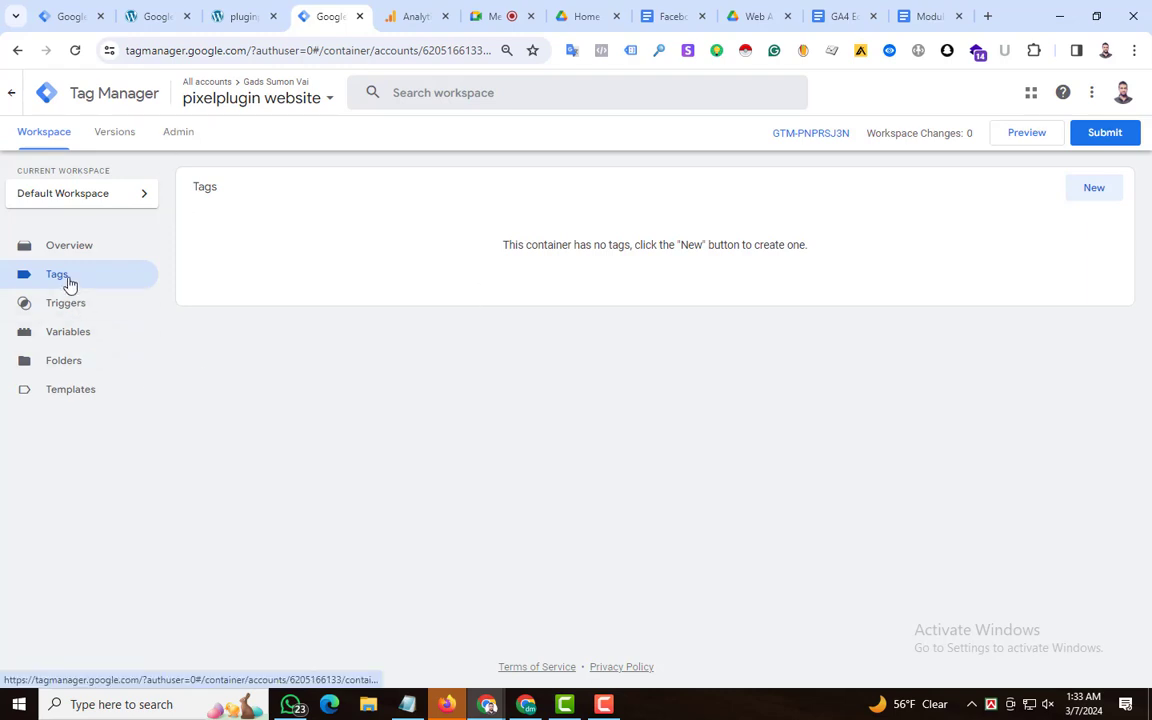
Step: Create a new tag in the pixelplugin website container and set its type to Google Tag
click(224, 10)
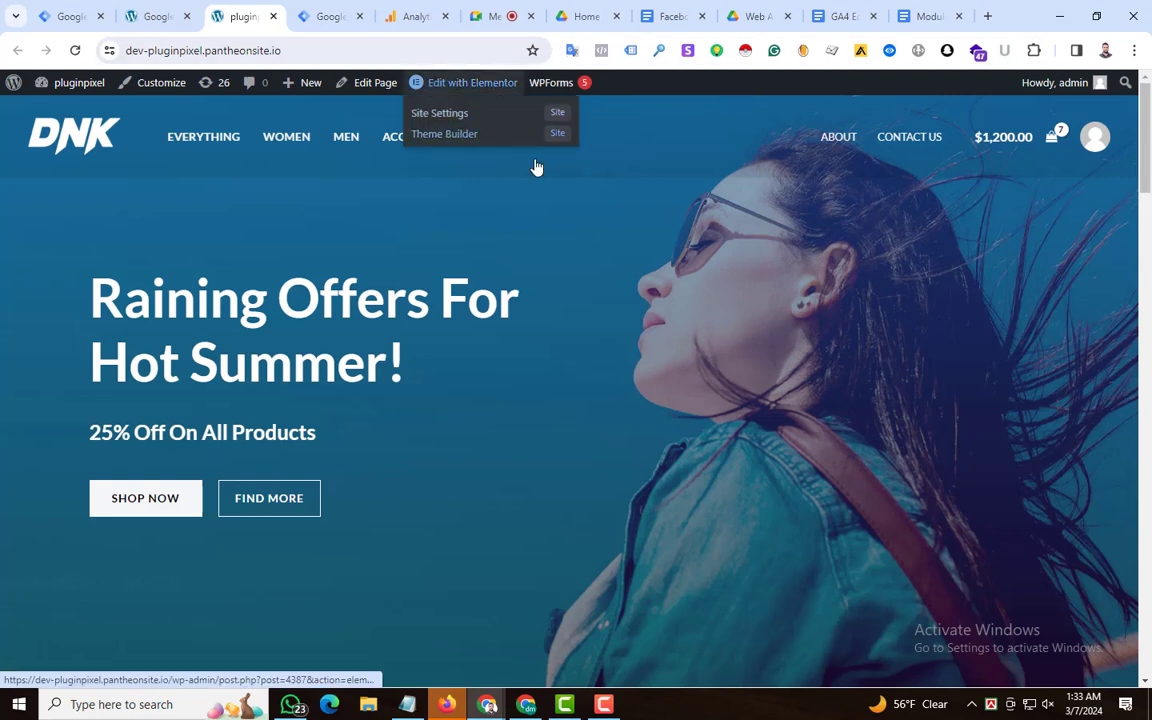
click(330, 16)
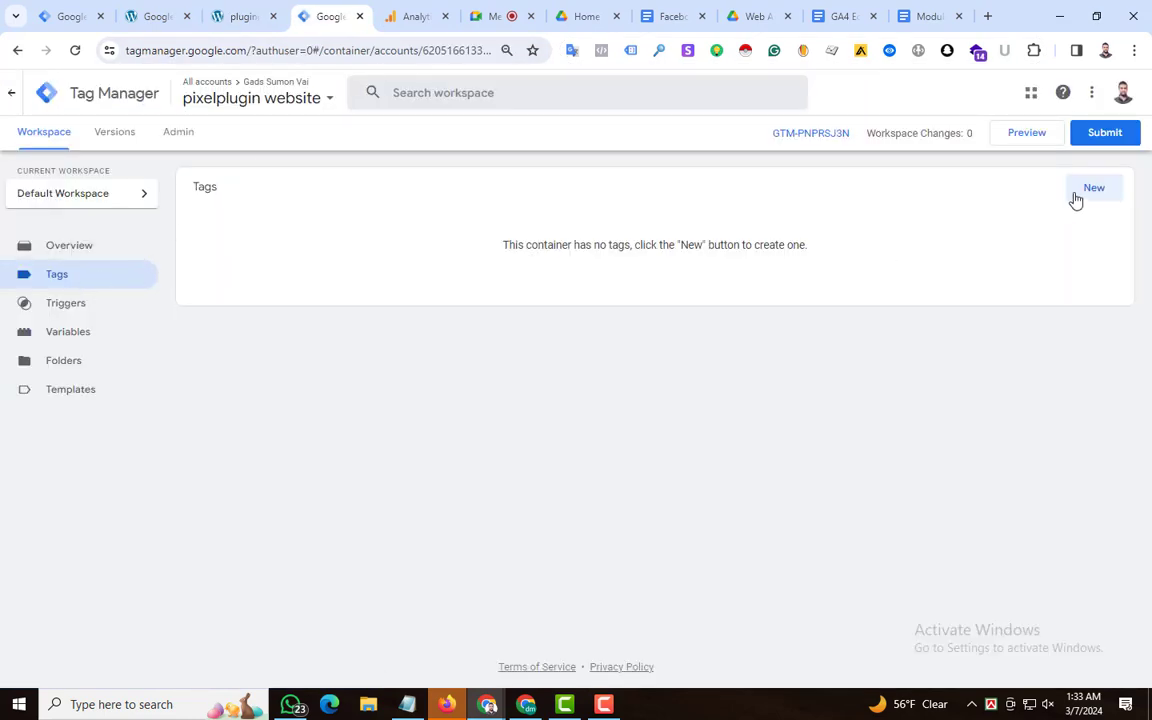
click(1091, 190)
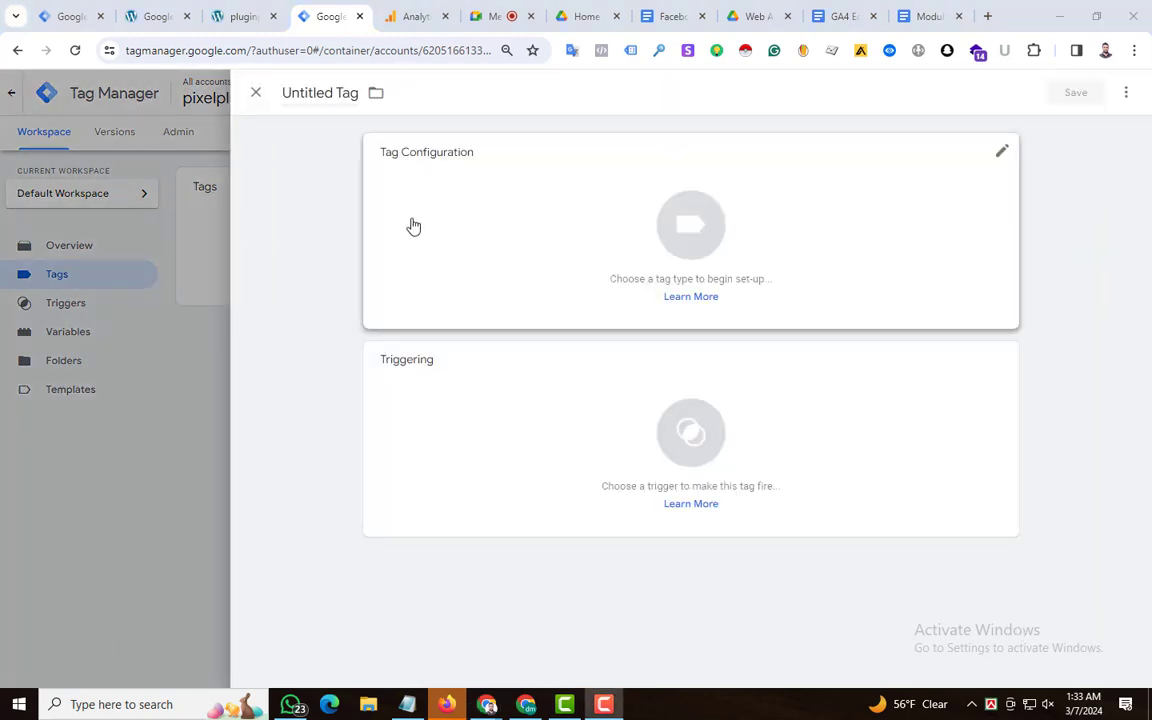
click(614, 213)
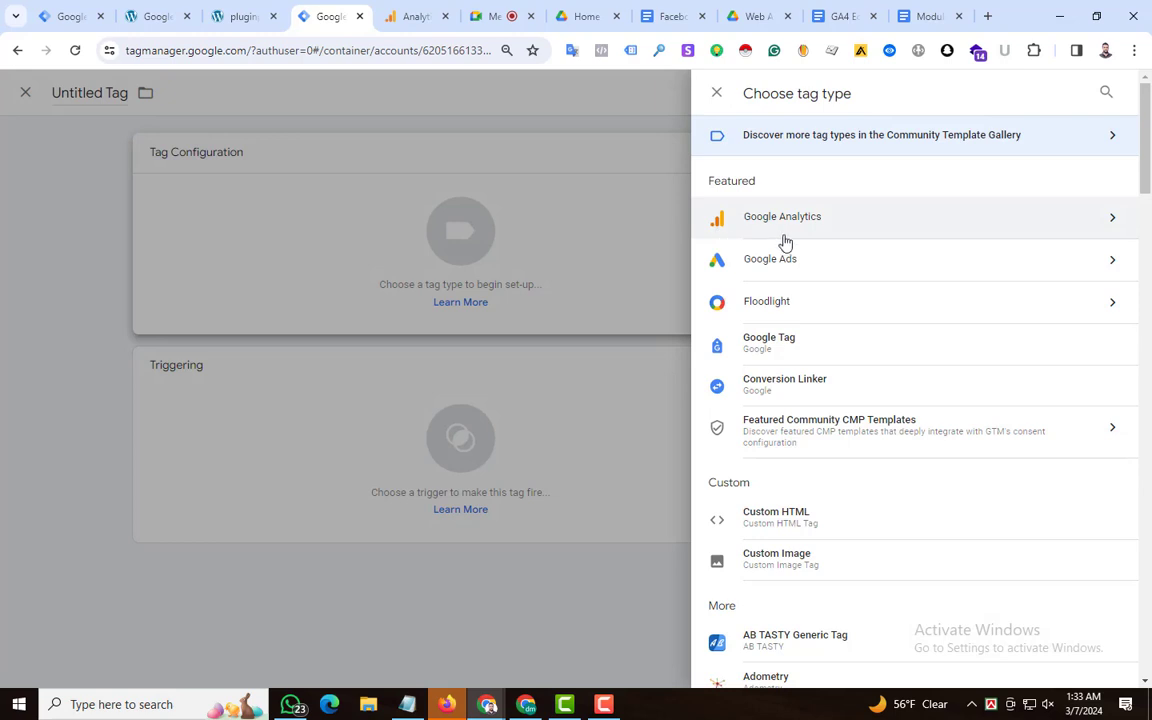
click(860, 222)
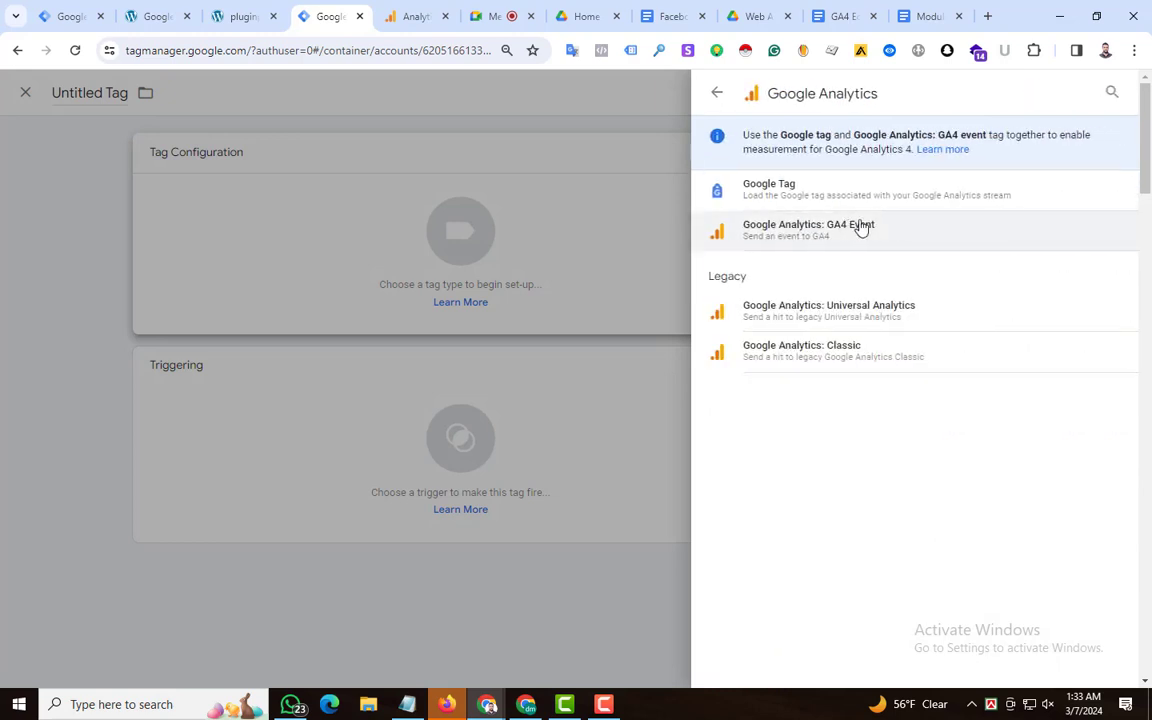
click(862, 195)
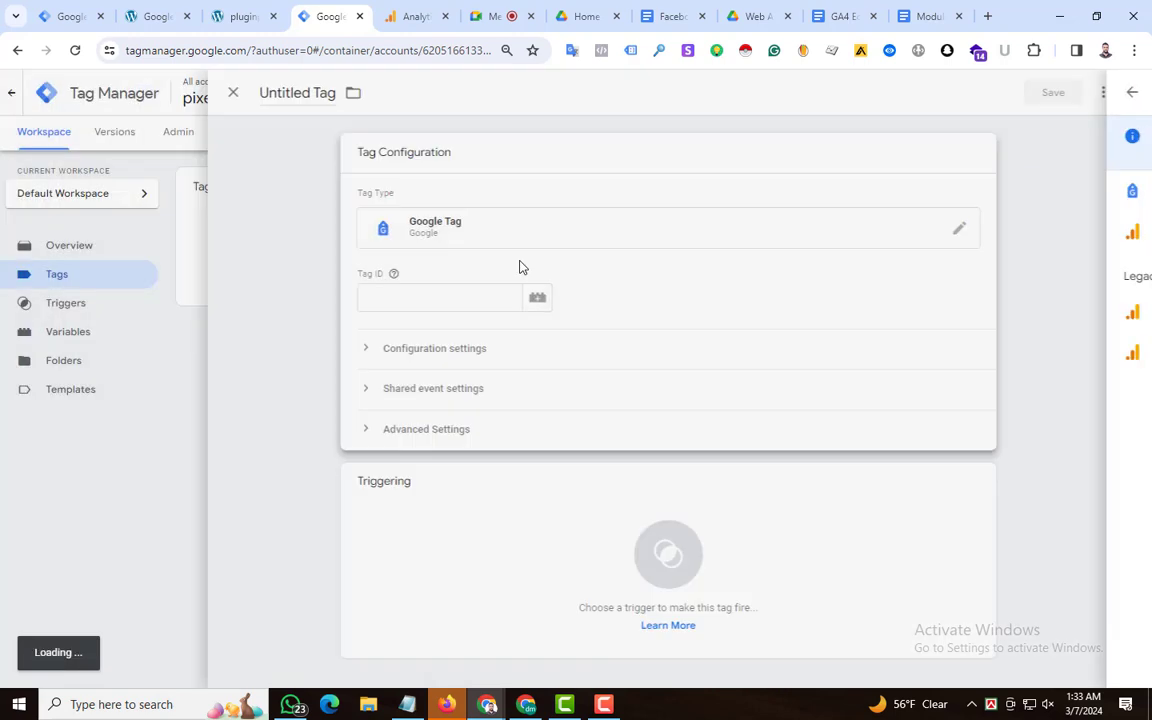
click(420, 273)
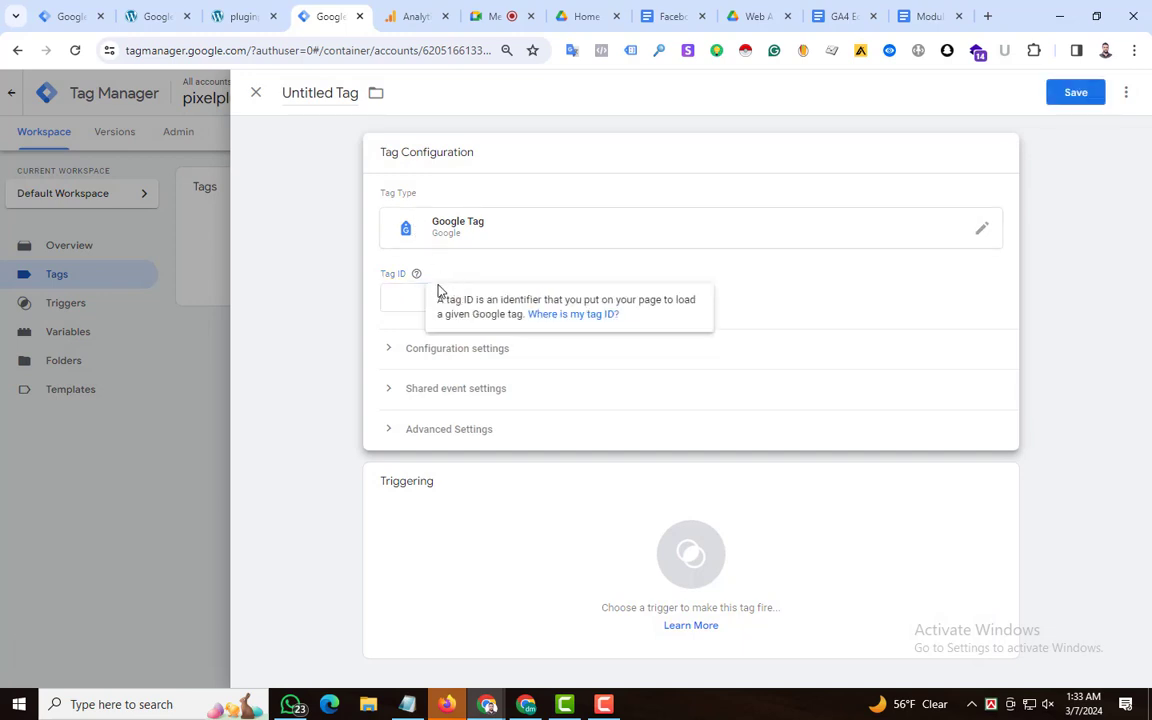
Step: Switch to Google Analytics and copy the measurement ID of the Plugin Pixel 02 web data stream
click(415, 15)
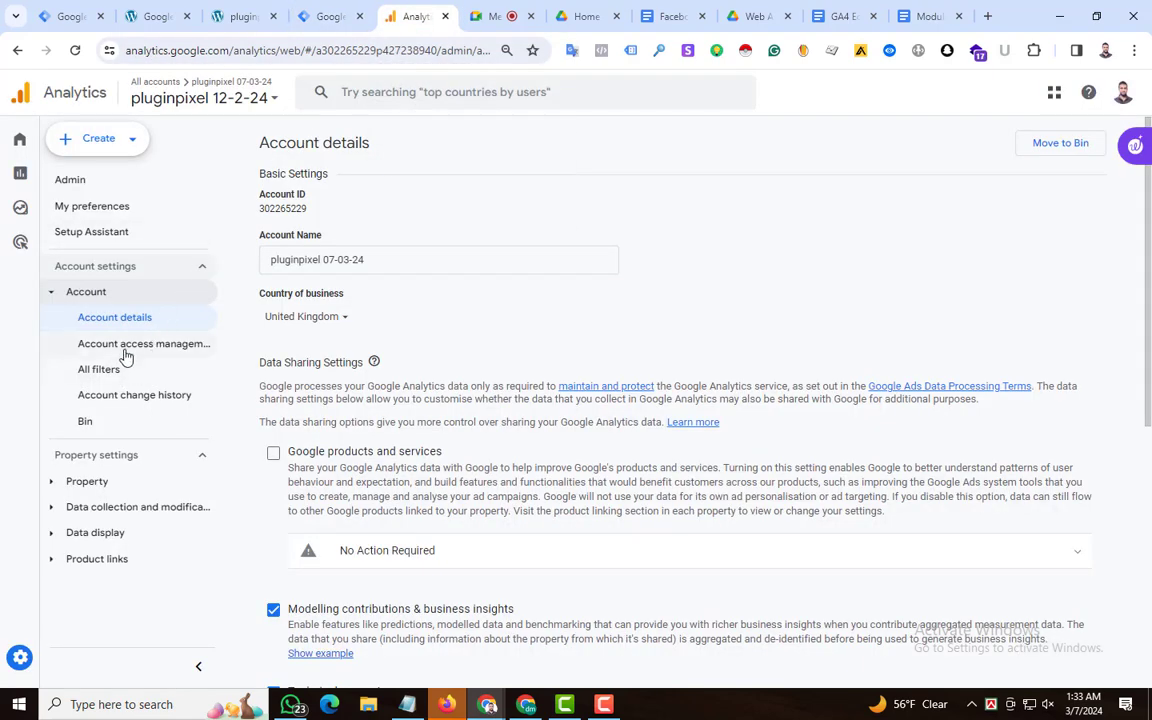
click(75, 182)
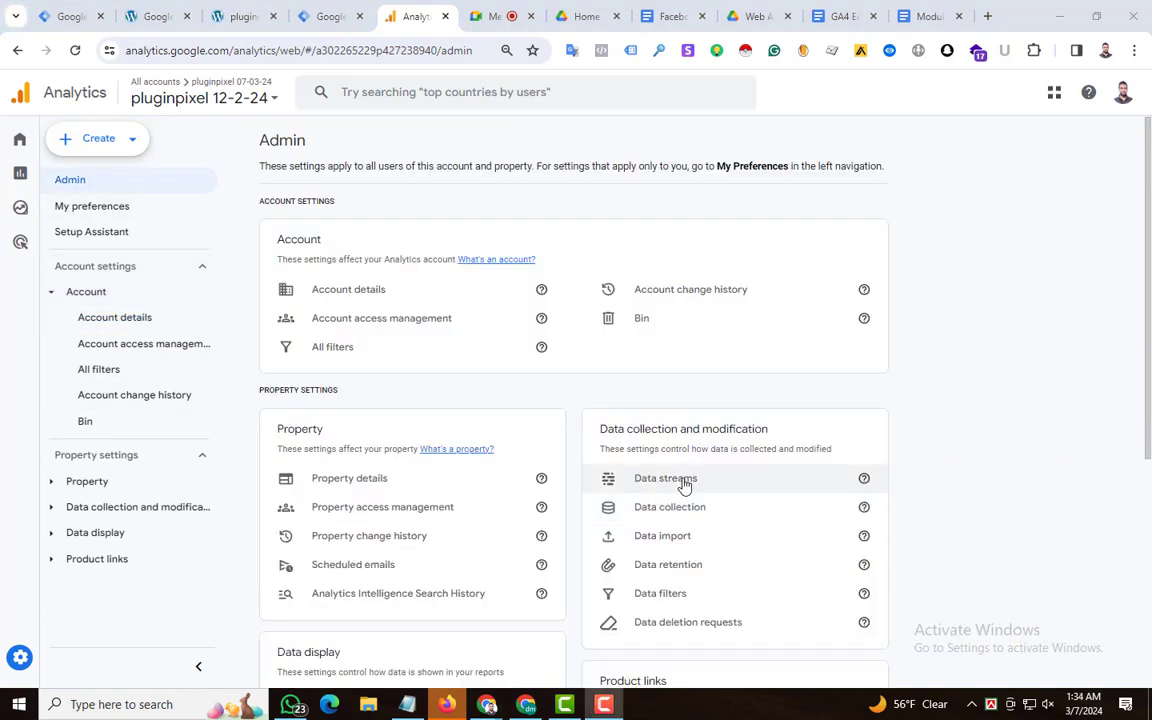
click(662, 486)
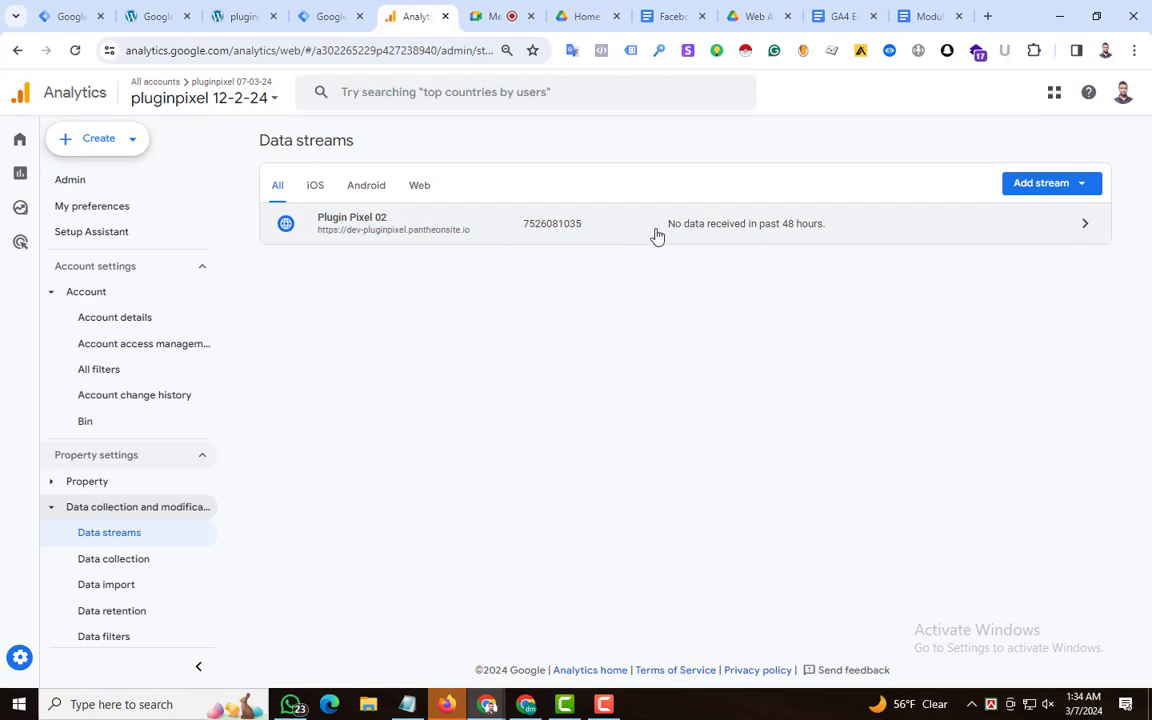
click(1078, 225)
drag(876, 260, 980, 265)
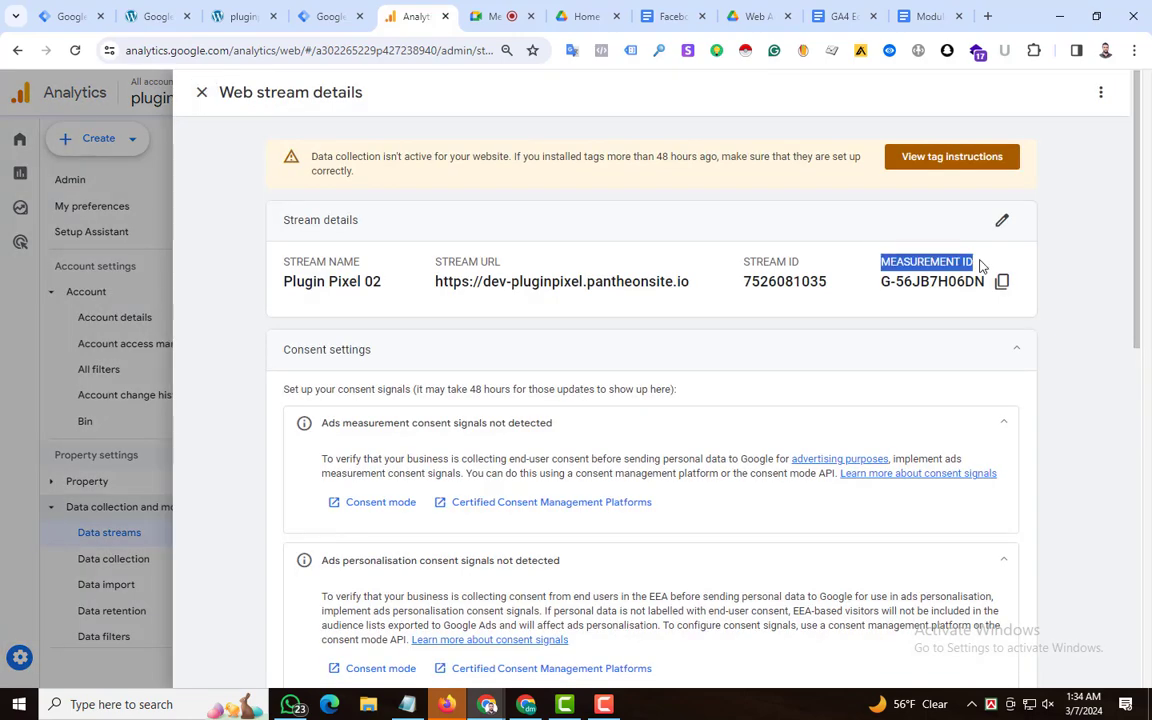
click(974, 295)
click(1002, 284)
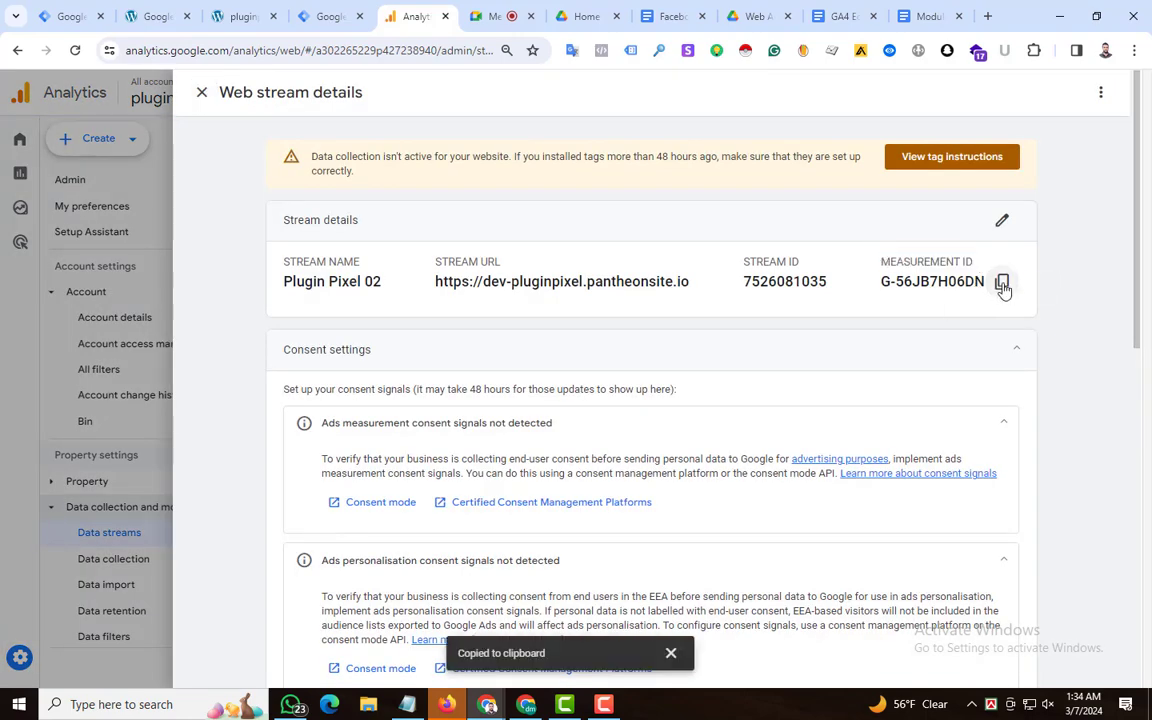
Step: Return to Tag Manager and paste the copied measurement ID as the new tag's Tag ID
click(335, 16)
click(413, 298)
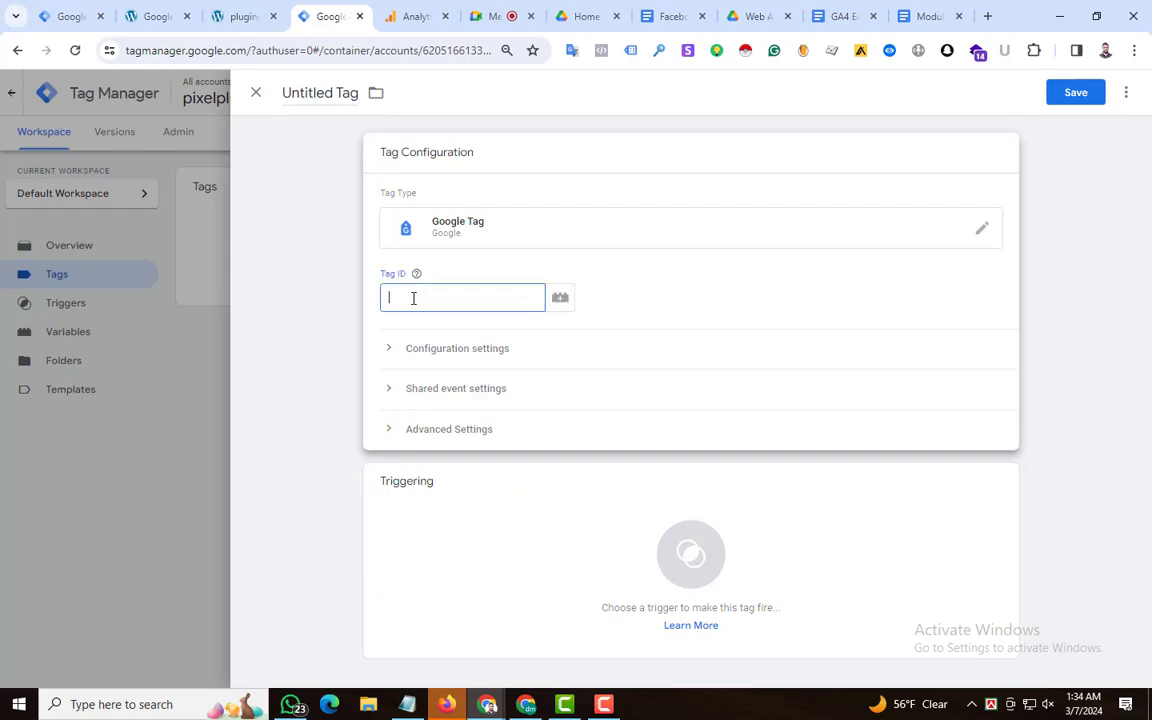
key(ctrl+v)
Step: Name the tag "GA4- Config Tag" and assign All Pages as its firing trigger
click(421, 92)
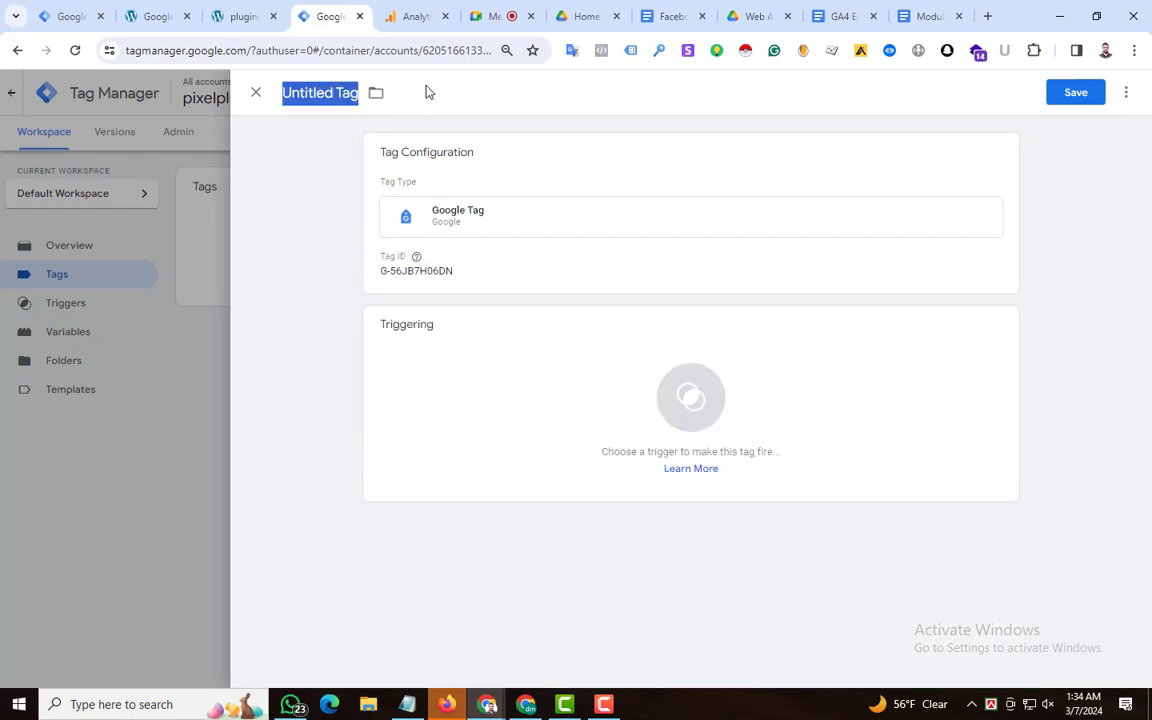
text(GA4)
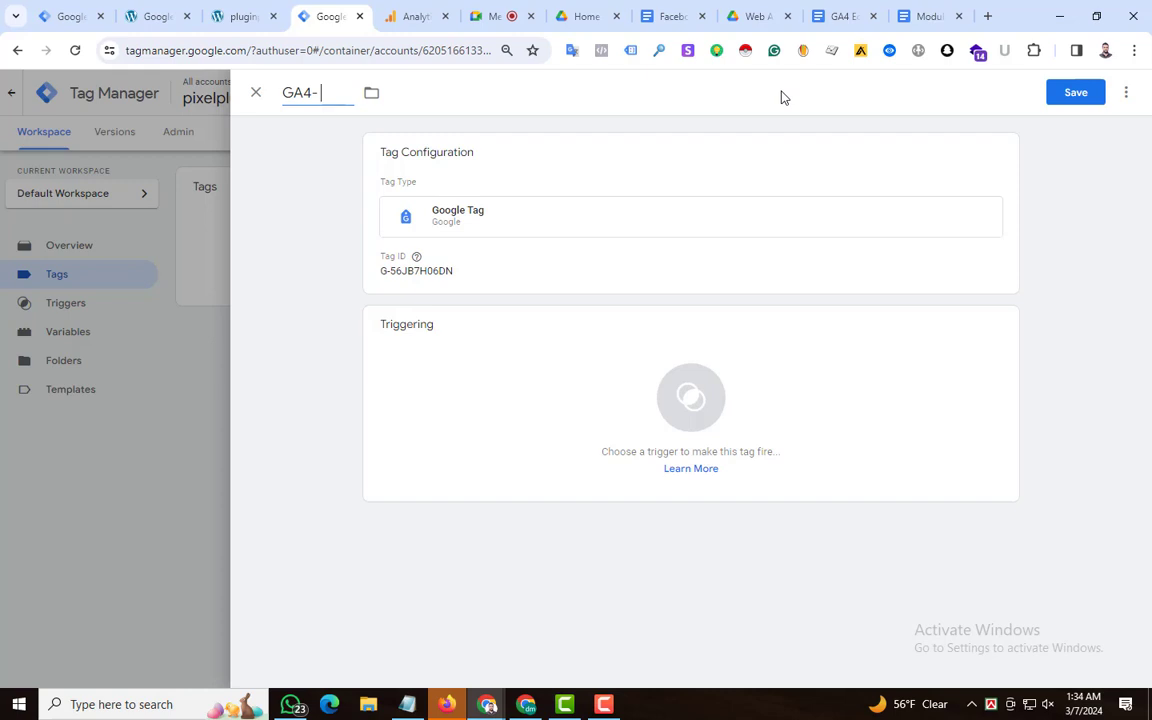
text(- Config Tage)
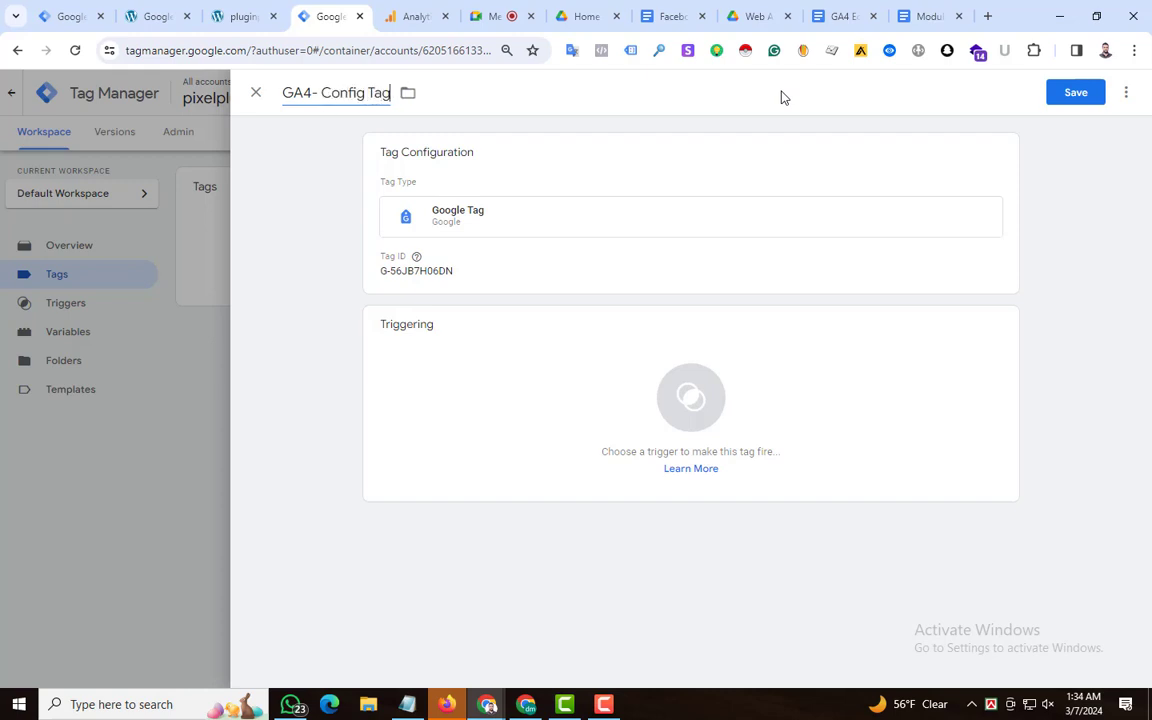
click(591, 368)
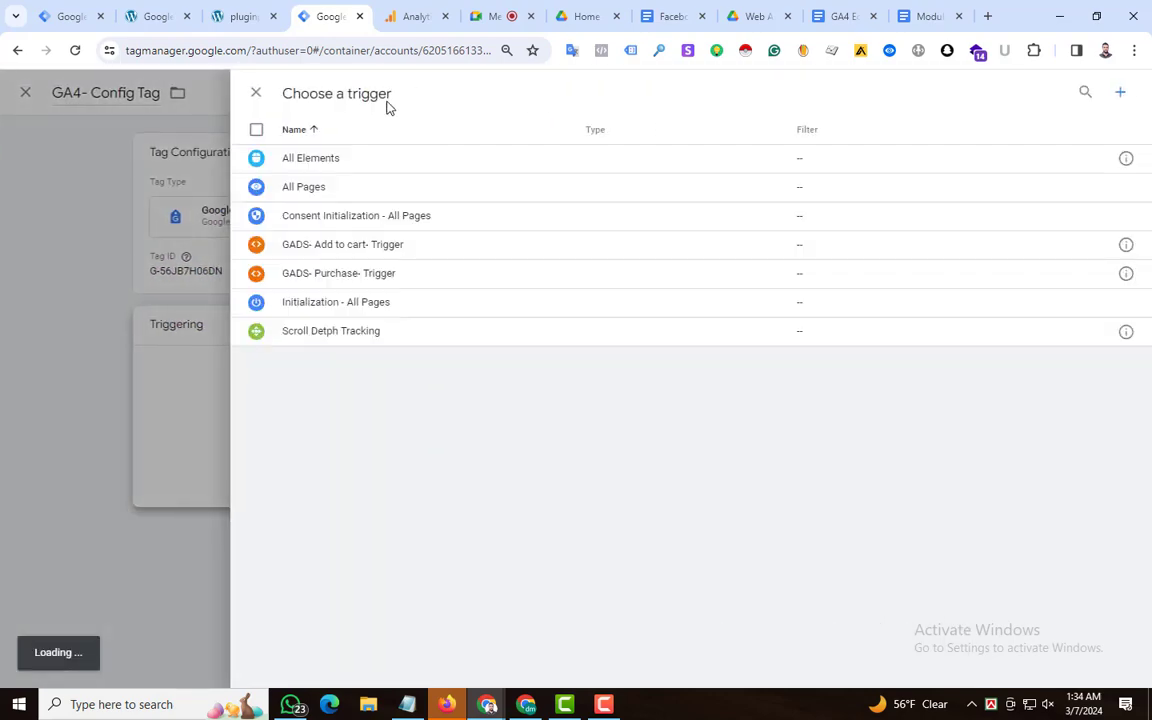
click(360, 188)
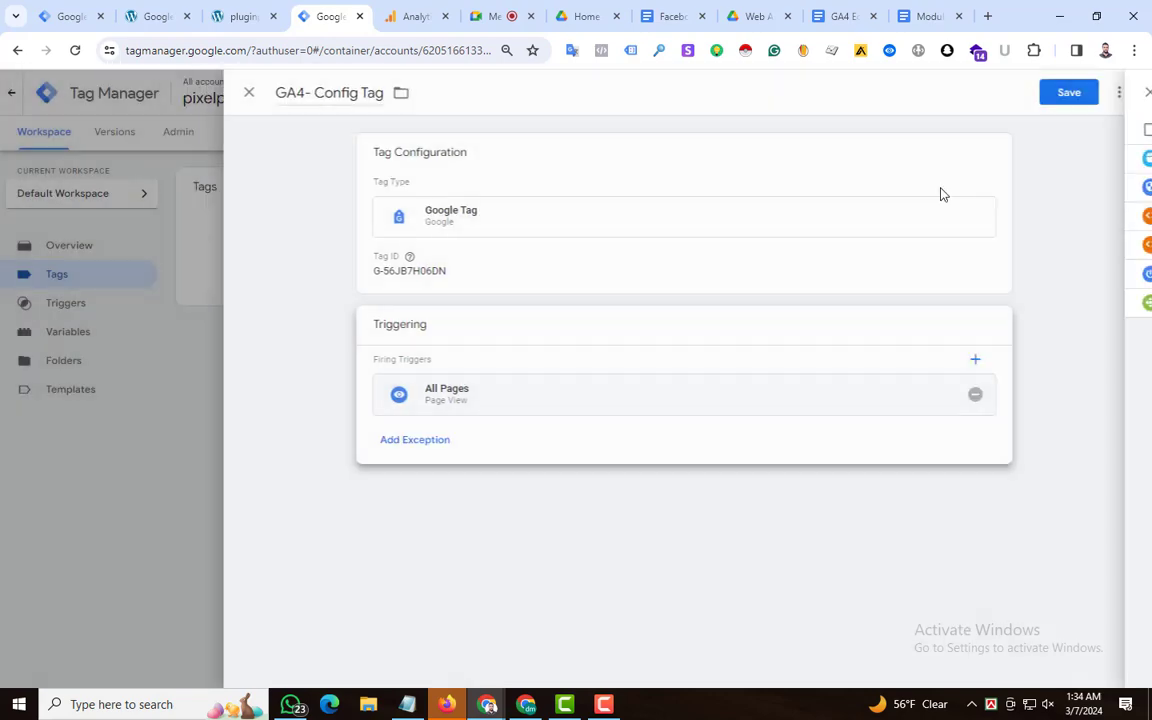
Step: Save the tag and publish the container changes to Live without a version name or description
click(1078, 93)
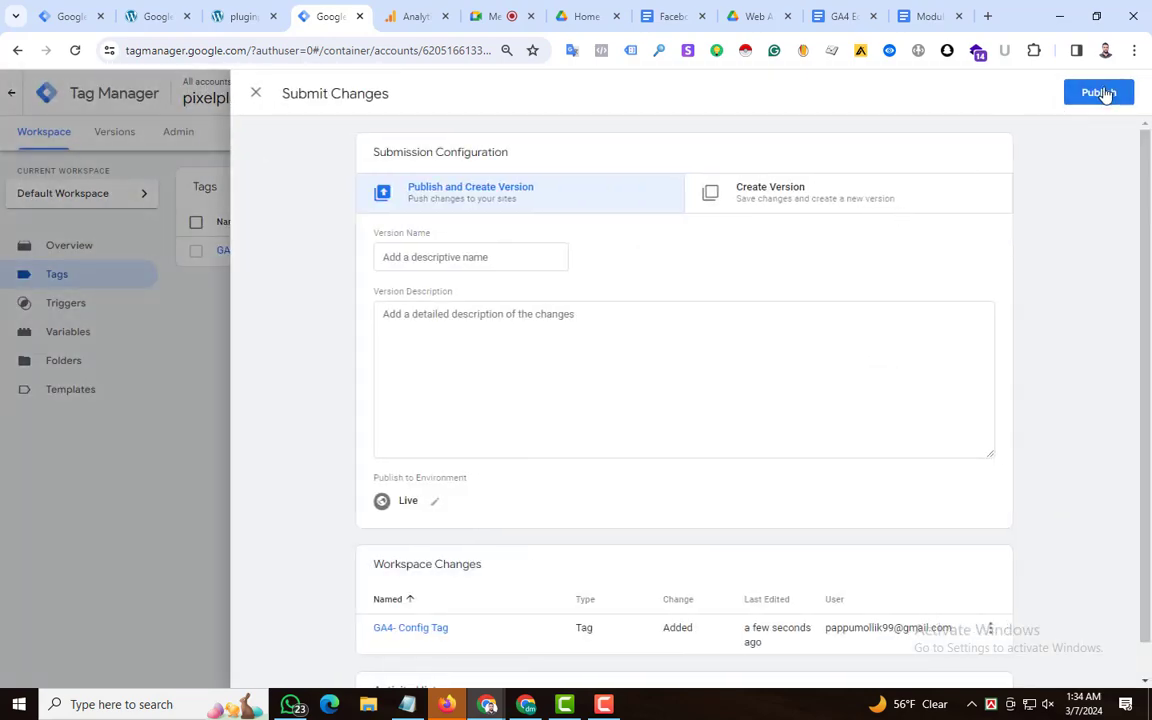
click(1100, 93)
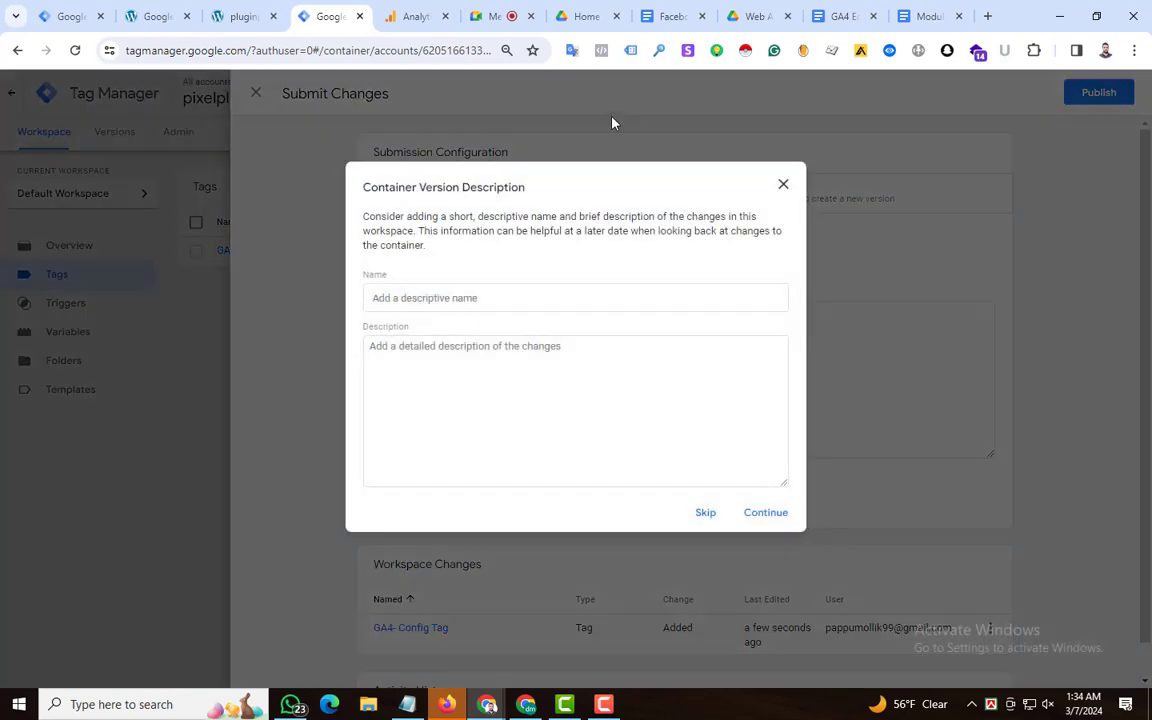
click(762, 515)
Step: Analyze the tags on the dev-pluginpixel site's homepage with Tag Assistant Legacy, enabling it and reloading the page
click(222, 16)
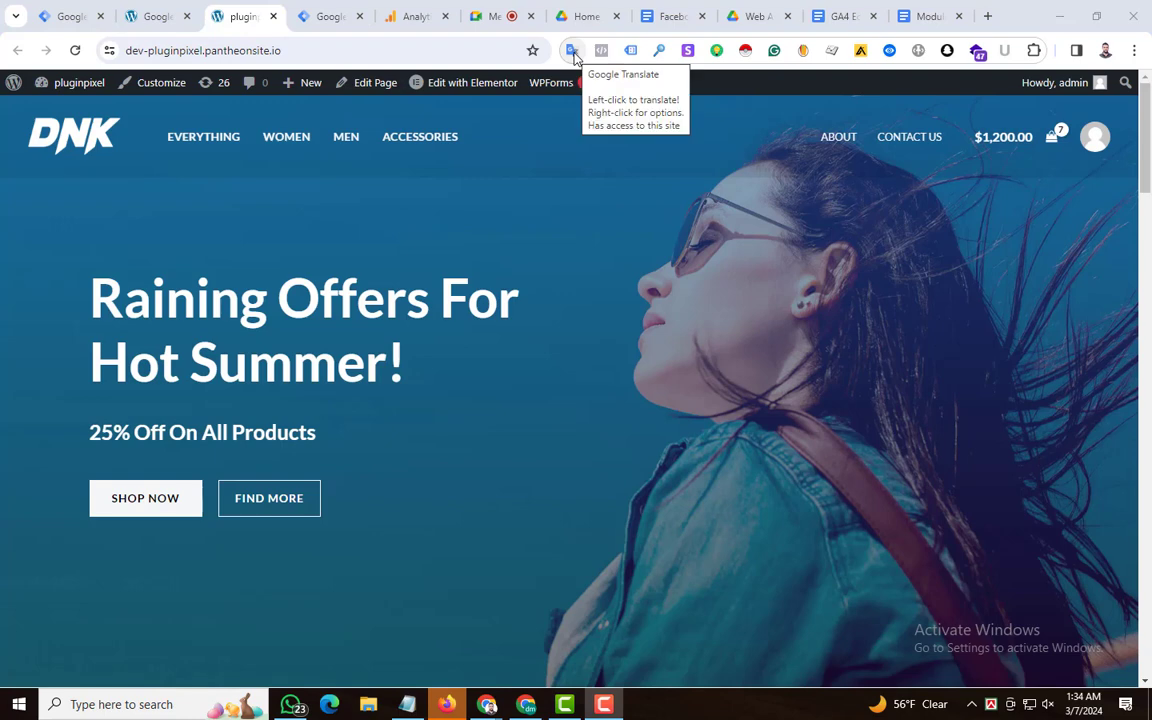
click(631, 52)
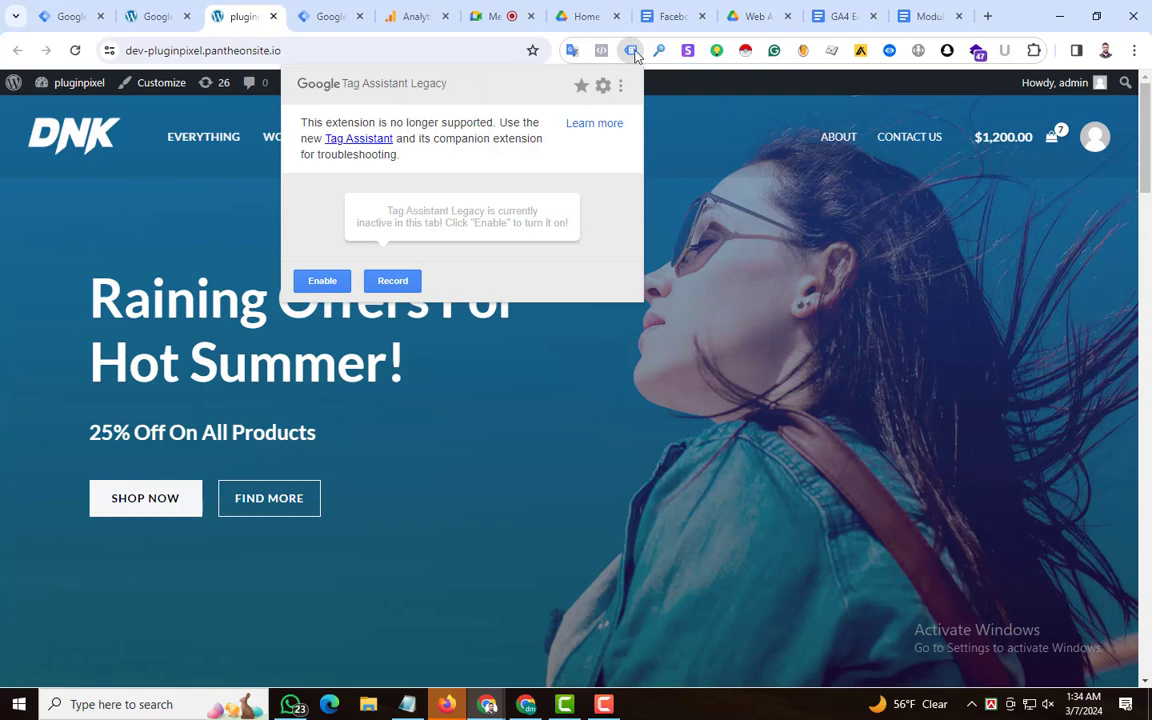
click(636, 56)
click(75, 51)
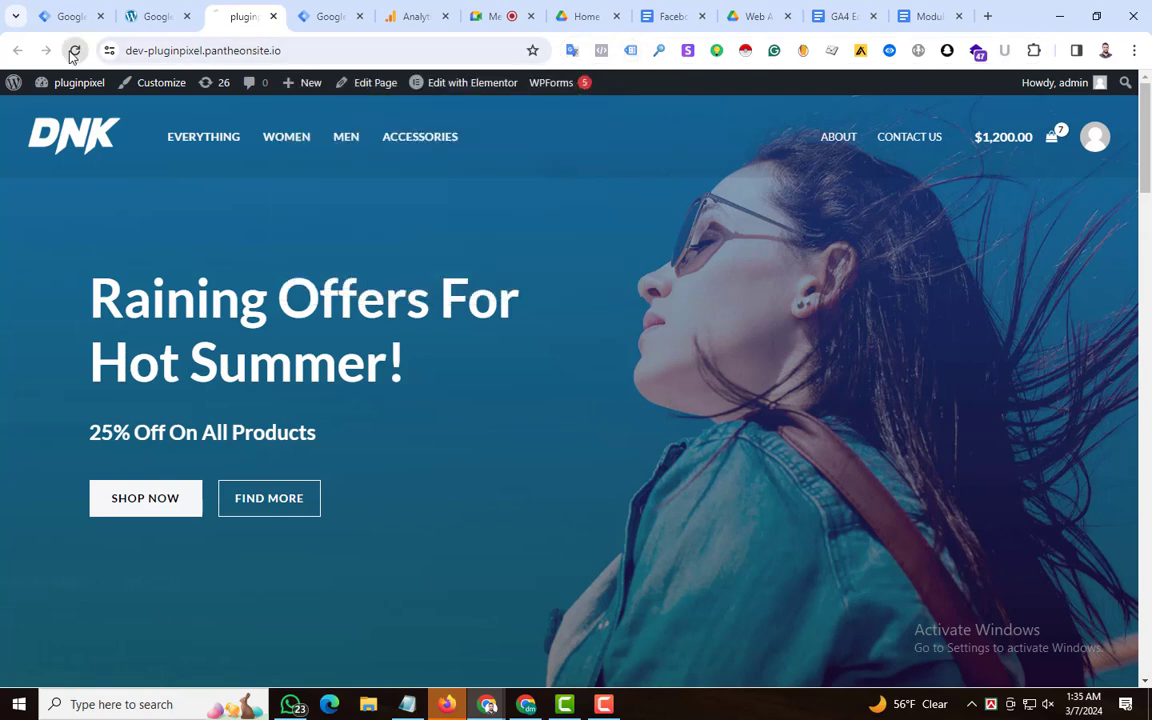
click(633, 52)
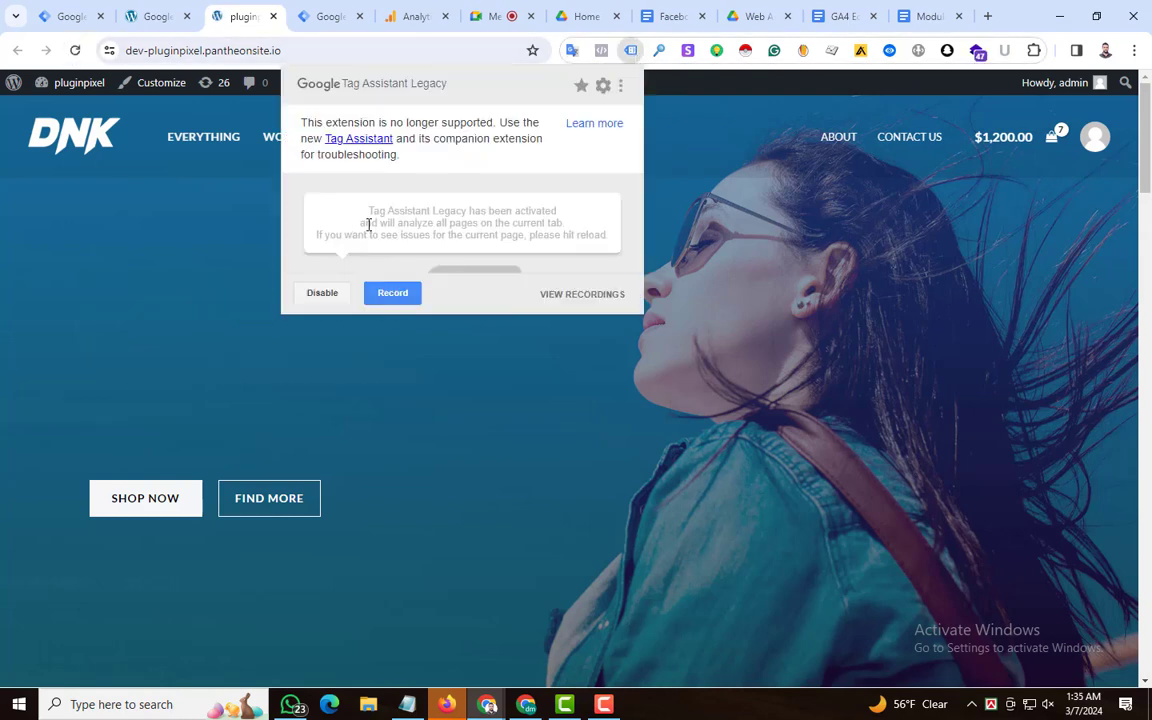
click(75, 51)
click(631, 51)
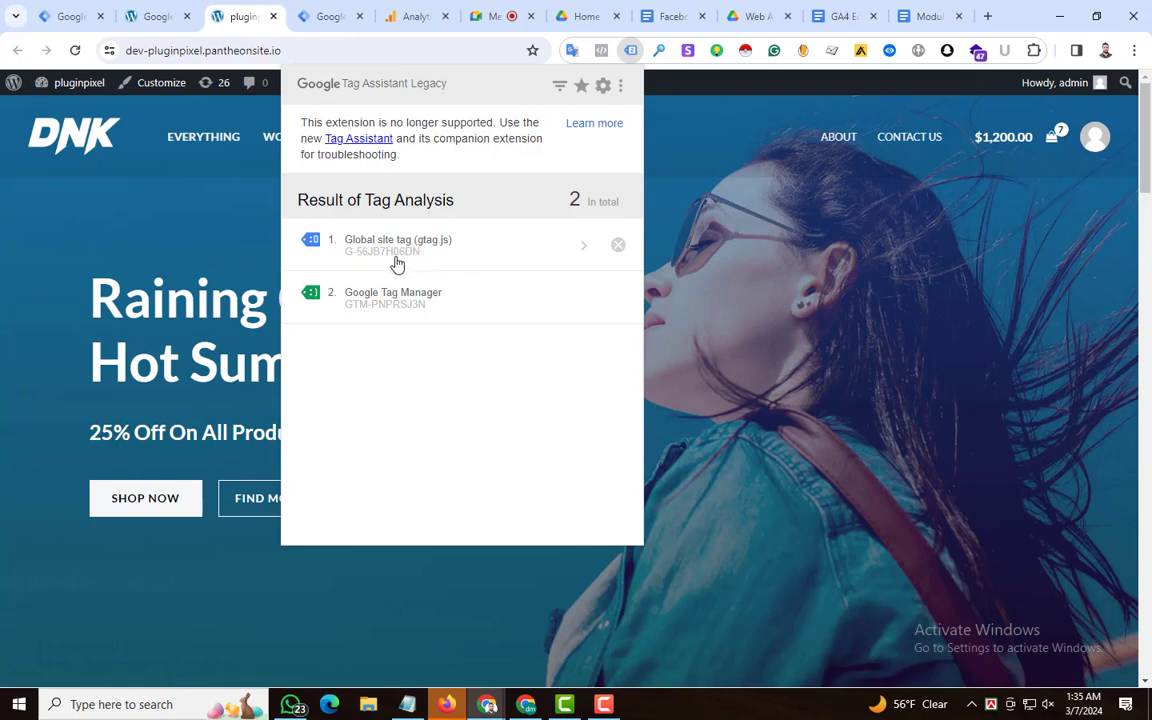
Step: Compare the detected tag ID with the measurement ID in the Analytics web stream details
click(419, 17)
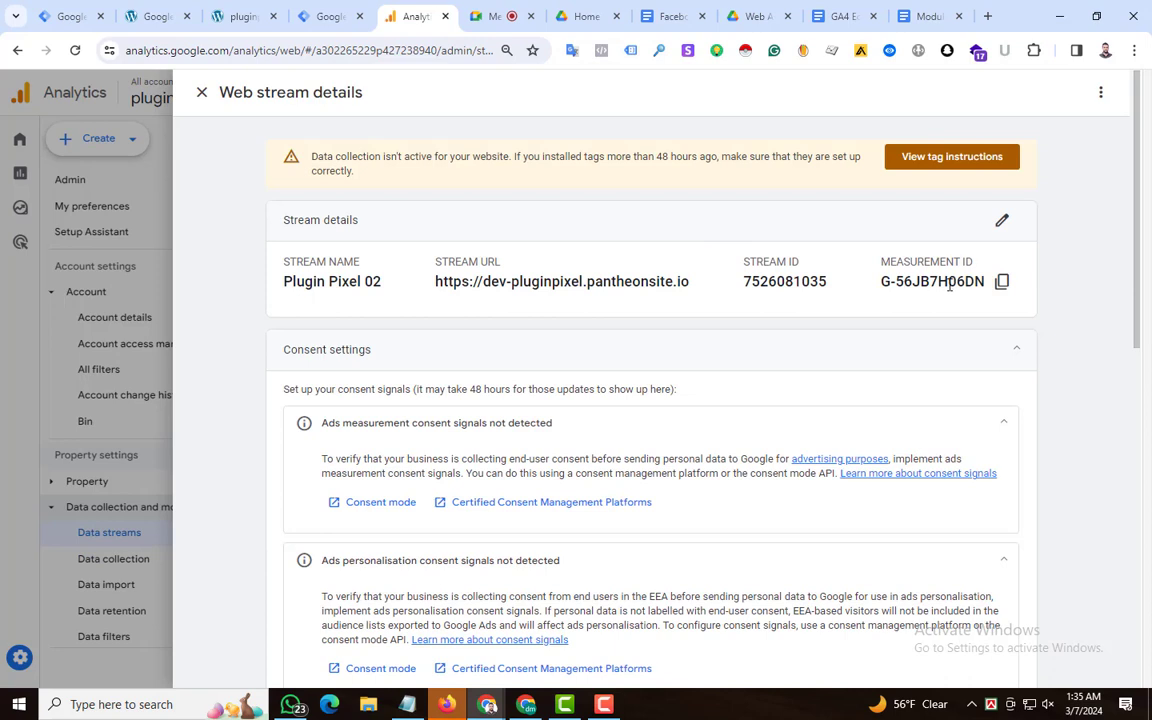
drag(949, 285, 986, 284)
click(923, 297)
Step: Close the published version's details in Tag Manager and reload the dev-pluginpixel site's homepage
click(324, 16)
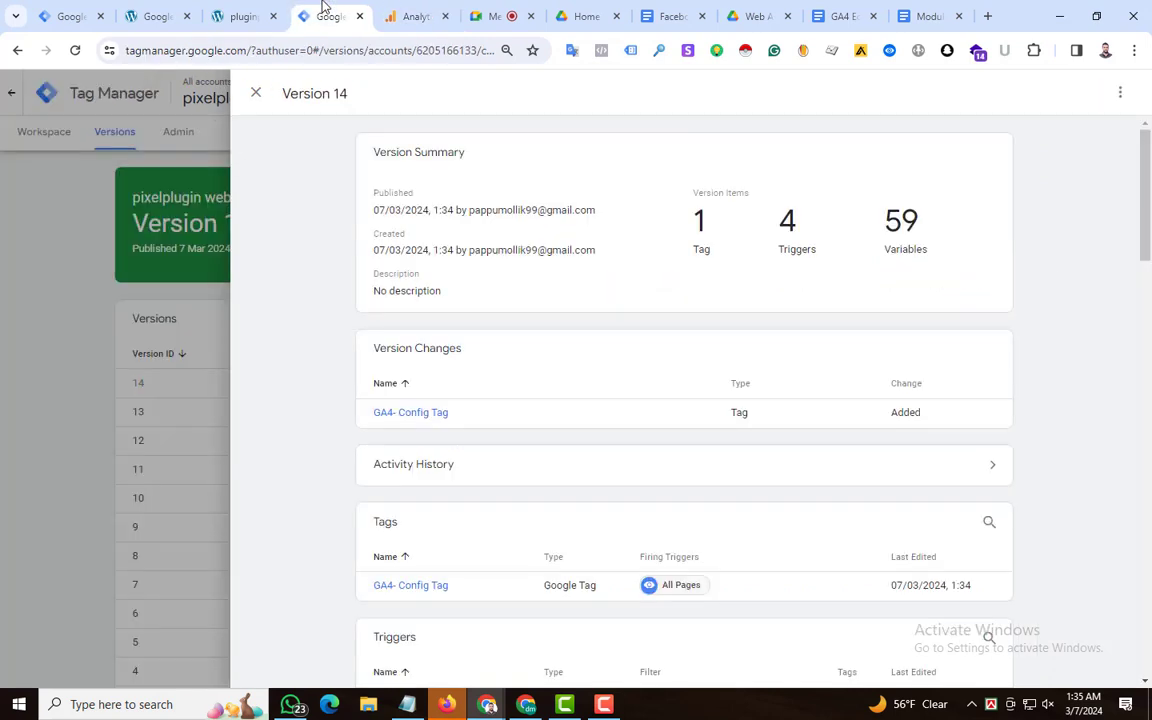
click(257, 94)
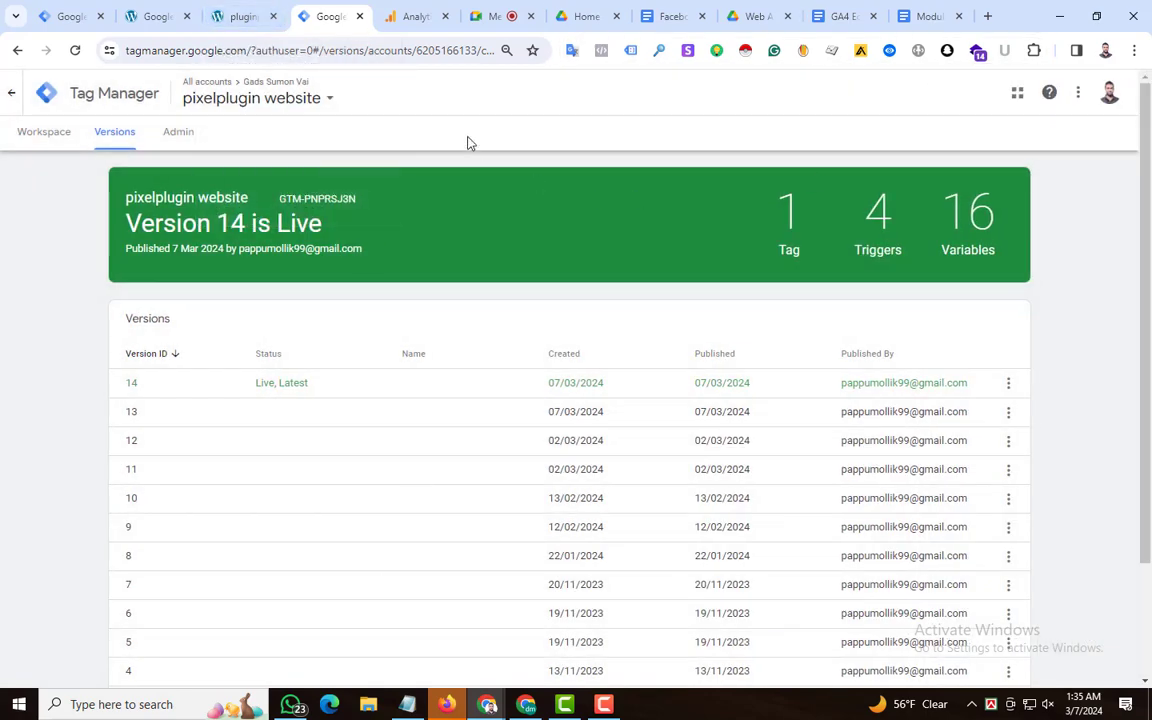
click(243, 15)
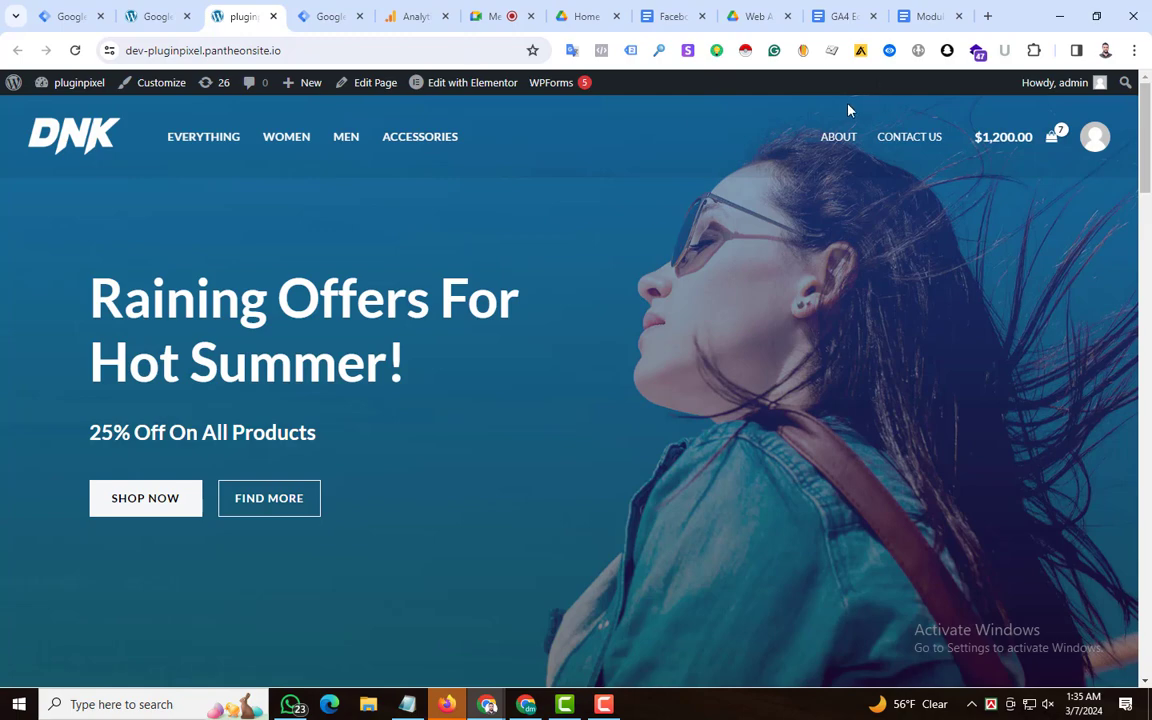
click(75, 50)
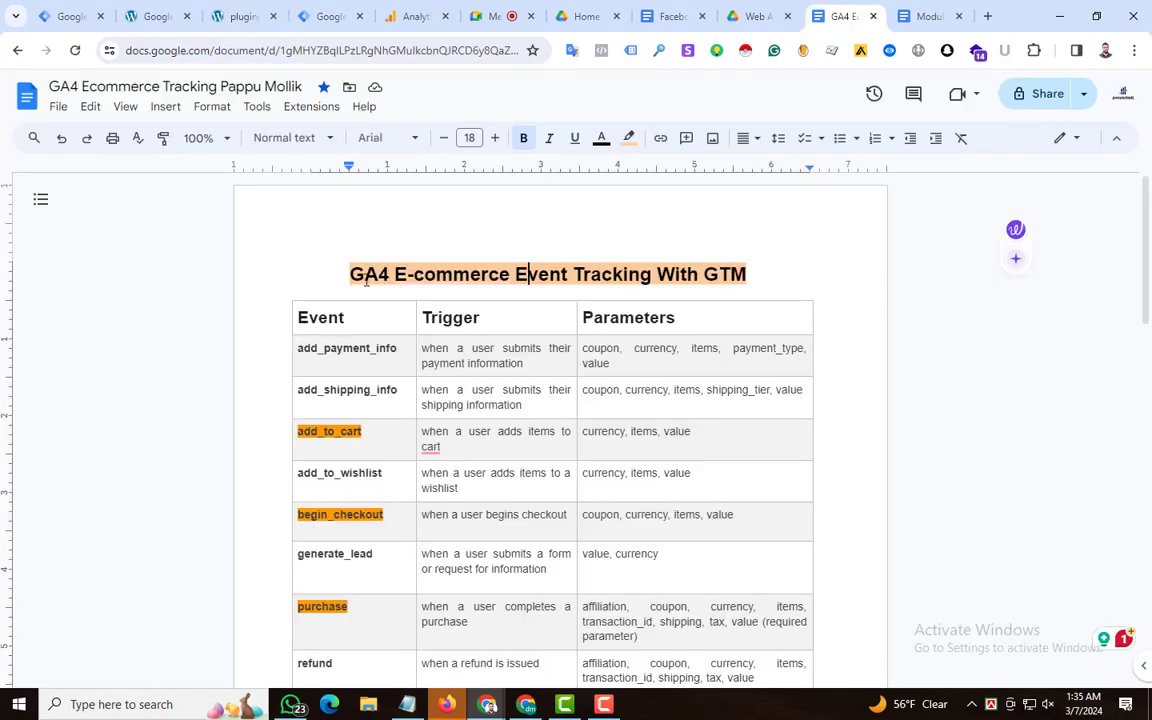
Step: Examine the view_item event and its parameters in the GA4 e-commerce event tracking document, and return to Tag Manager
drag(363, 275, 752, 276)
click(539, 242)
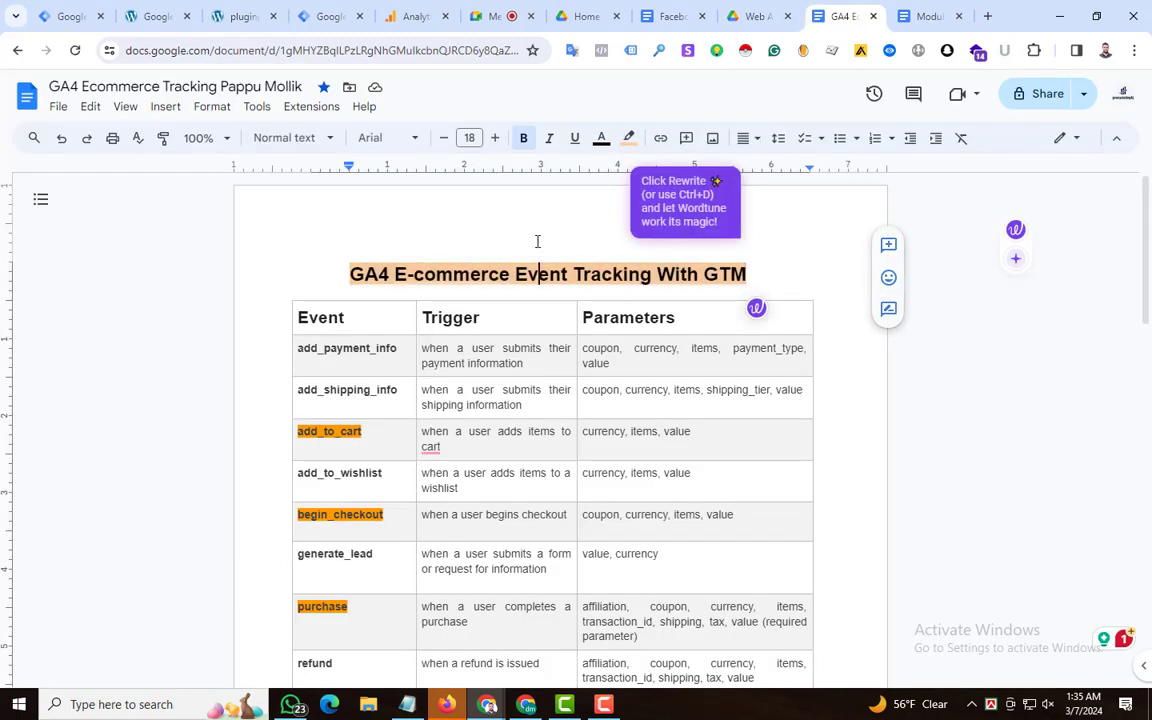
scroll(489, 259, down, 1)
scroll(368, 347, down, 4)
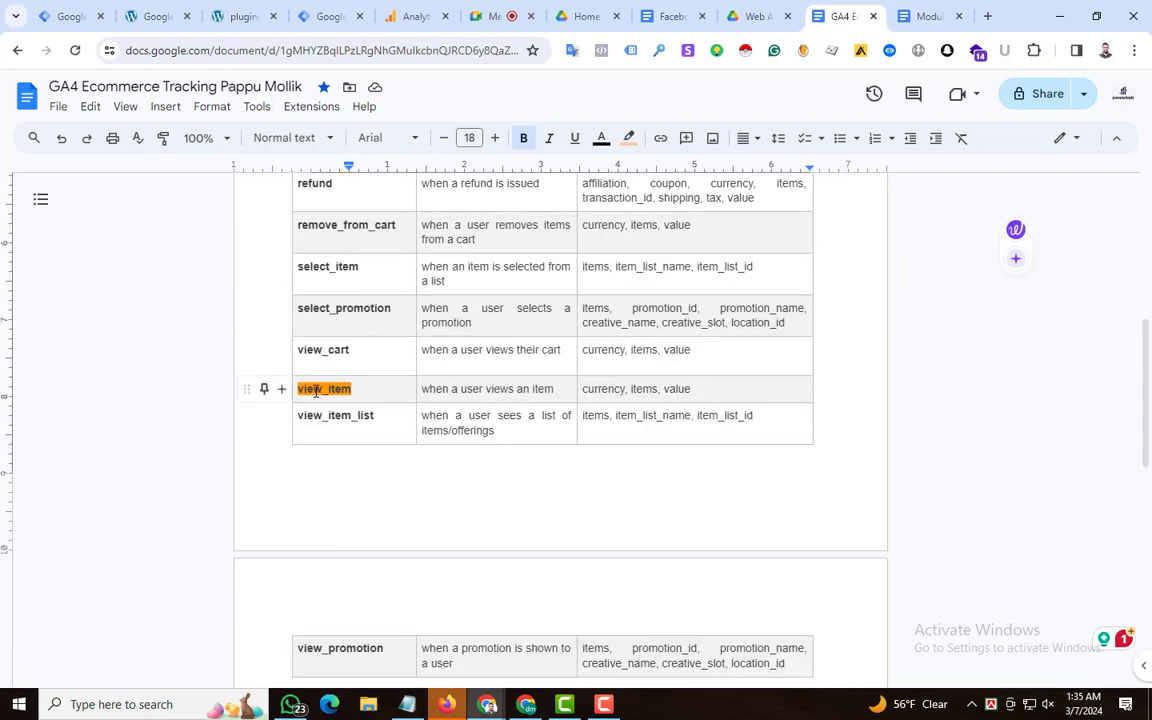
click(622, 390)
drag(692, 391, 588, 391)
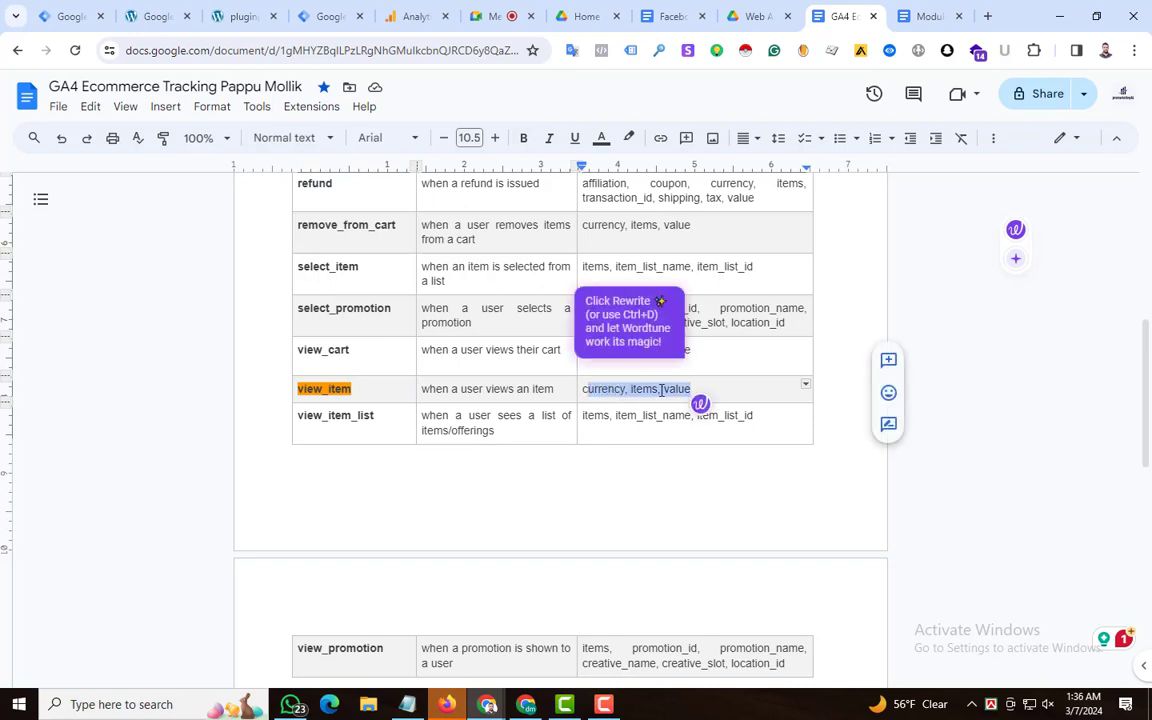
click(661, 390)
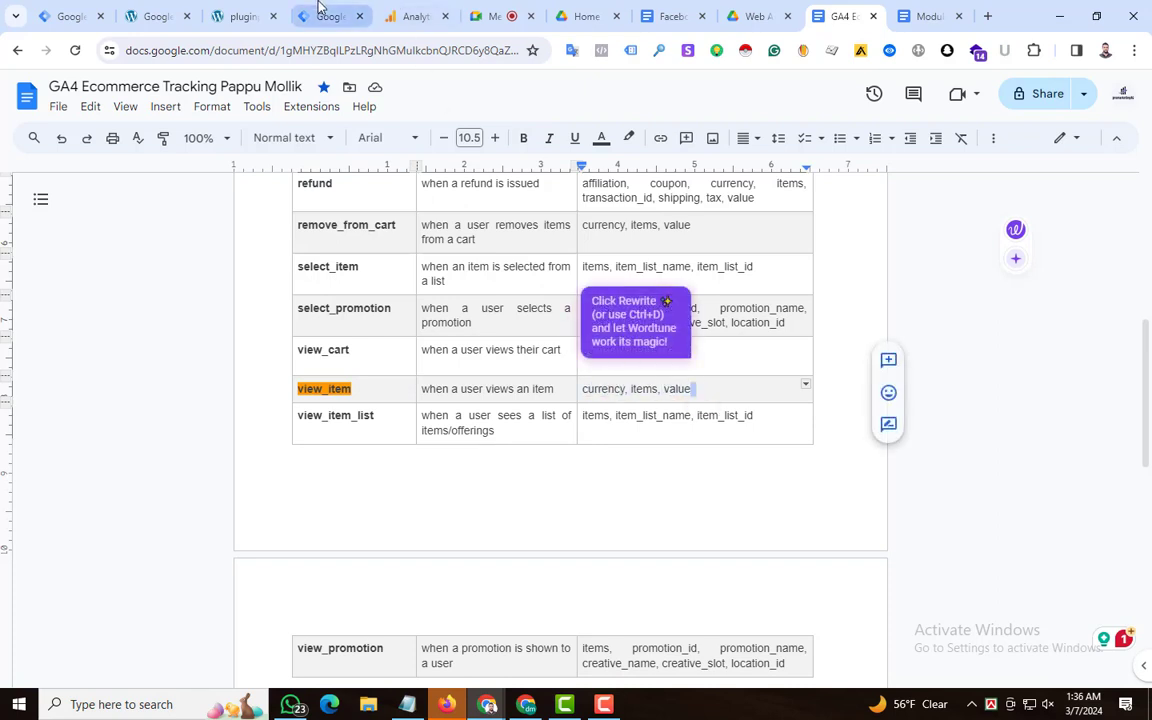
click(325, 16)
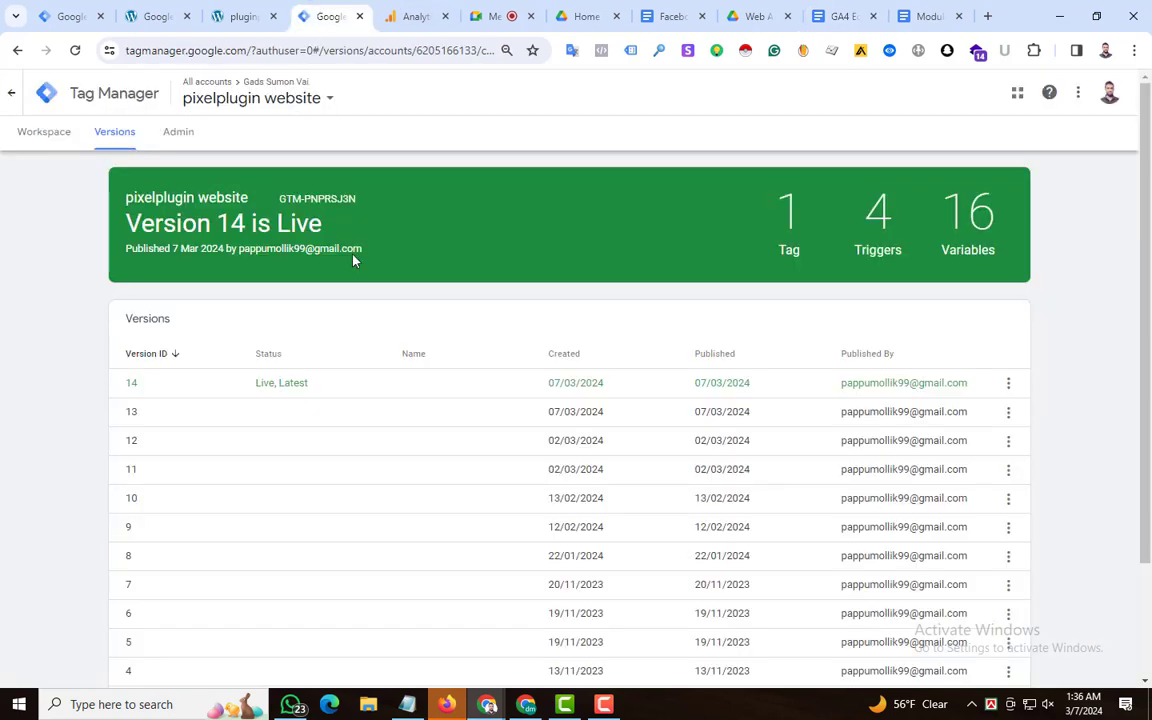
Step: Start Tag Manager's preview mode from the workspace and connect Tag Assistant to the dev-pluginpixel site
click(35, 138)
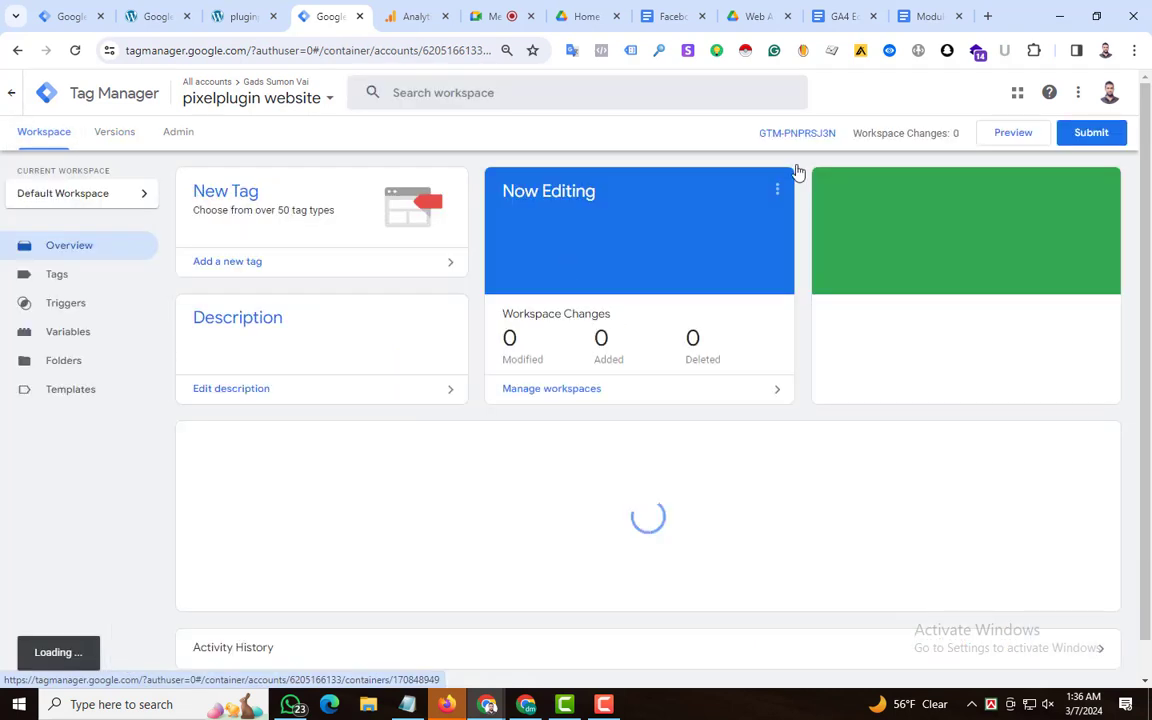
click(1007, 139)
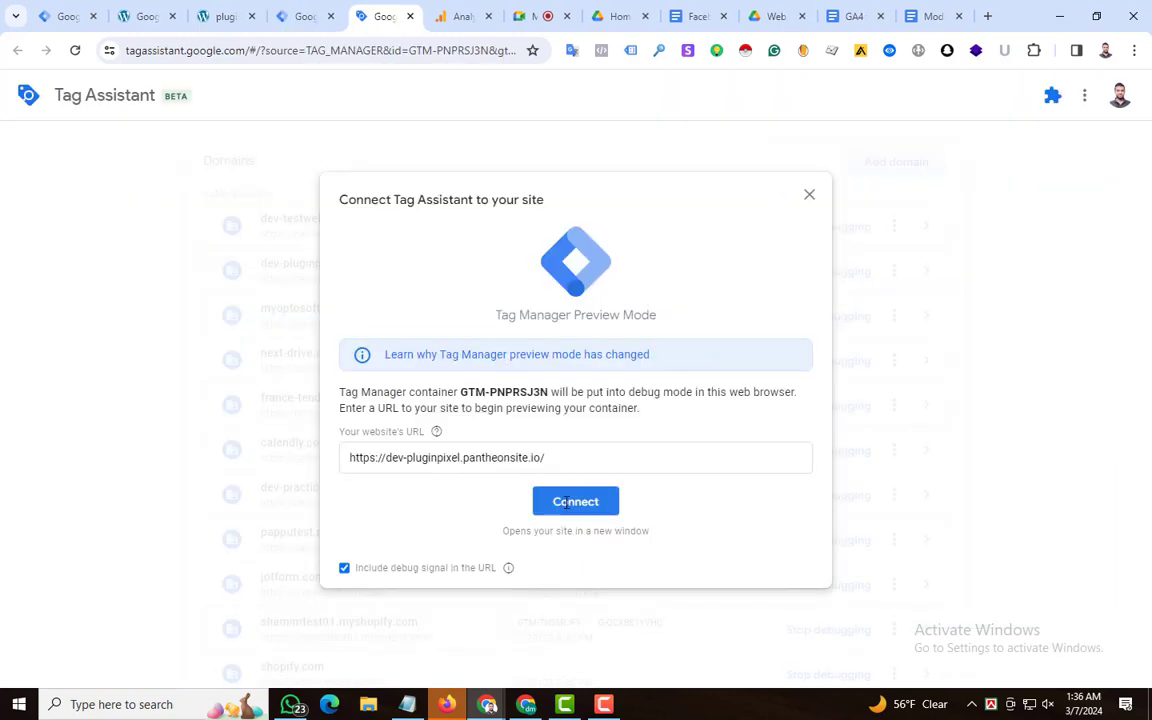
click(566, 502)
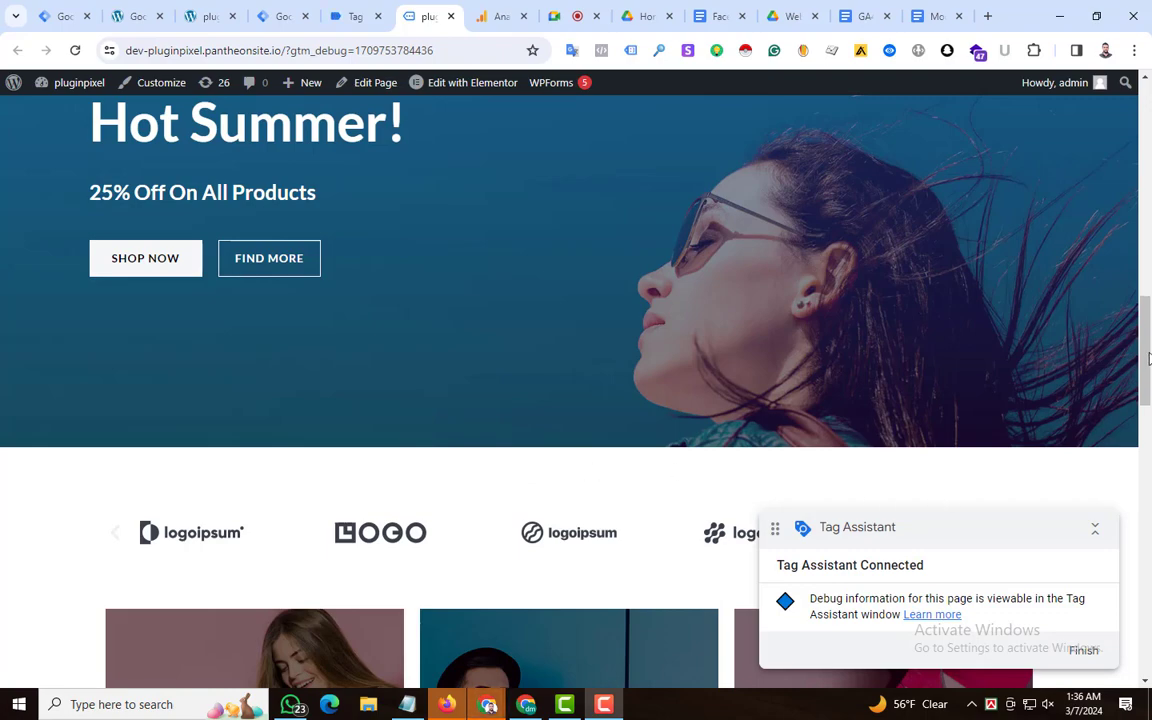
Step: Open the Anchor Bracelet product from the store's homepage and select its Red variant
drag(1149, 358, 1136, 427)
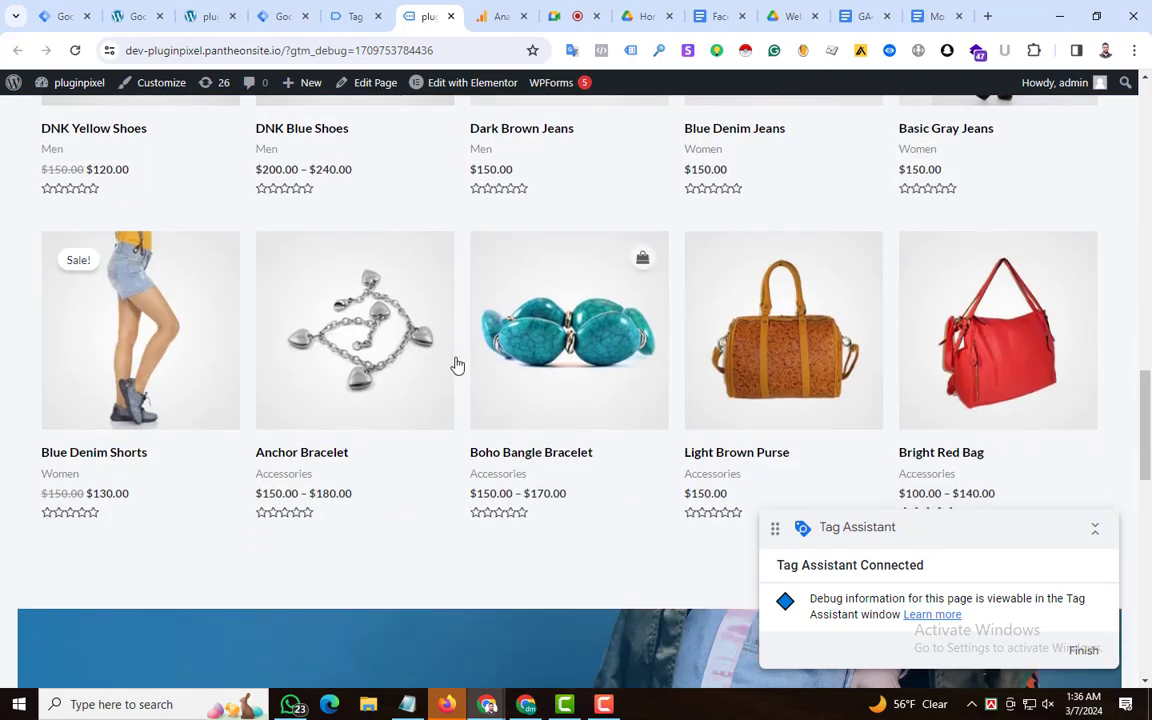
click(330, 302)
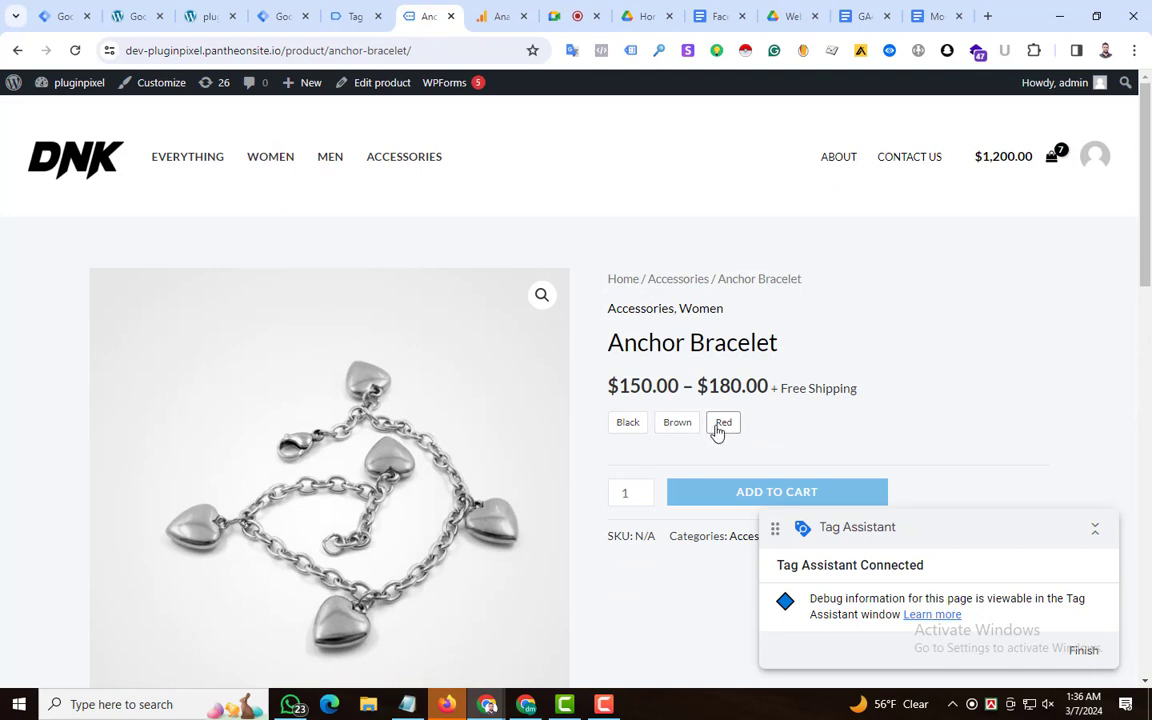
scroll(715, 372, down, 1)
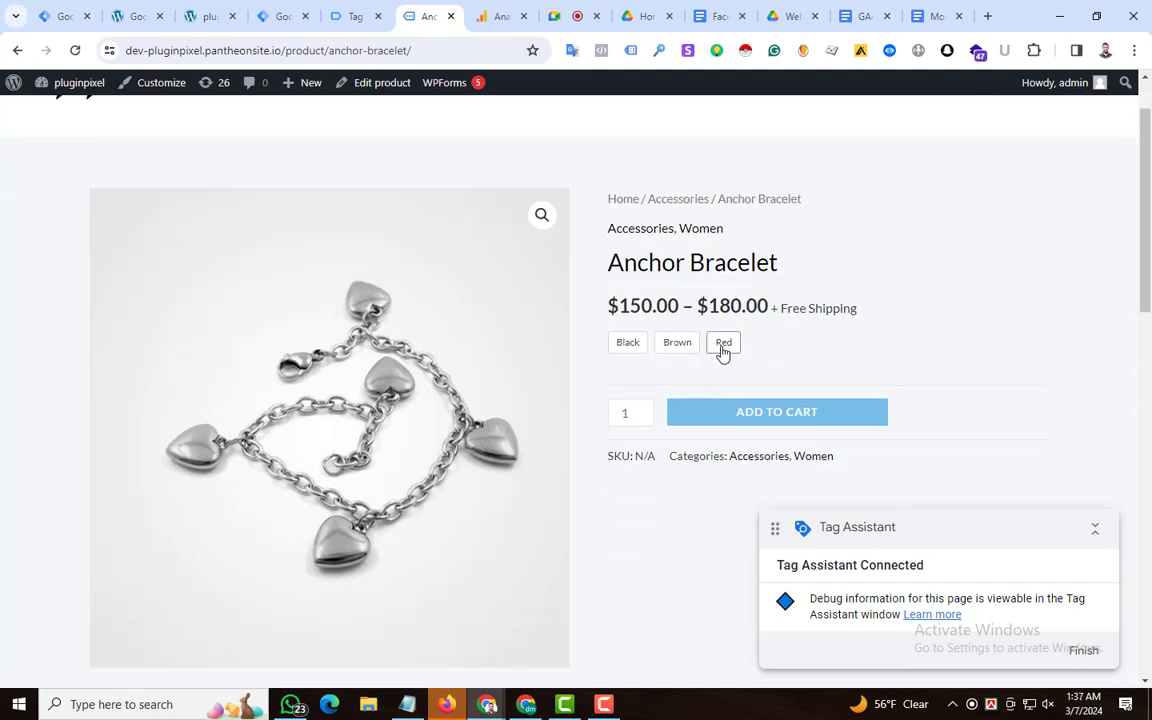
click(726, 343)
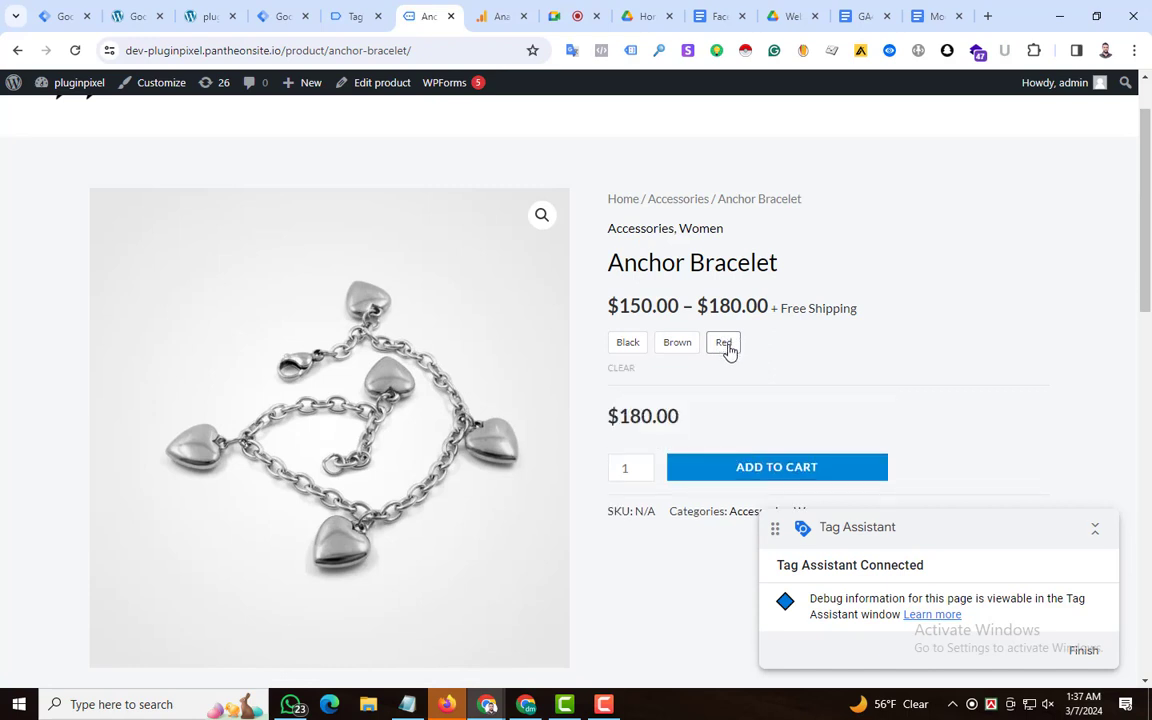
Step: Examine the view_item event's data layer values in Tag Assistant, from the cart items to the product details
click(355, 16)
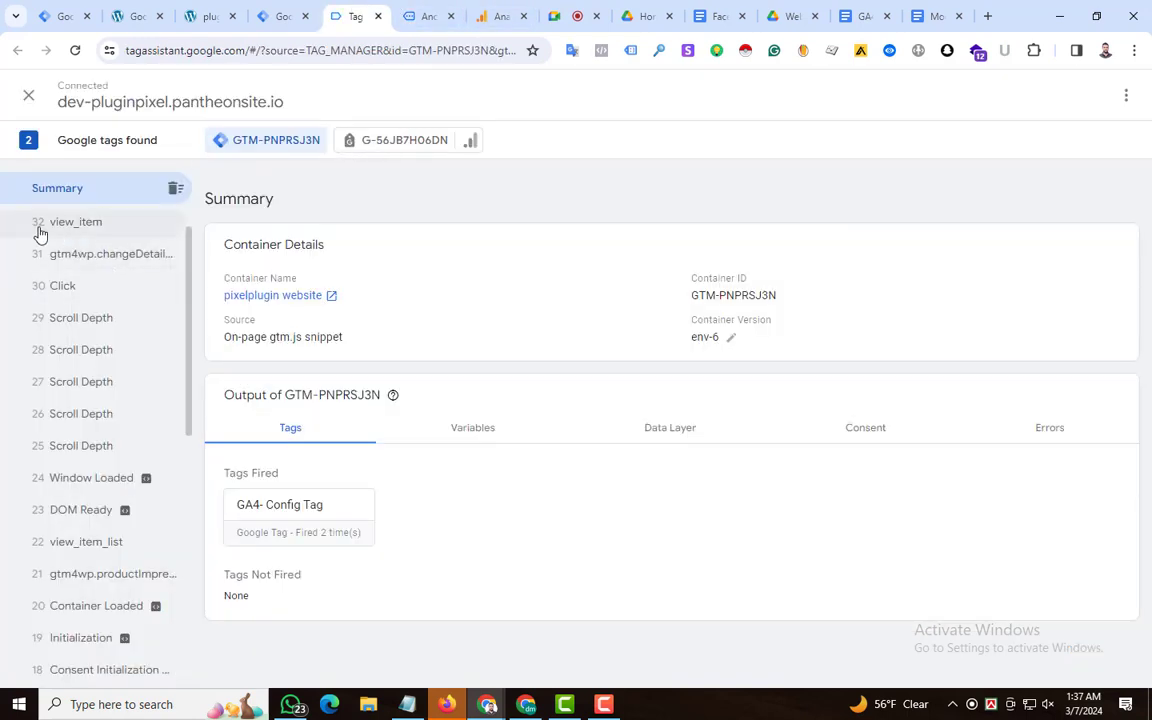
click(84, 228)
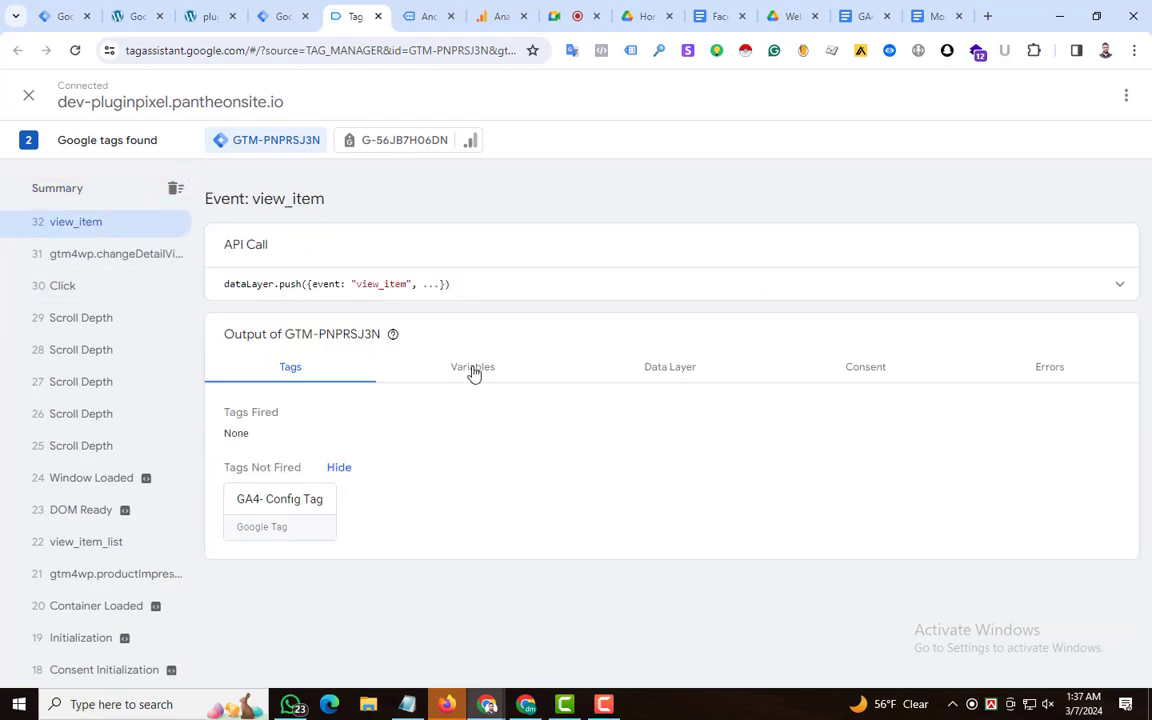
click(1014, 633)
click(652, 372)
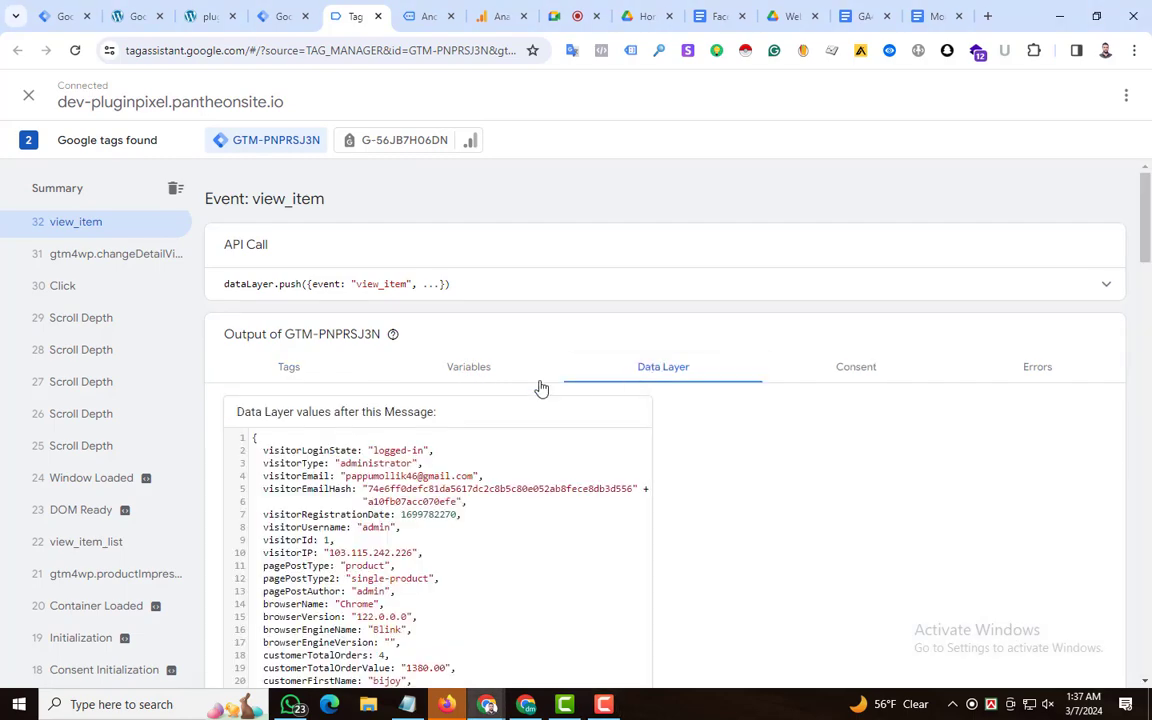
scroll(540, 386, down, 5)
scroll(348, 370, down, 3)
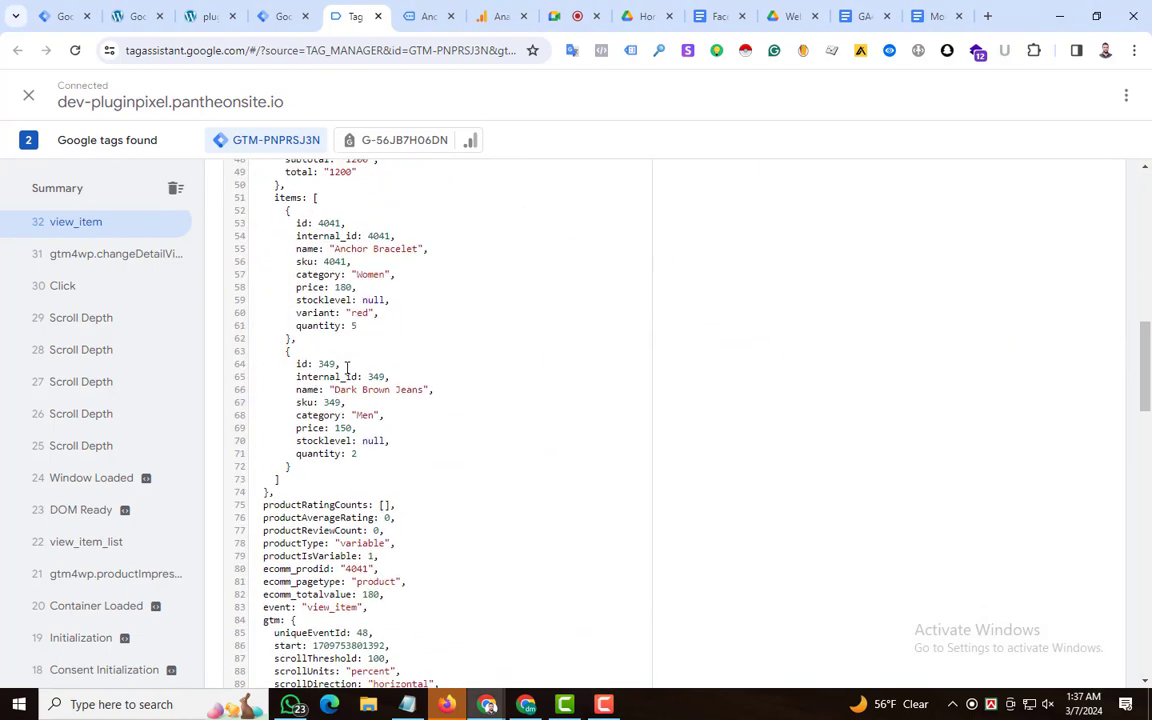
scroll(348, 368, down, 3)
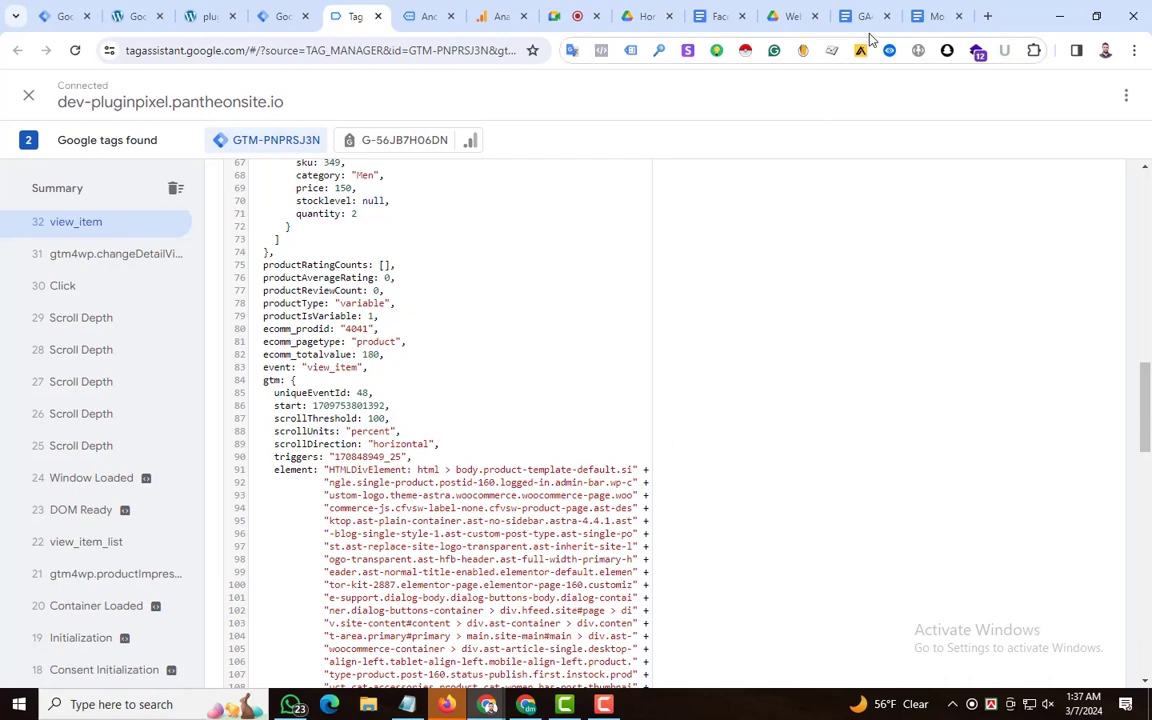
Step: Check the view_item entries in the GA4 e-commerce tracking document and the Facebook Pixel tracking document
click(935, 10)
click(862, 16)
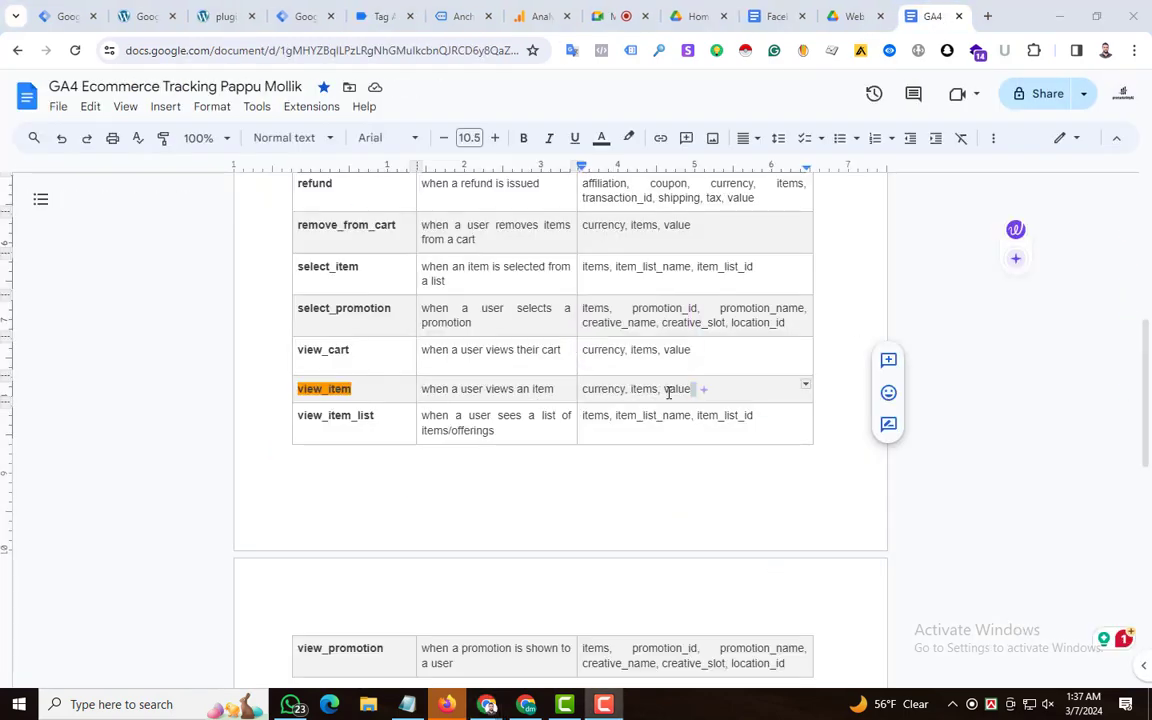
click(771, 12)
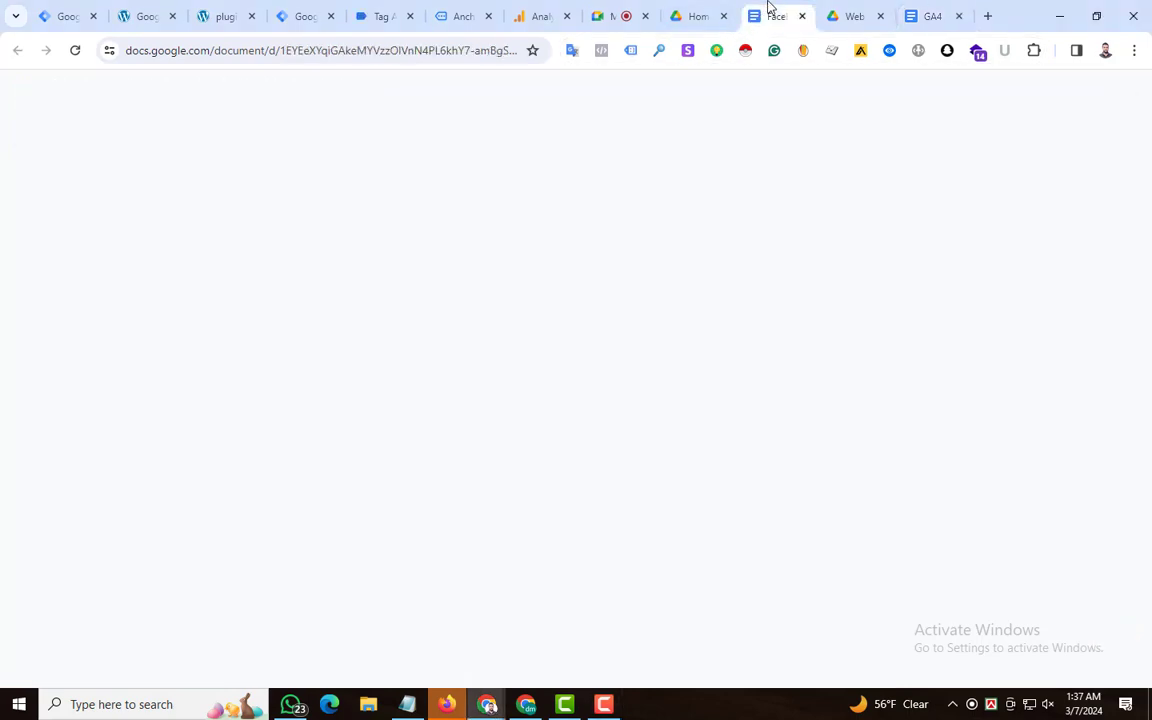
scroll(442, 386, down, 1)
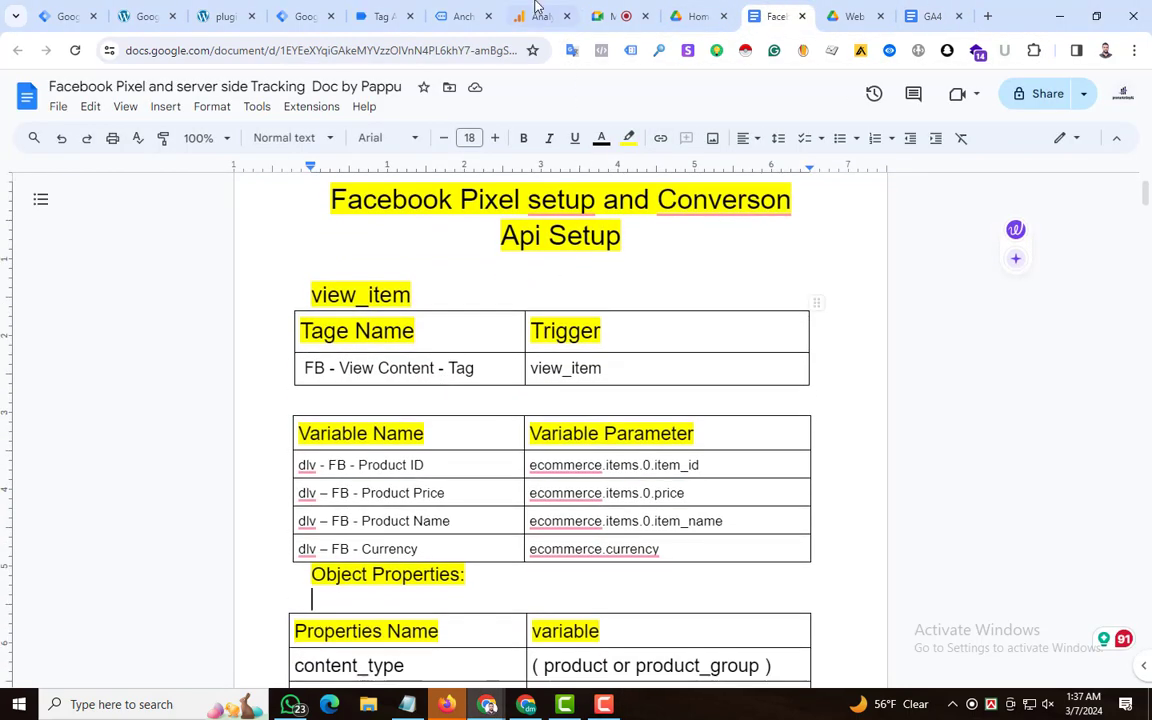
Step: Compare the view_item event's flat parameters in the datalayer checker with the GA4 e-commerce tracking document, and return to Tag Manager
click(465, 9)
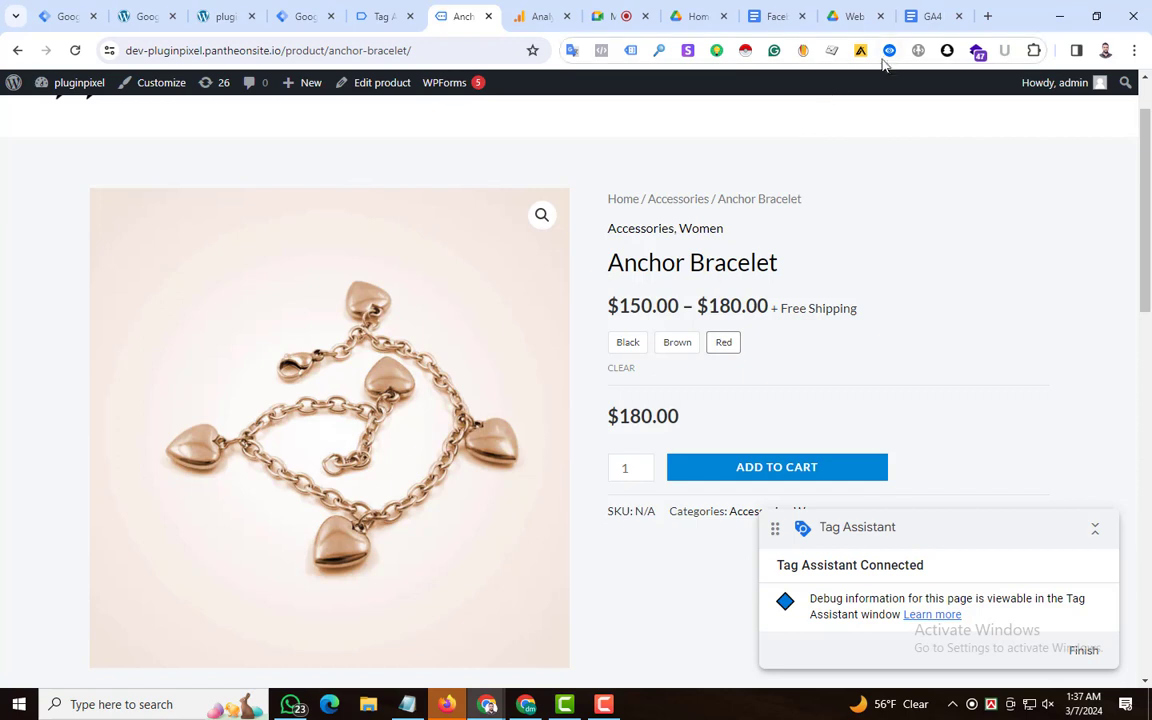
click(889, 52)
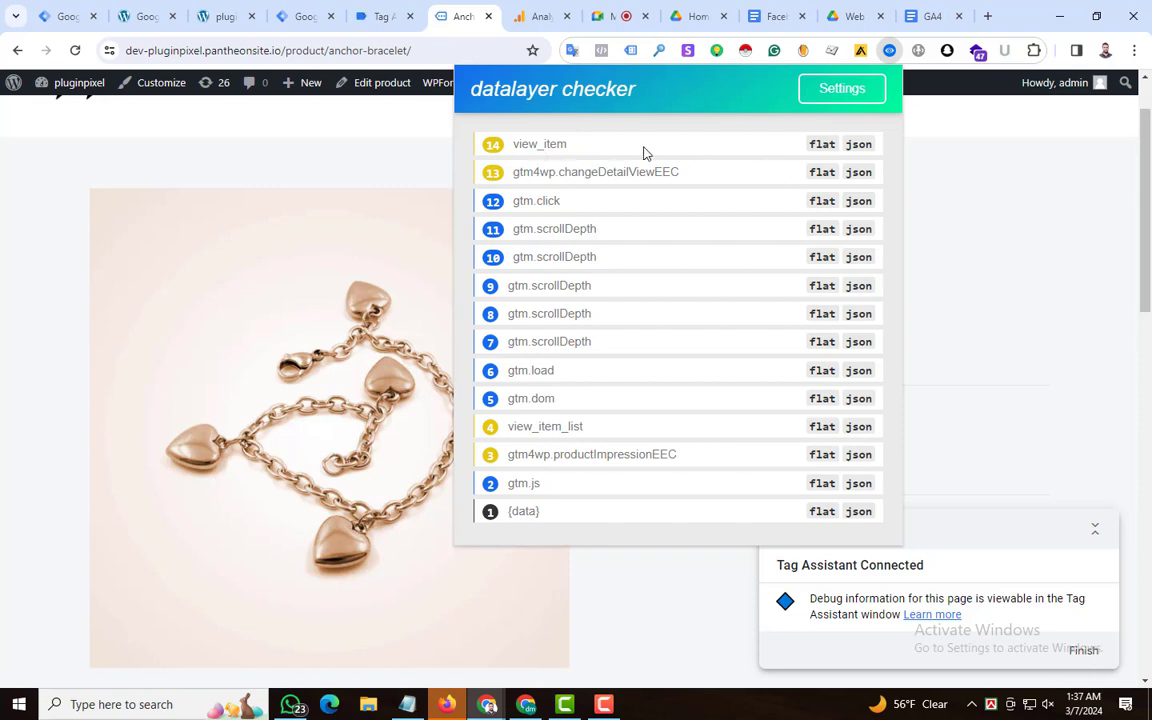
click(822, 144)
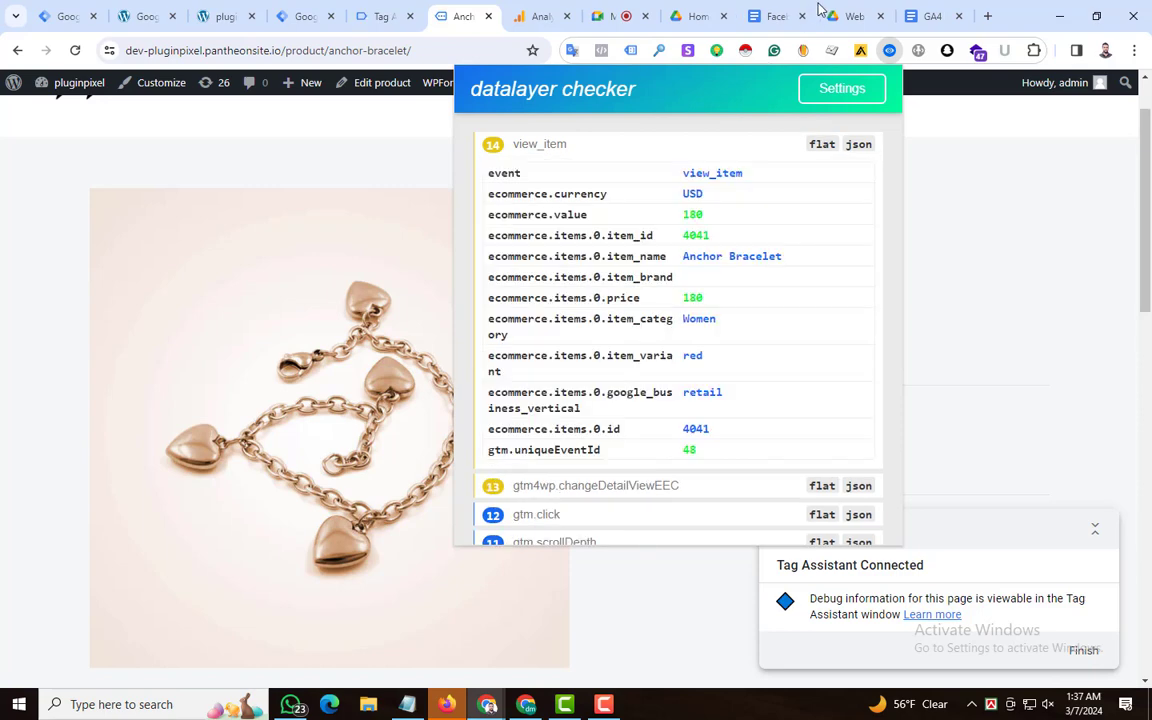
click(932, 16)
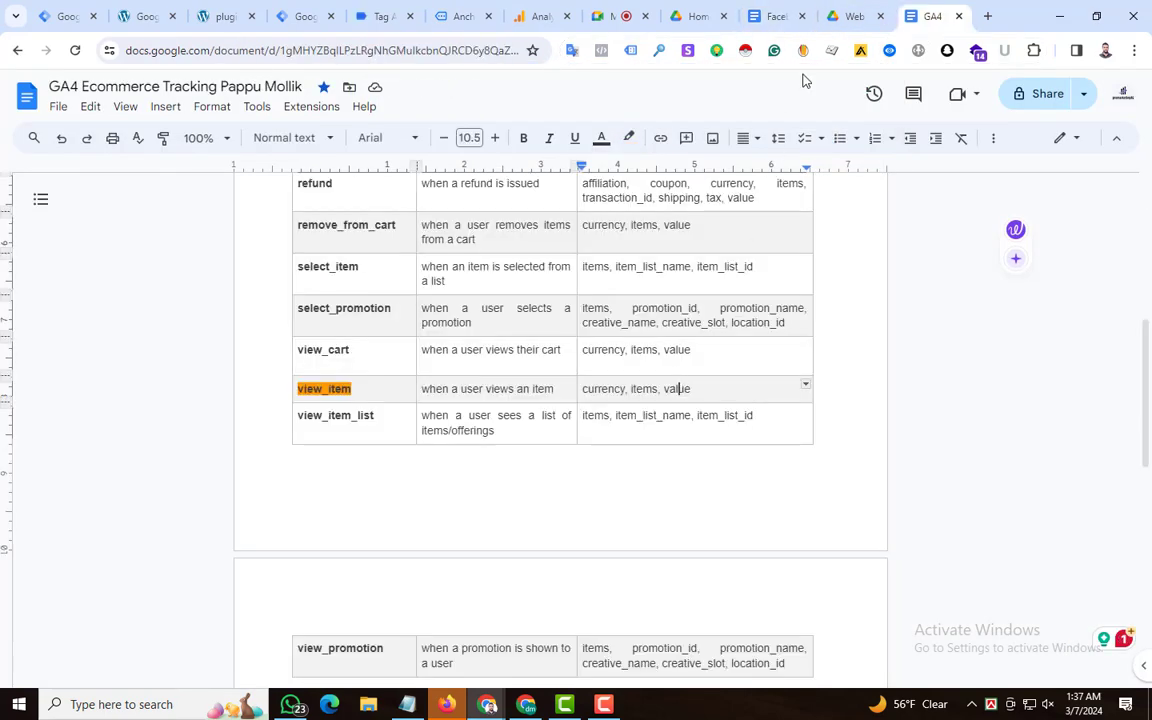
click(560, 12)
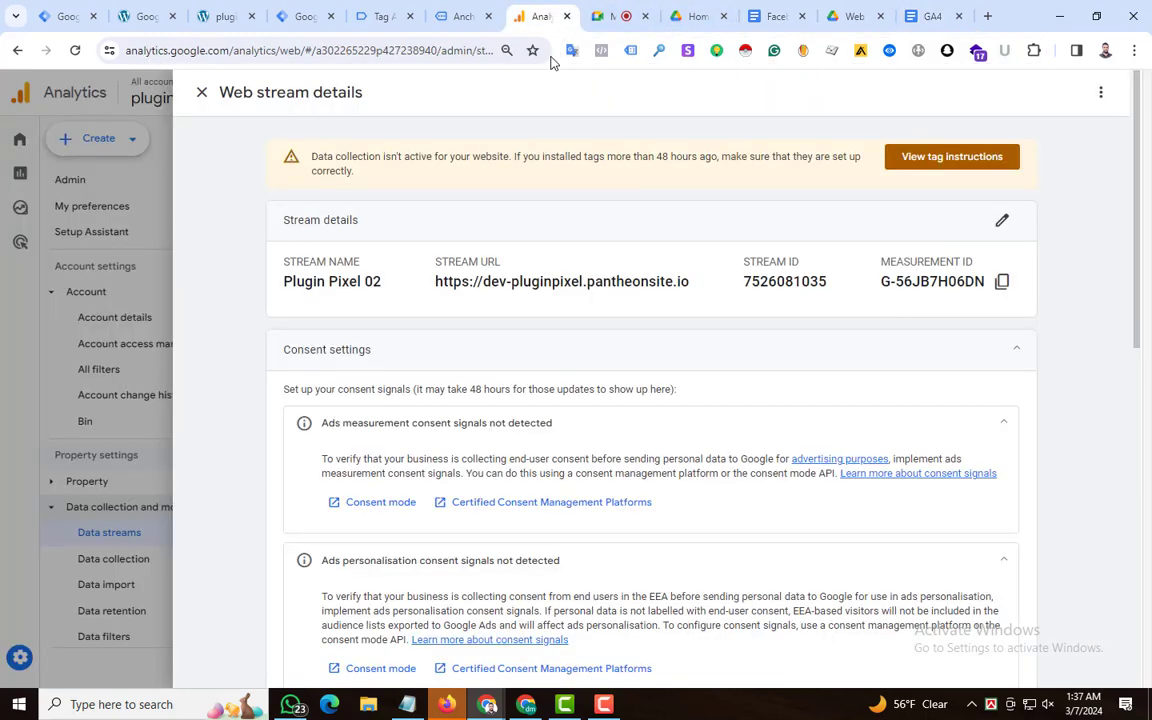
click(462, 16)
click(305, 16)
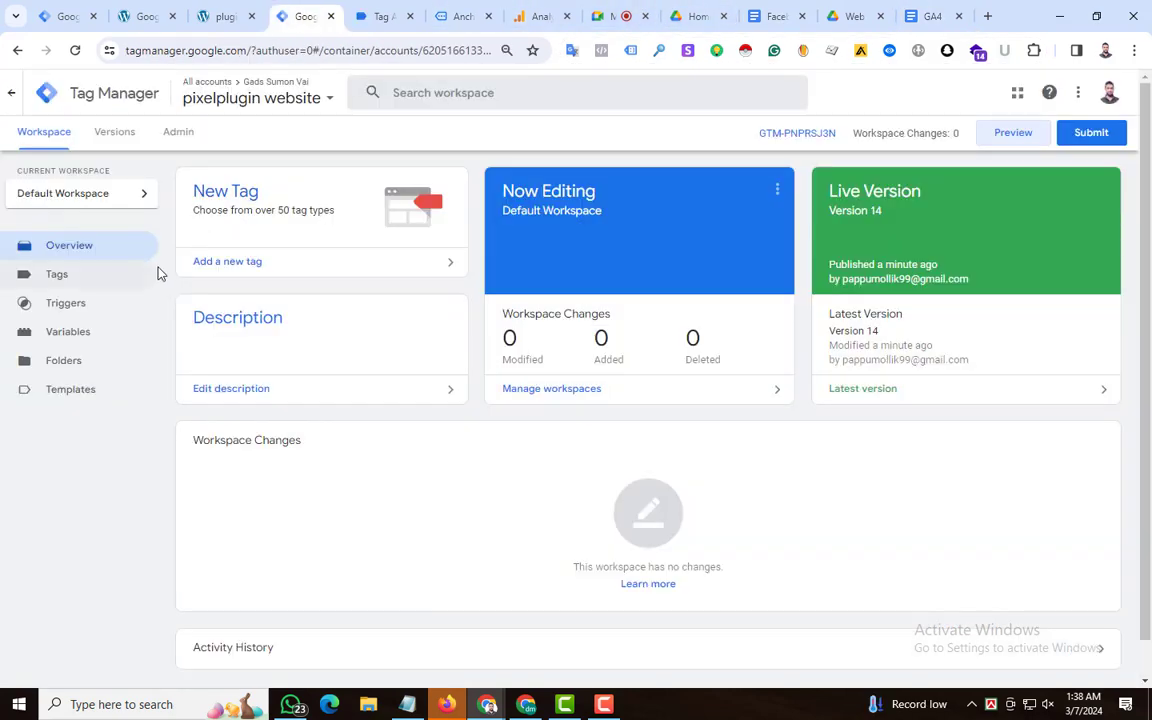
click(79, 333)
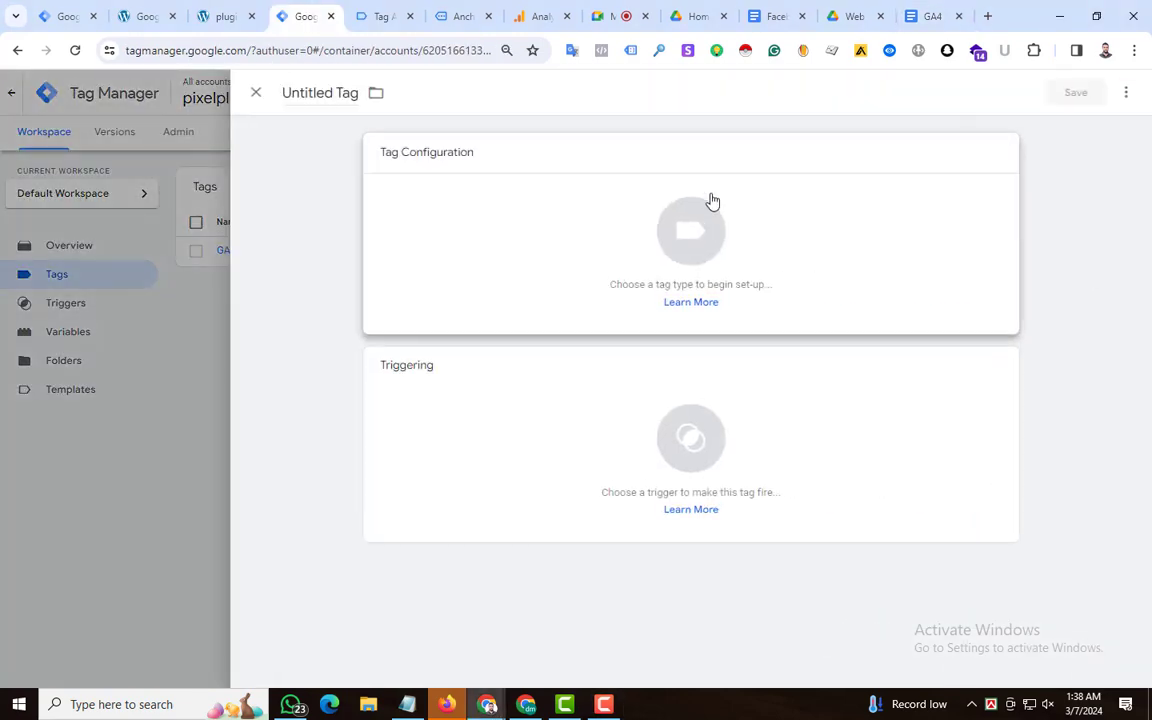
click(710, 200)
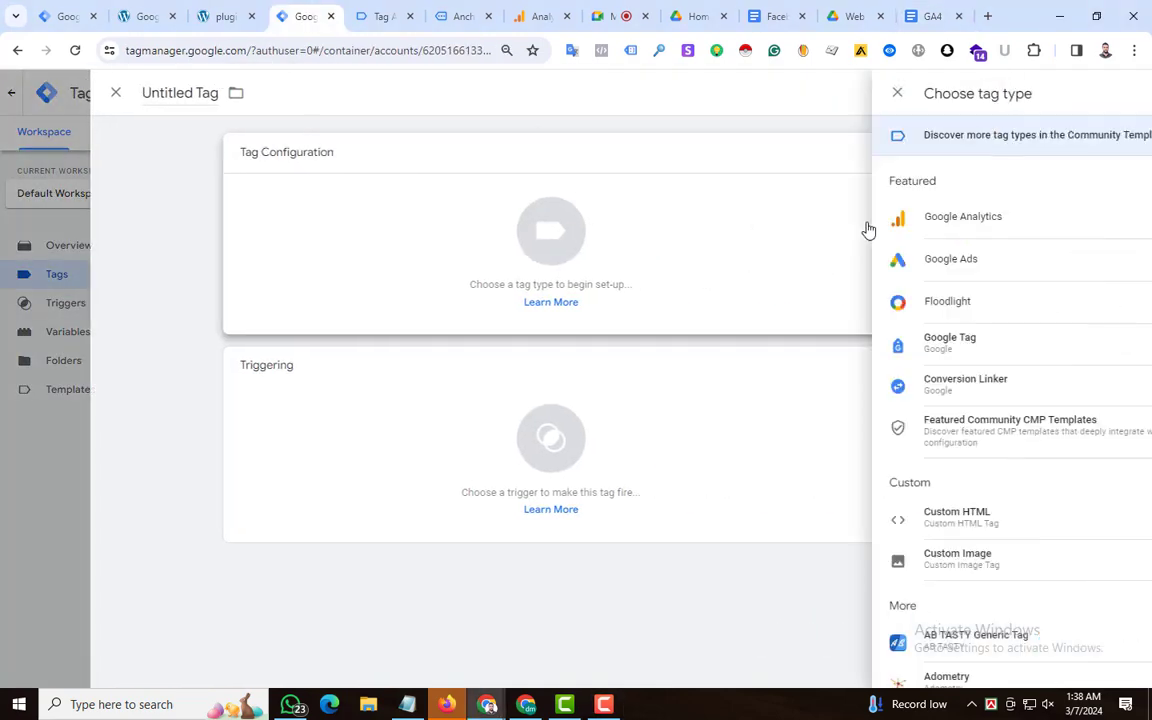
click(856, 226)
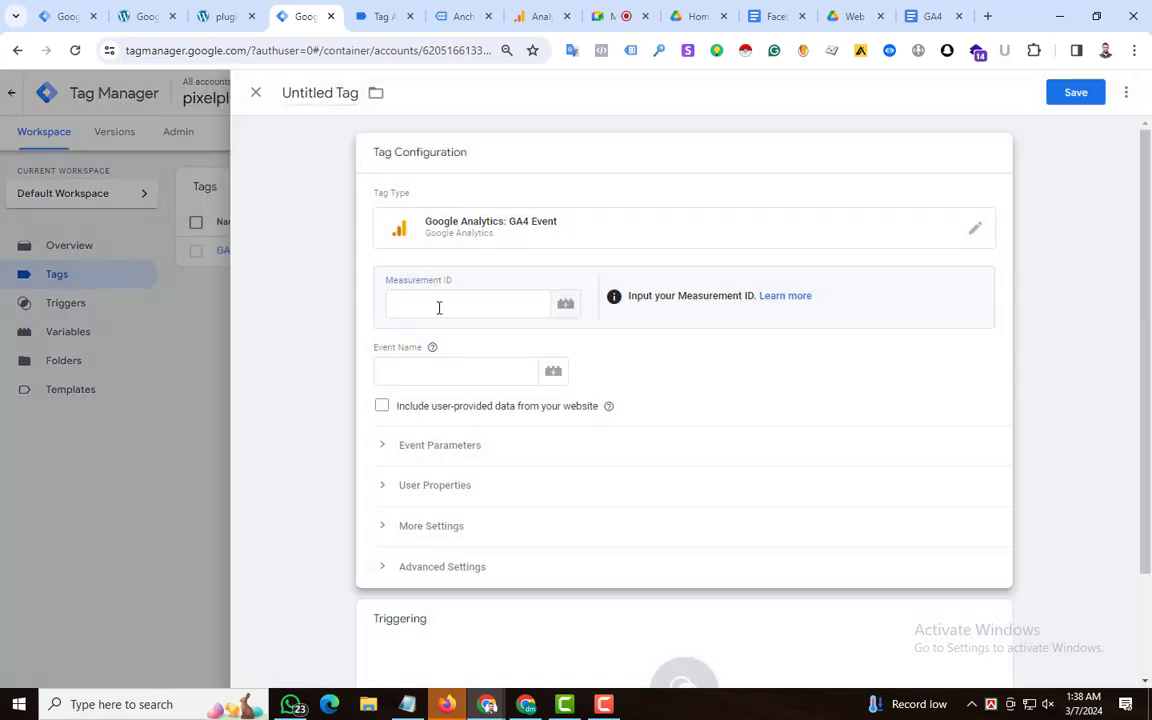
click(438, 307)
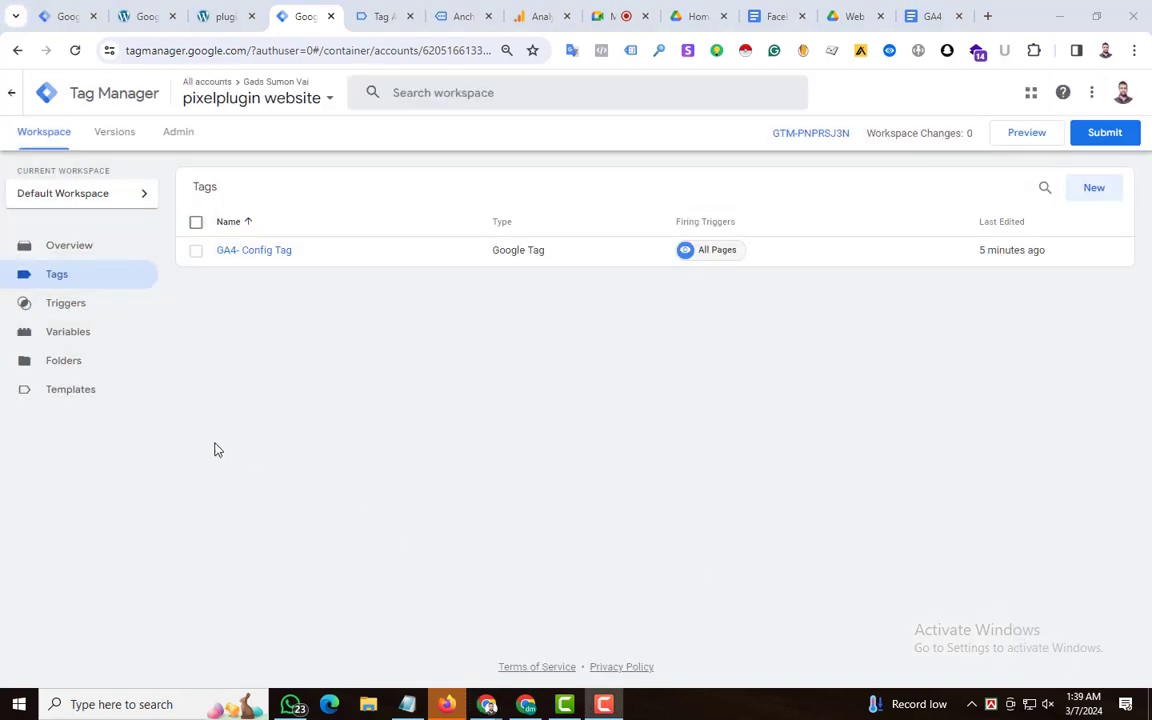
Step: Create a new tag of the type Google Analytics: GA4 Event
click(1094, 188)
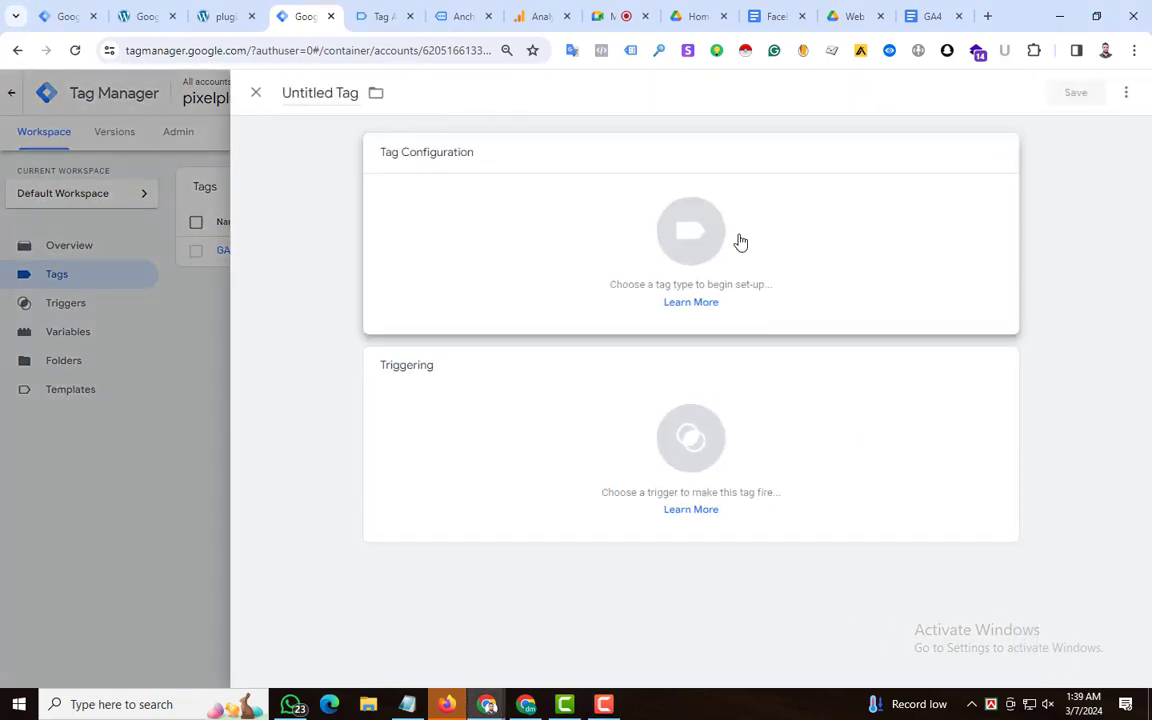
click(740, 242)
click(800, 240)
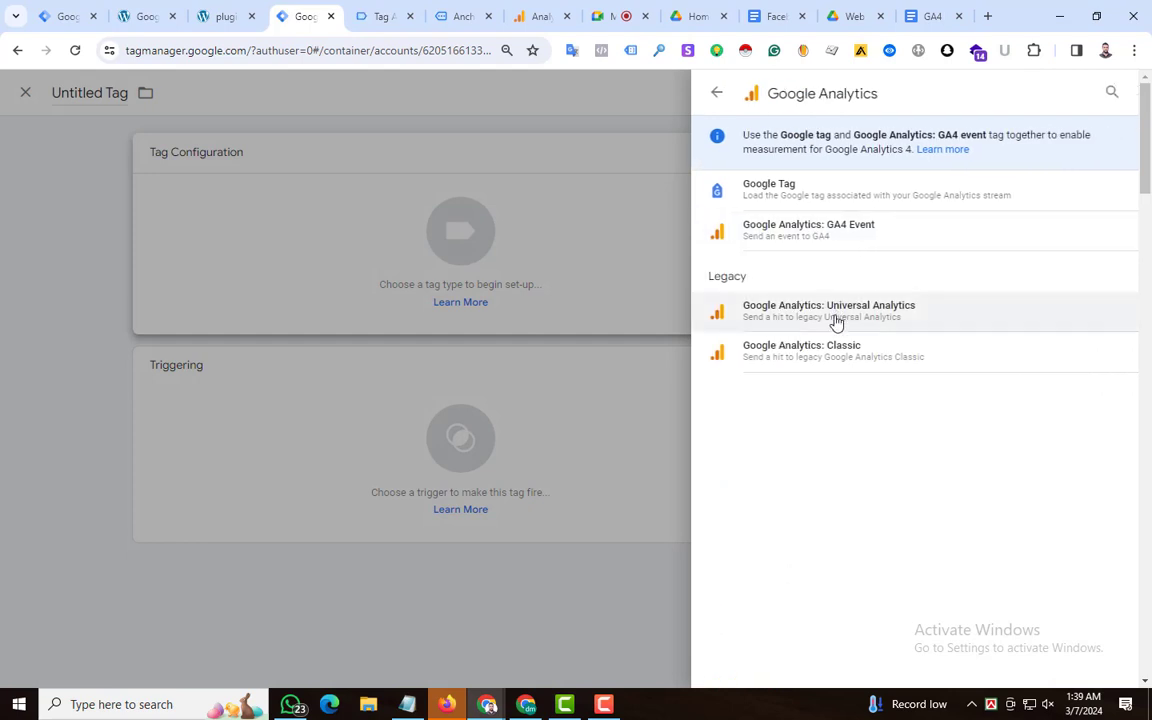
click(840, 230)
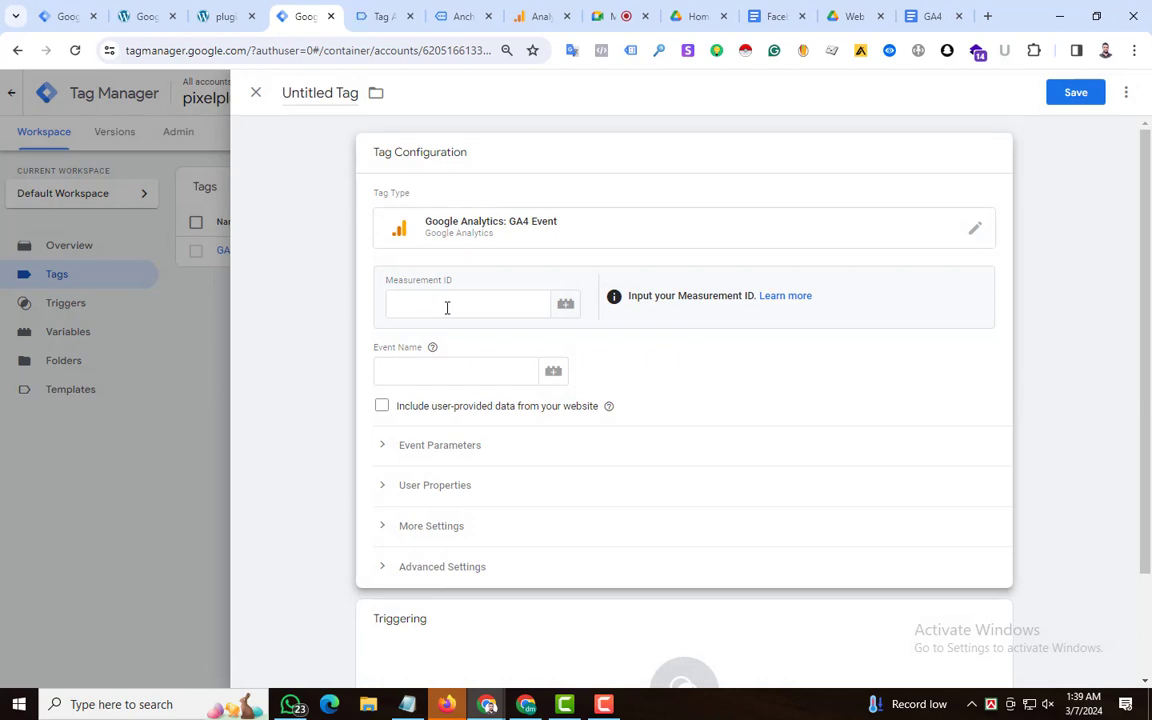
Step: Set the tag's measurement ID to {{GA4- Measurement-Id}} and its event name to view_item, copied from Tag Assistant's API call
click(383, 16)
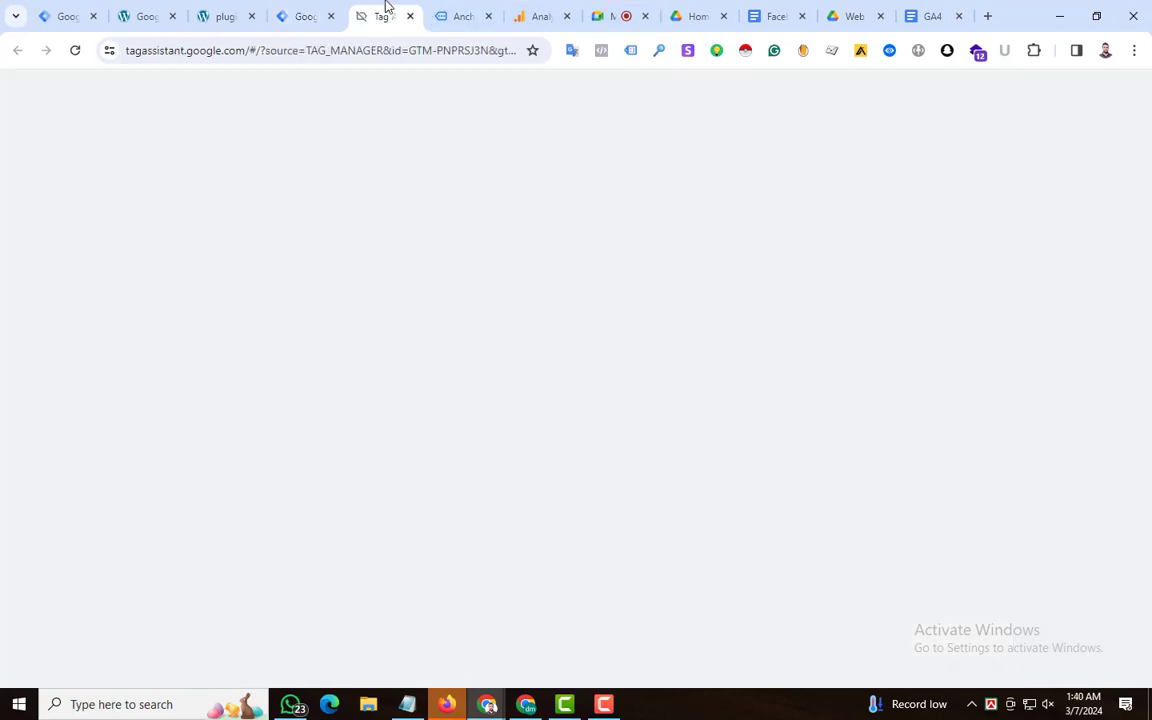
drag(408, 333, 359, 331)
key(ctrl+c)
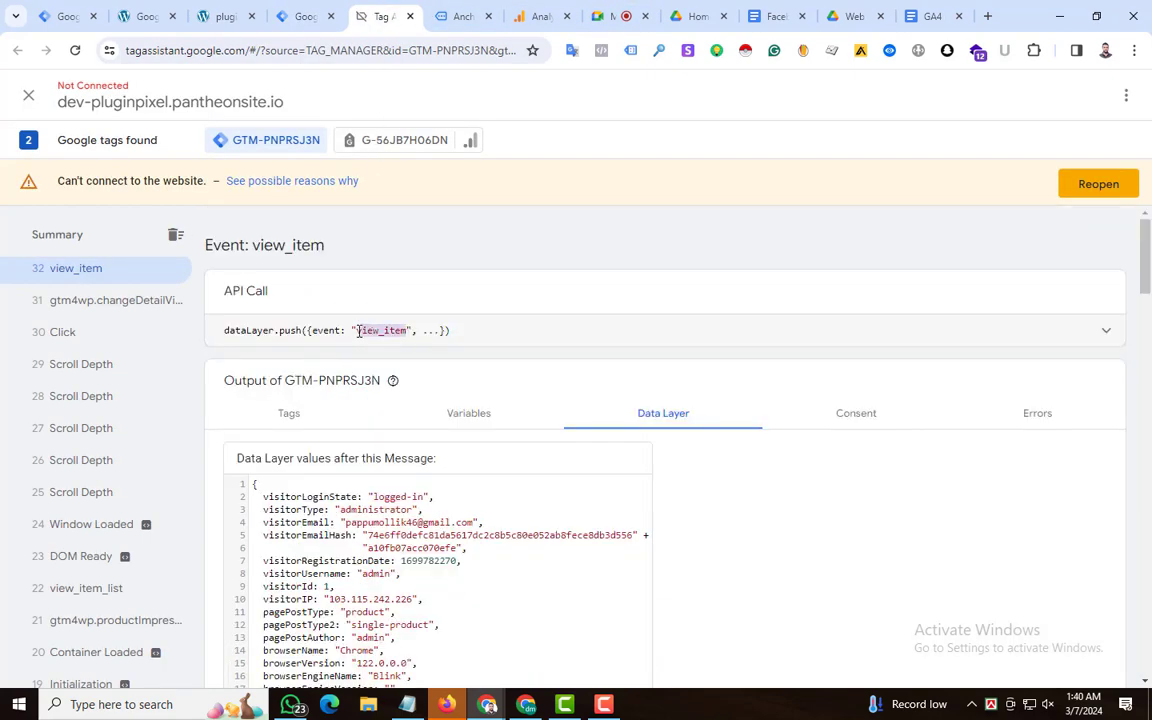
click(305, 16)
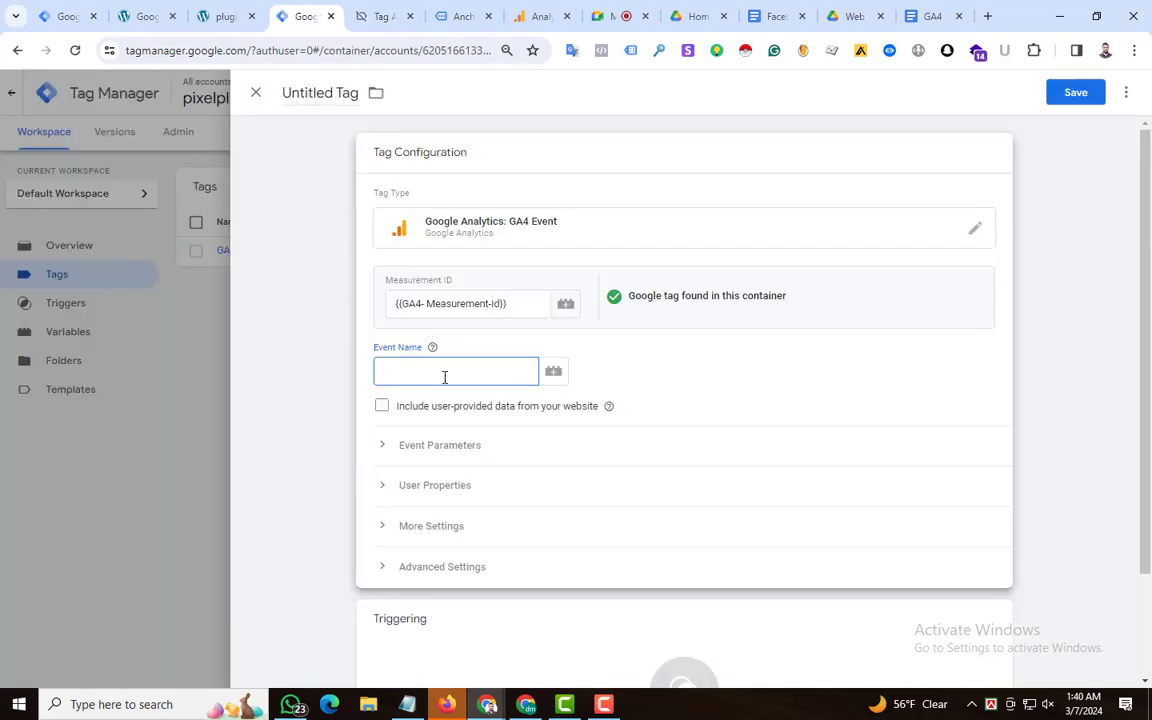
key(ctrl+v)
Step: Add three empty event parameter rows to the view_item tag and look up the event's parameters in the GA4 e-commerce tracking document
click(393, 445)
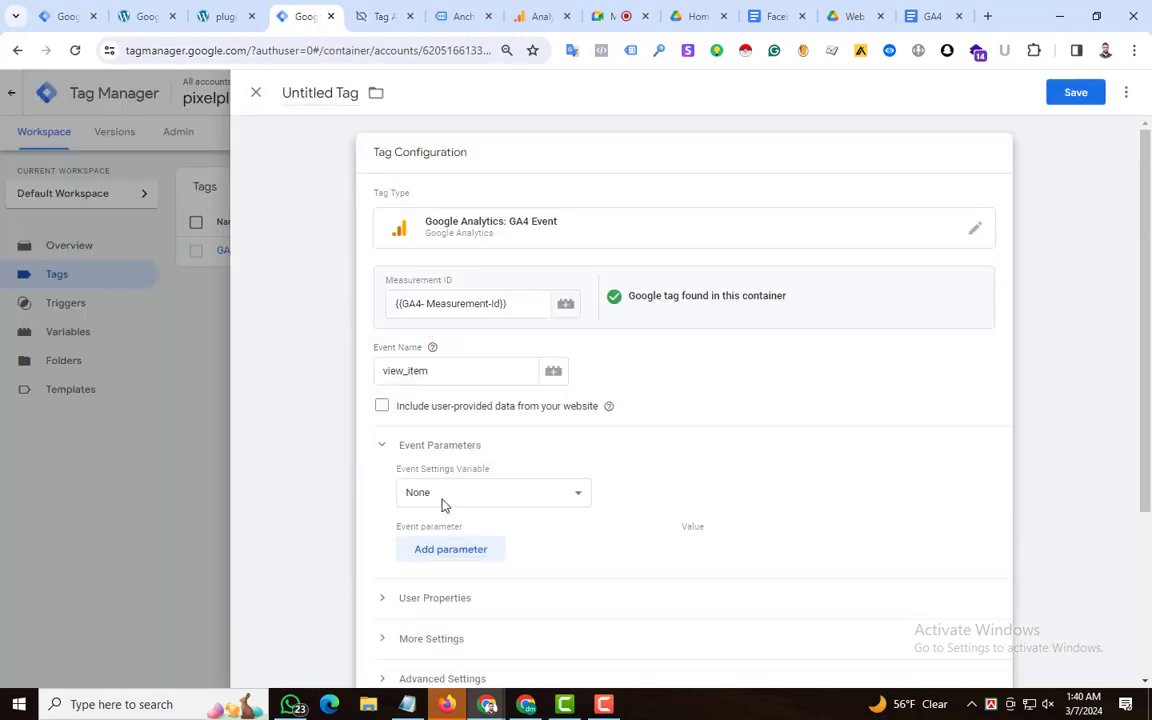
click(441, 556)
scroll(465, 520, down, 1)
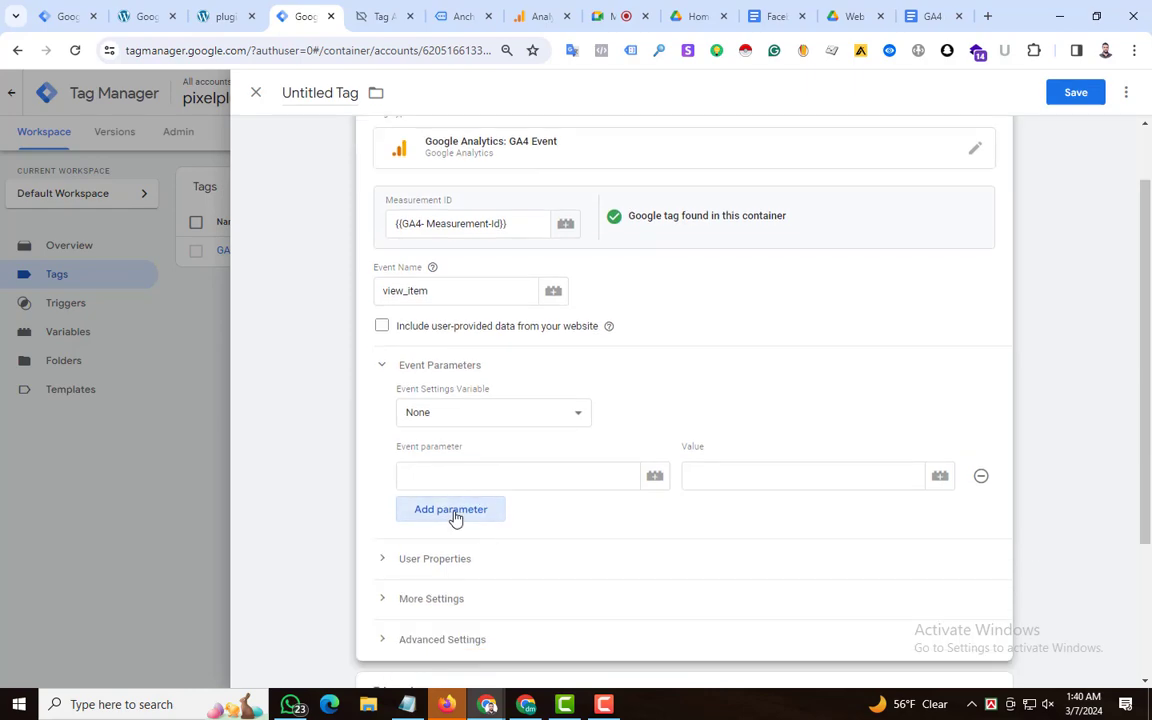
click(452, 512)
click(452, 549)
click(783, 12)
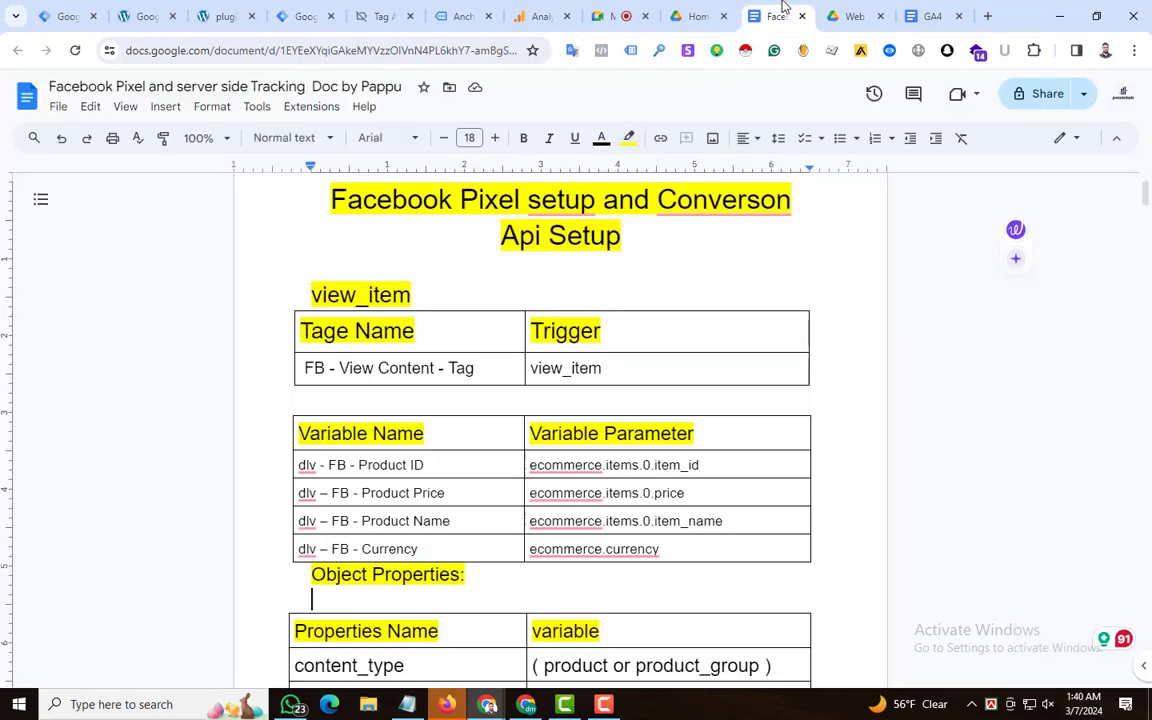
click(913, 14)
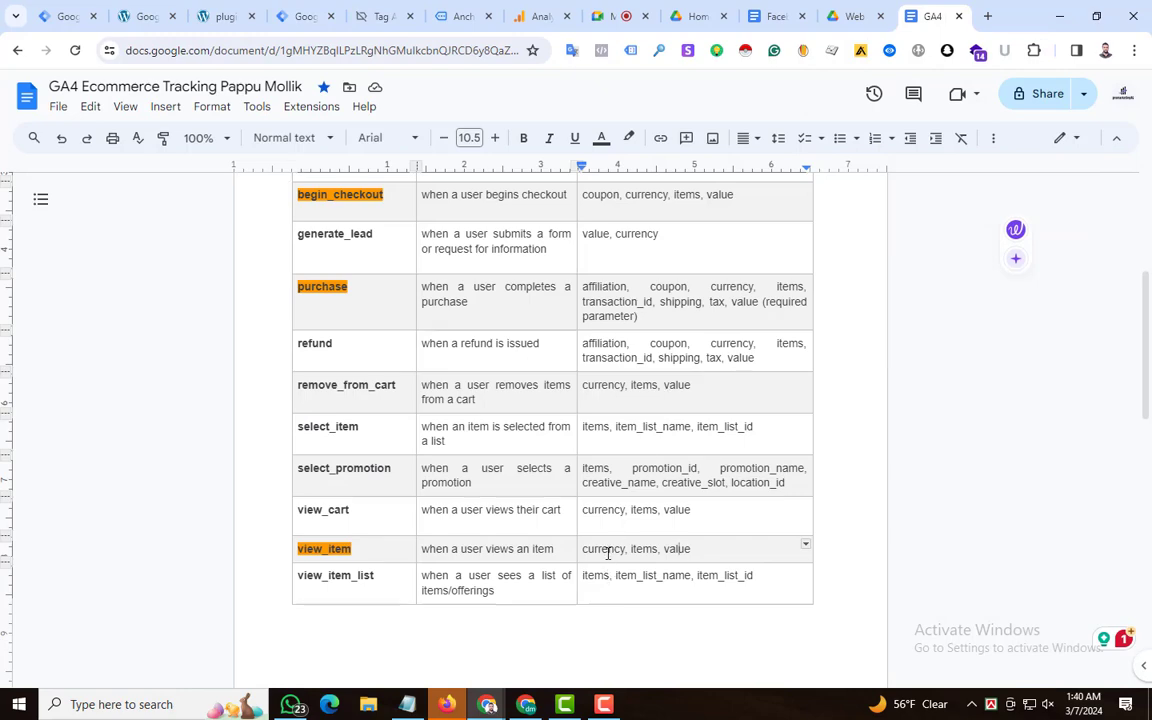
Step: Copy the view_item parameters from the GA4 e-commerce document into the tag's three event parameter names: "currency,", items and value
drag(628, 549, 583, 550)
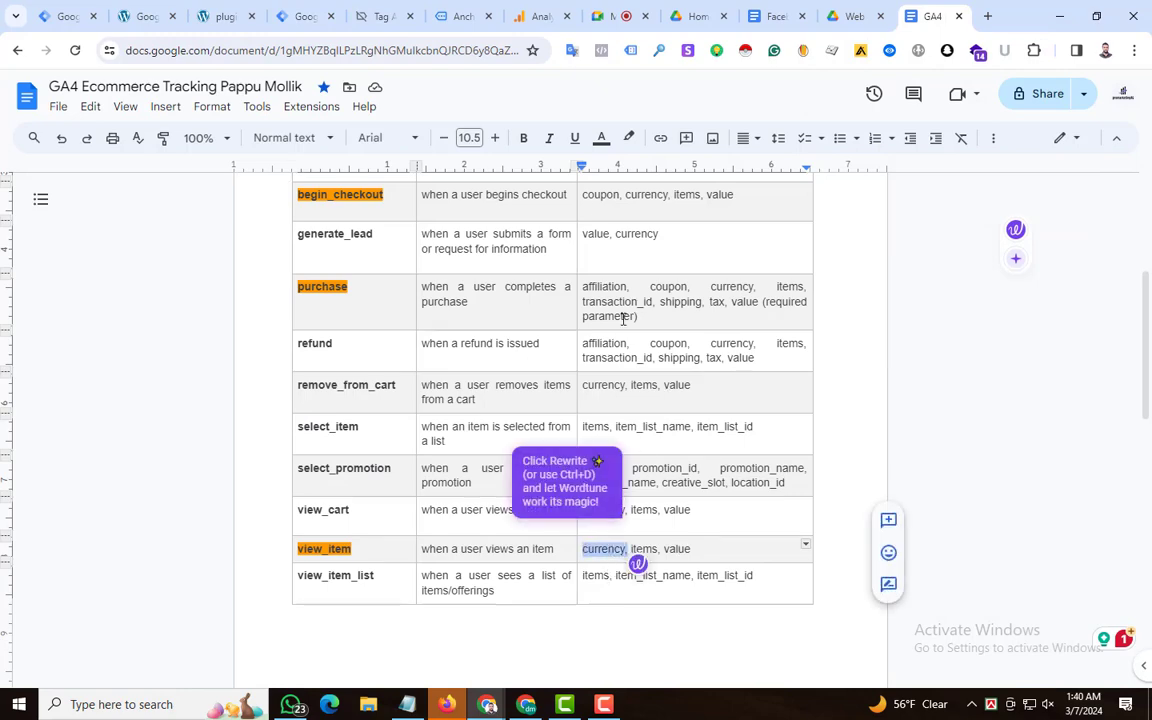
click(460, 14)
click(376, 12)
click(314, 8)
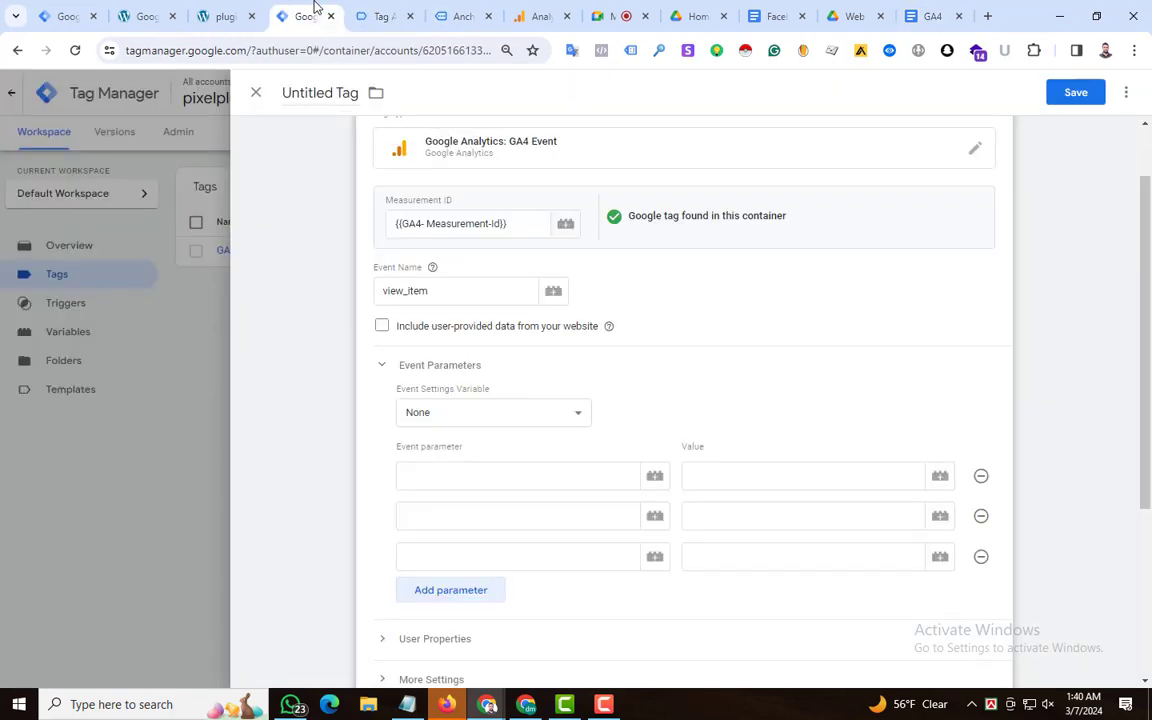
click(450, 473)
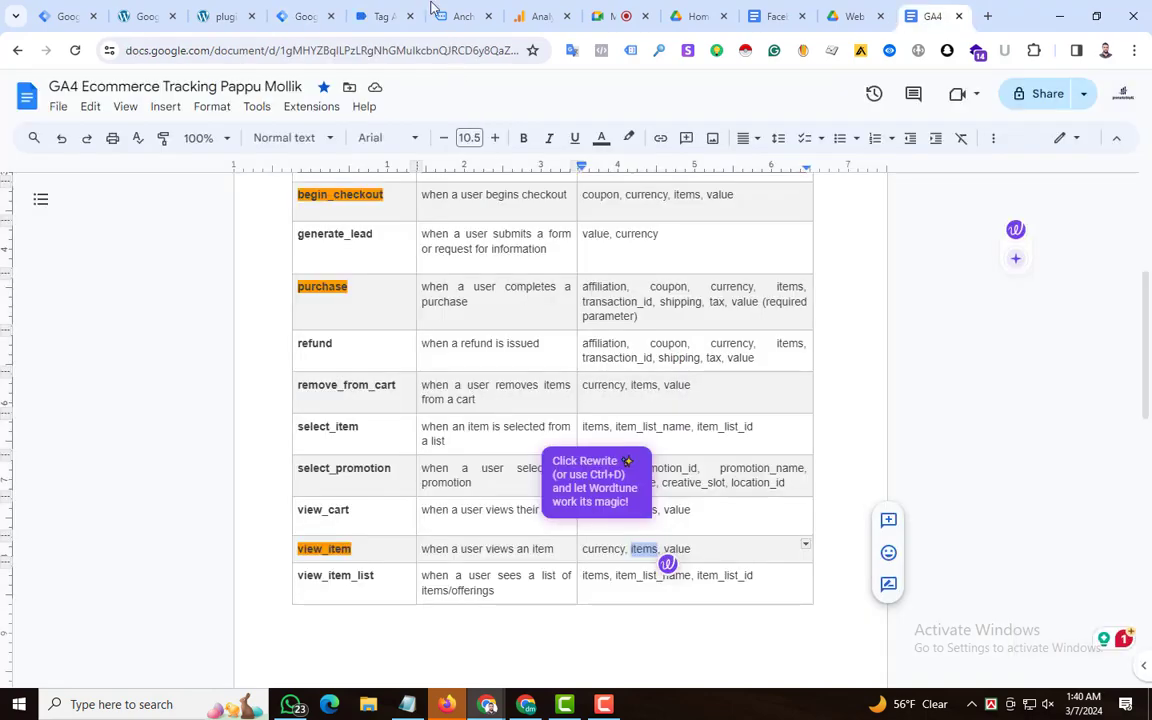
click(386, 14)
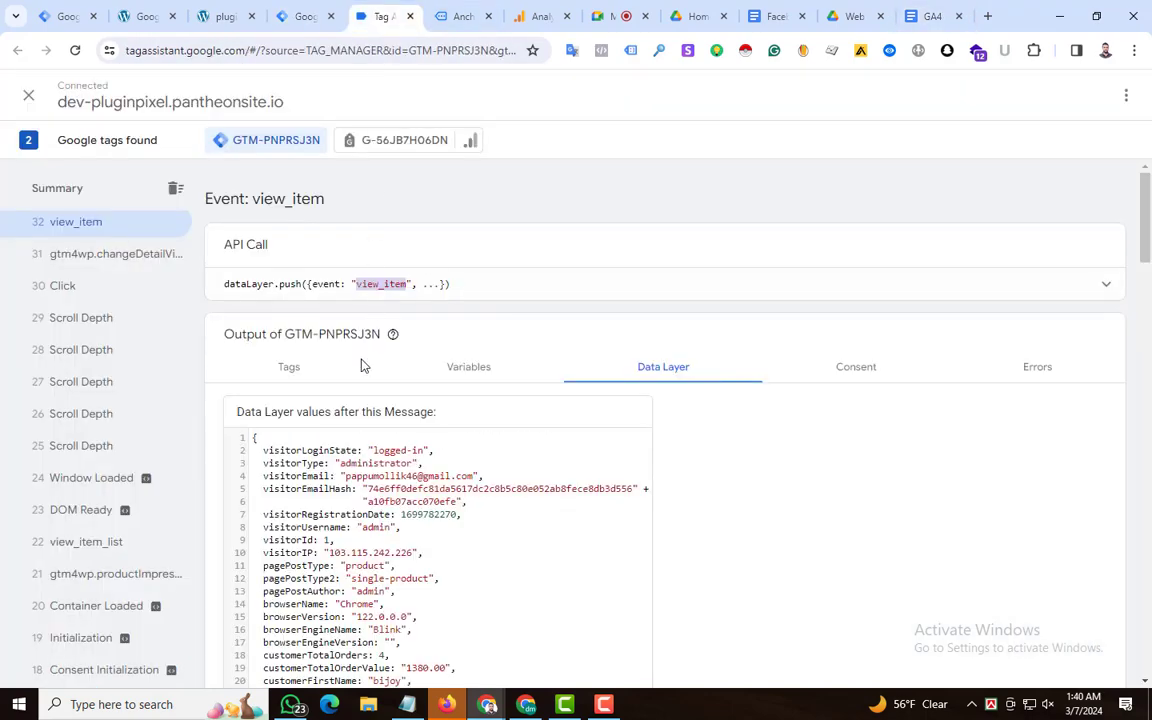
Step: Set the value of the tag's currency parameter to the variable {{dlv-currency}}
click(732, 475)
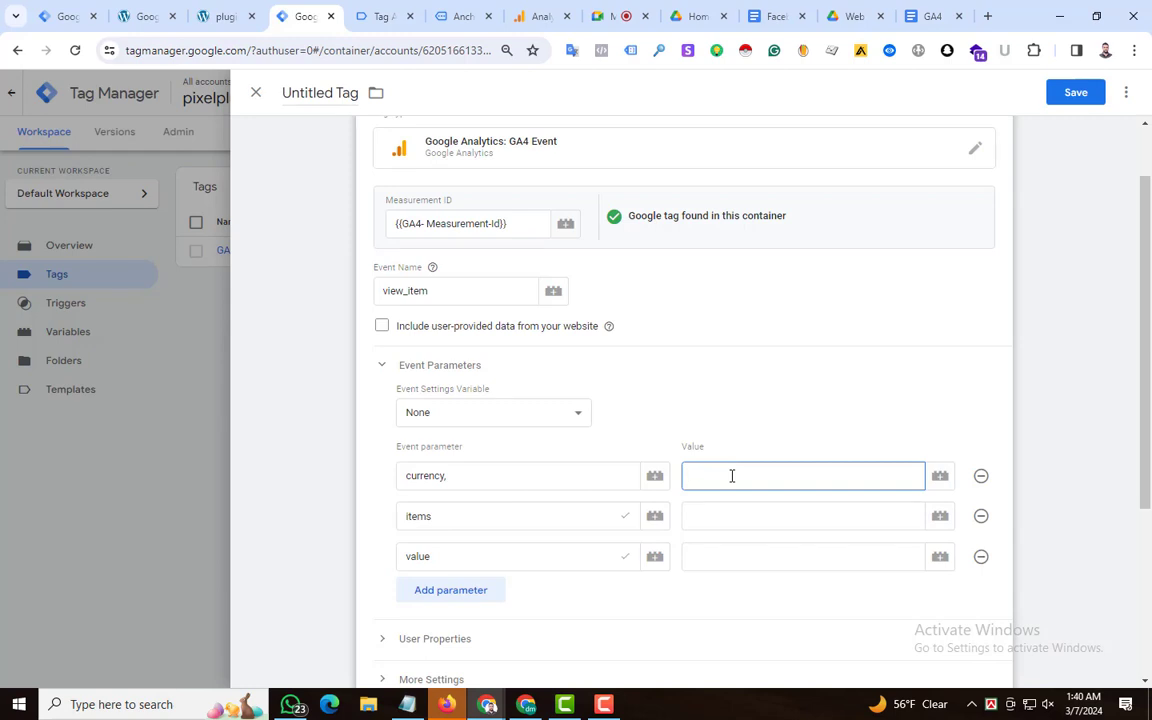
text({{da)
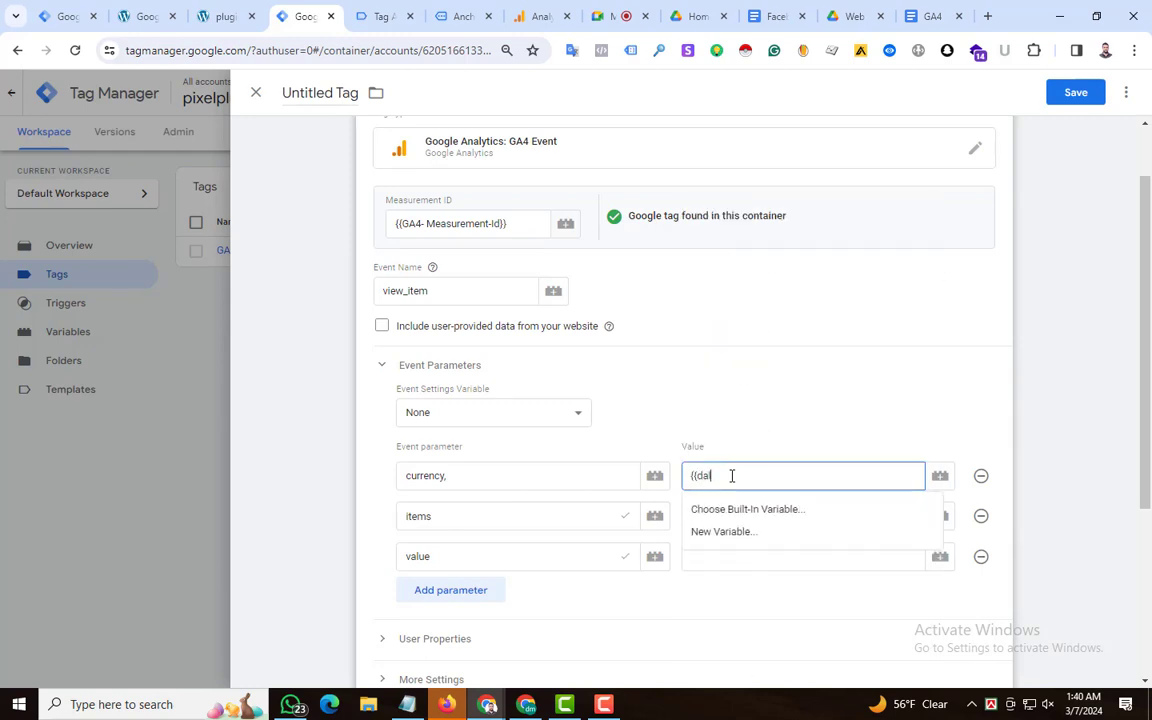
key(BackSpace)
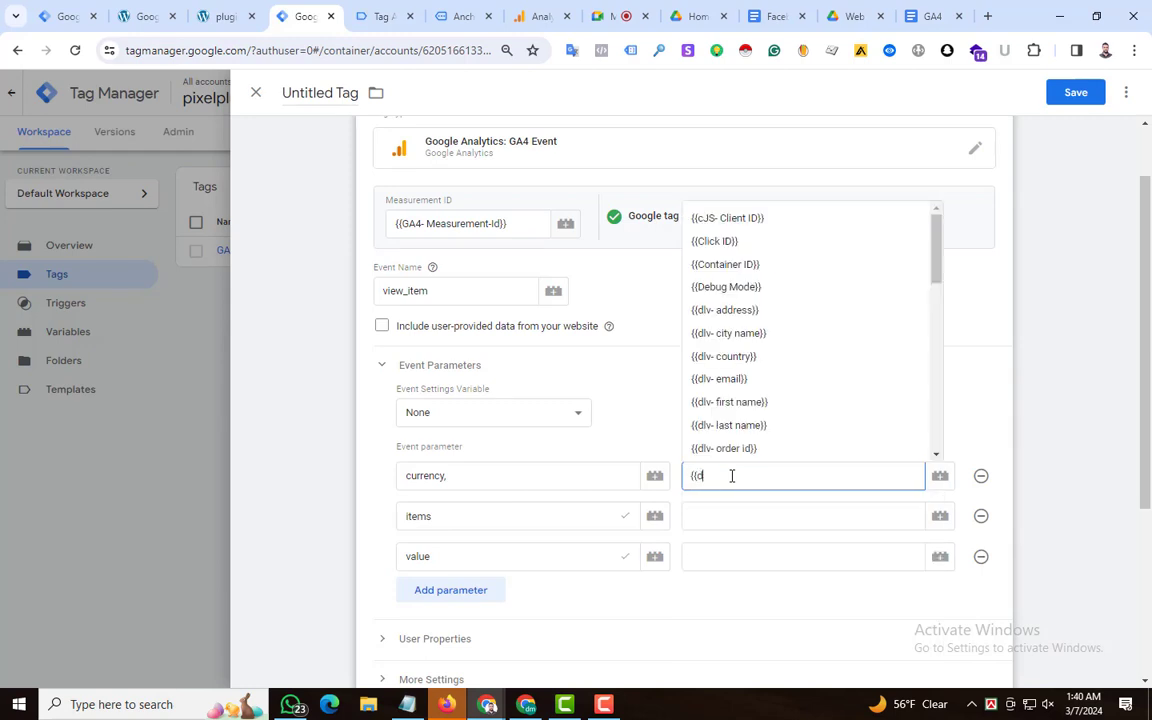
text(lv-currency)
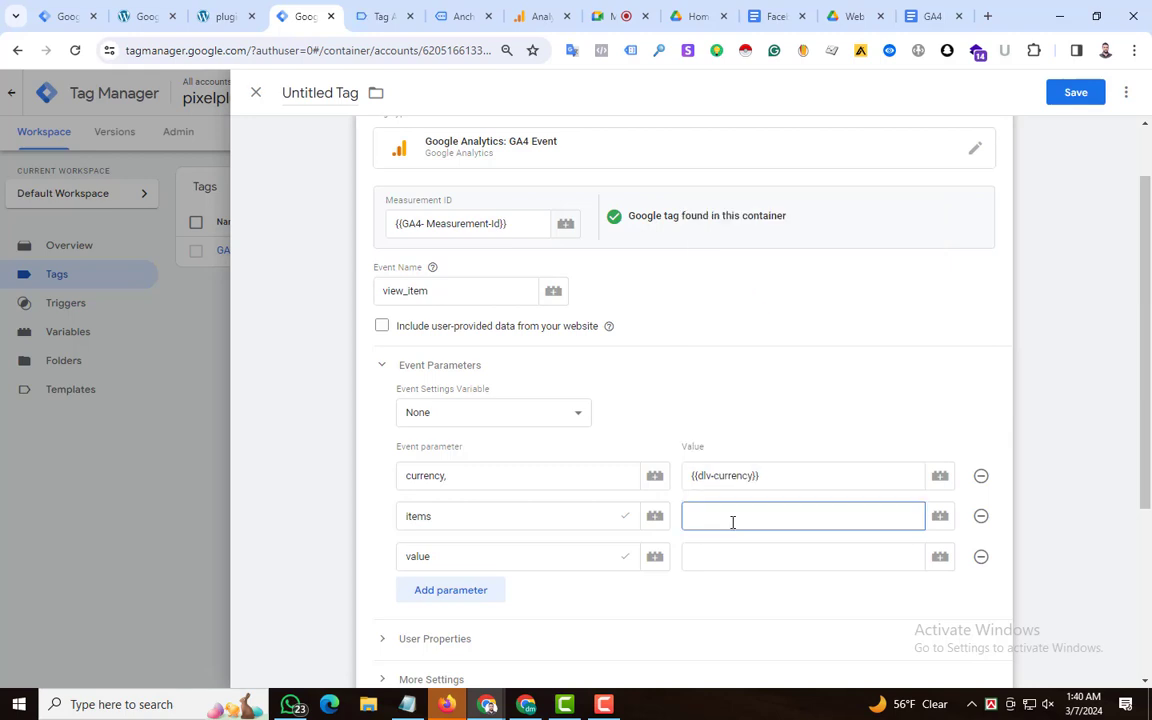
Step: Set the items parameter's value to {{dlv- Item}} and the value parameter's value to {{dlv- value}}
click(733, 522)
text({{)
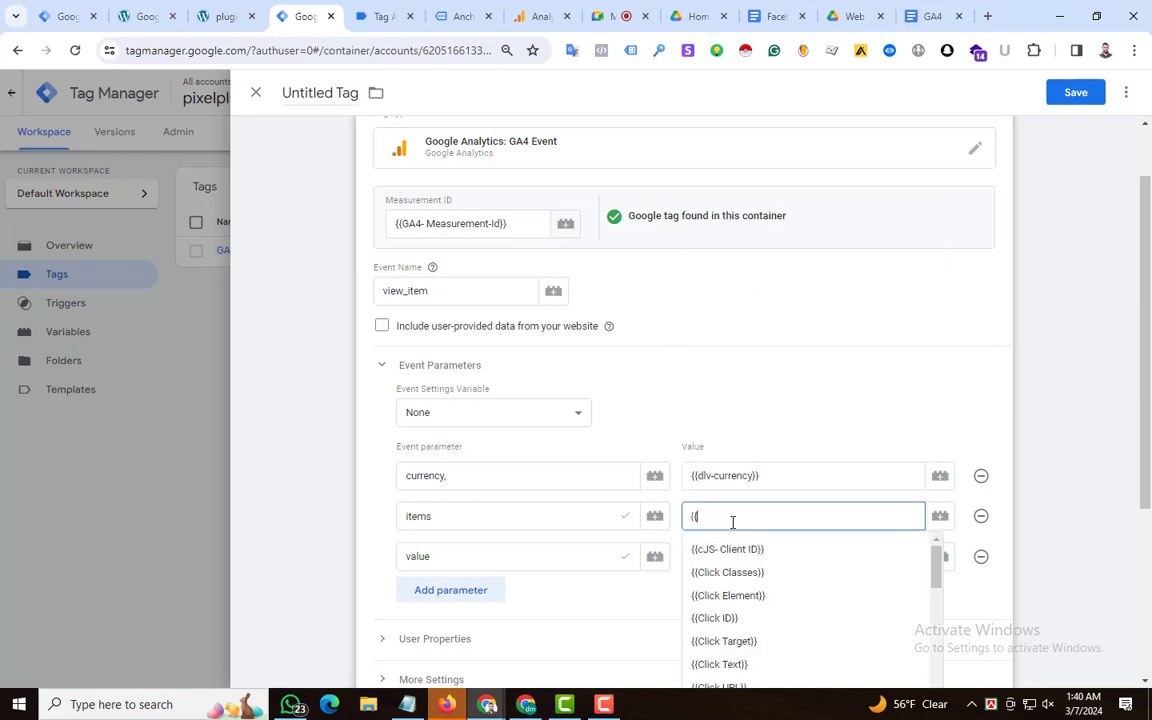
text(dlv- Item)
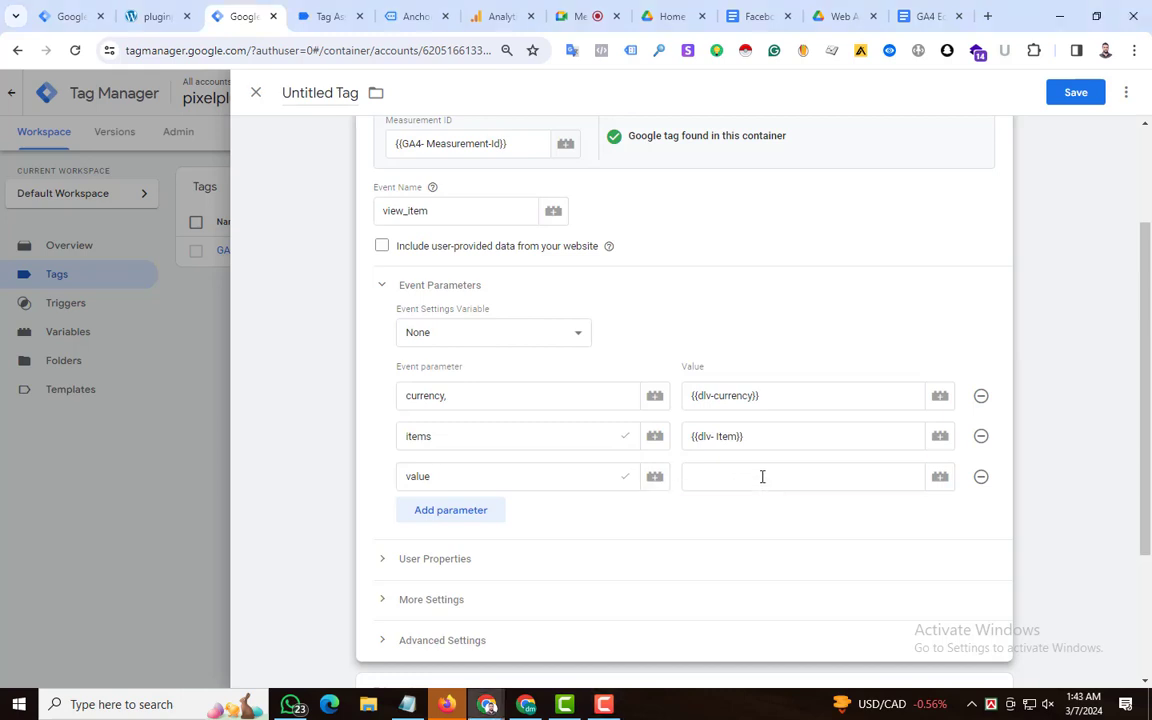
click(762, 477)
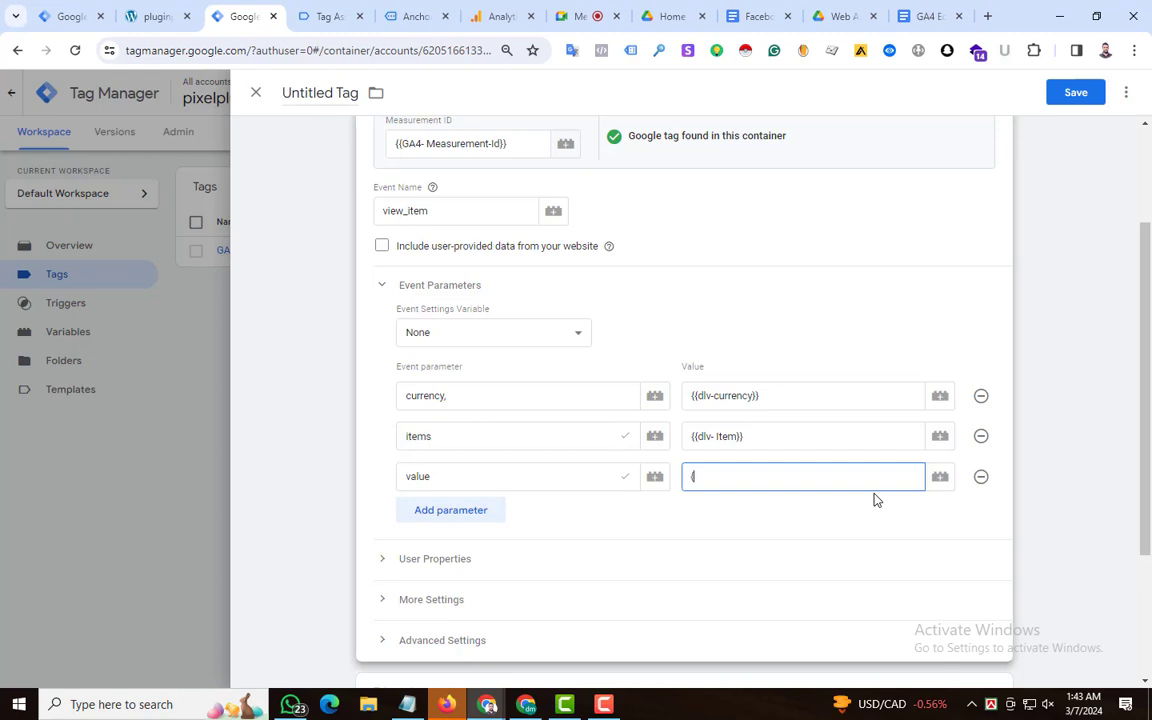
text({{dl)
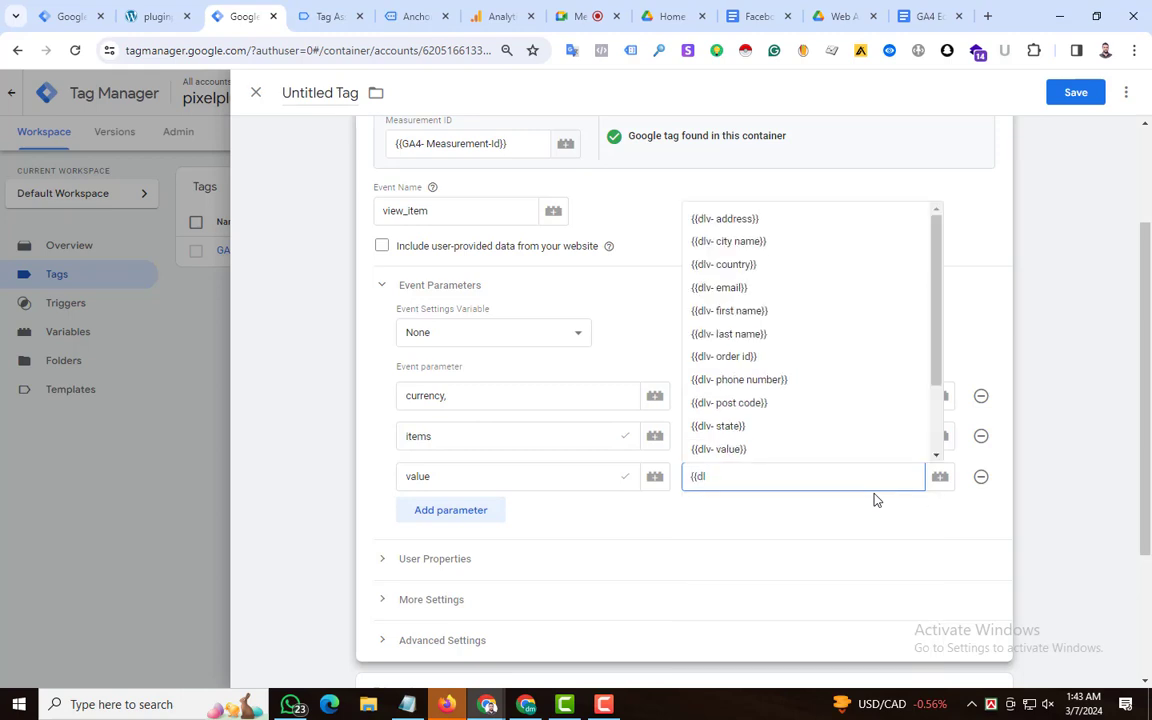
click(785, 452)
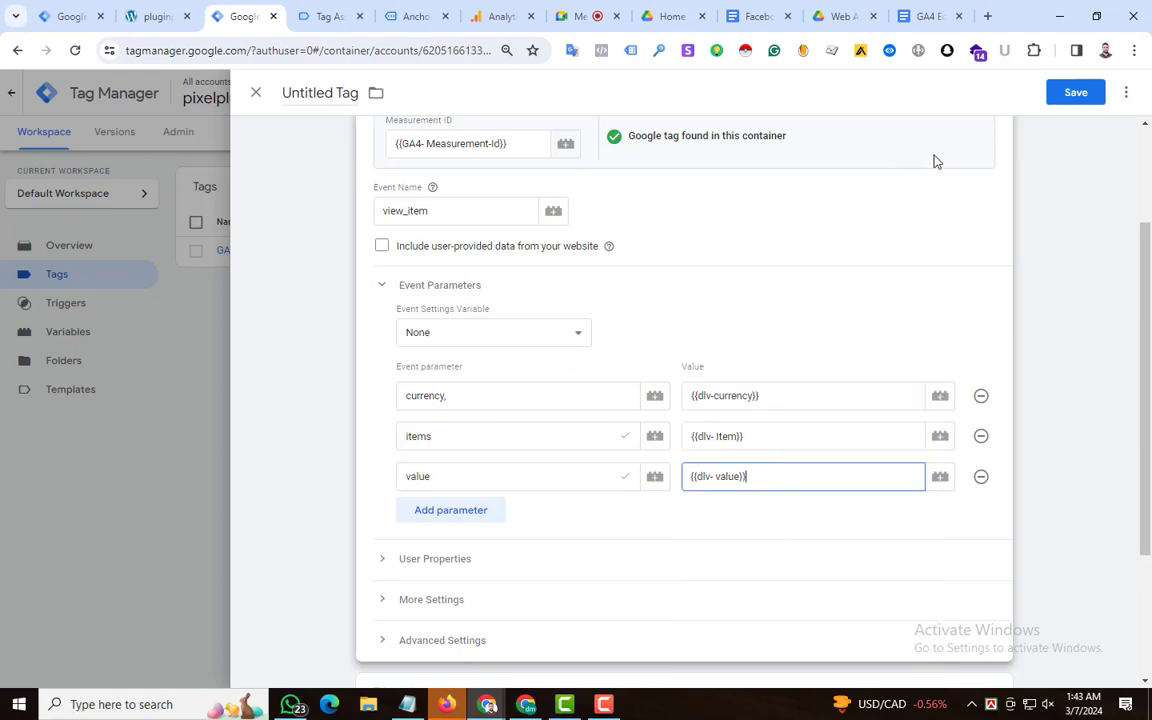
Step: Rename the untitled tag as "GA4- View Items"
triple_click(318, 92)
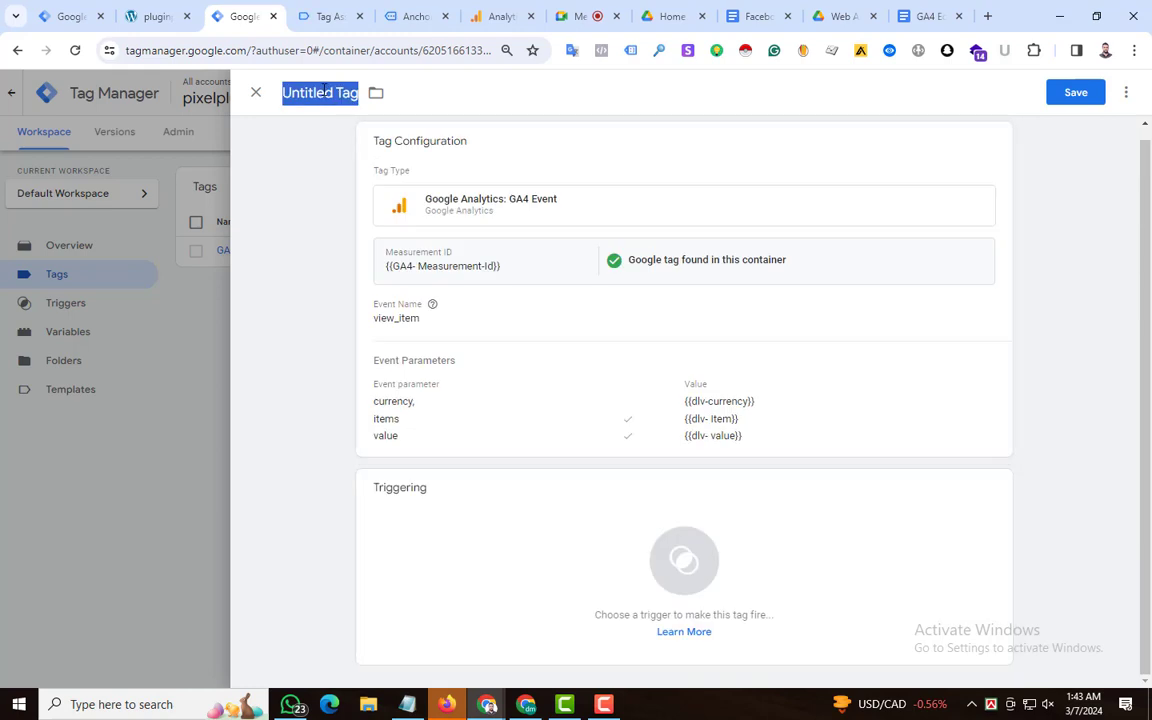
text(G)
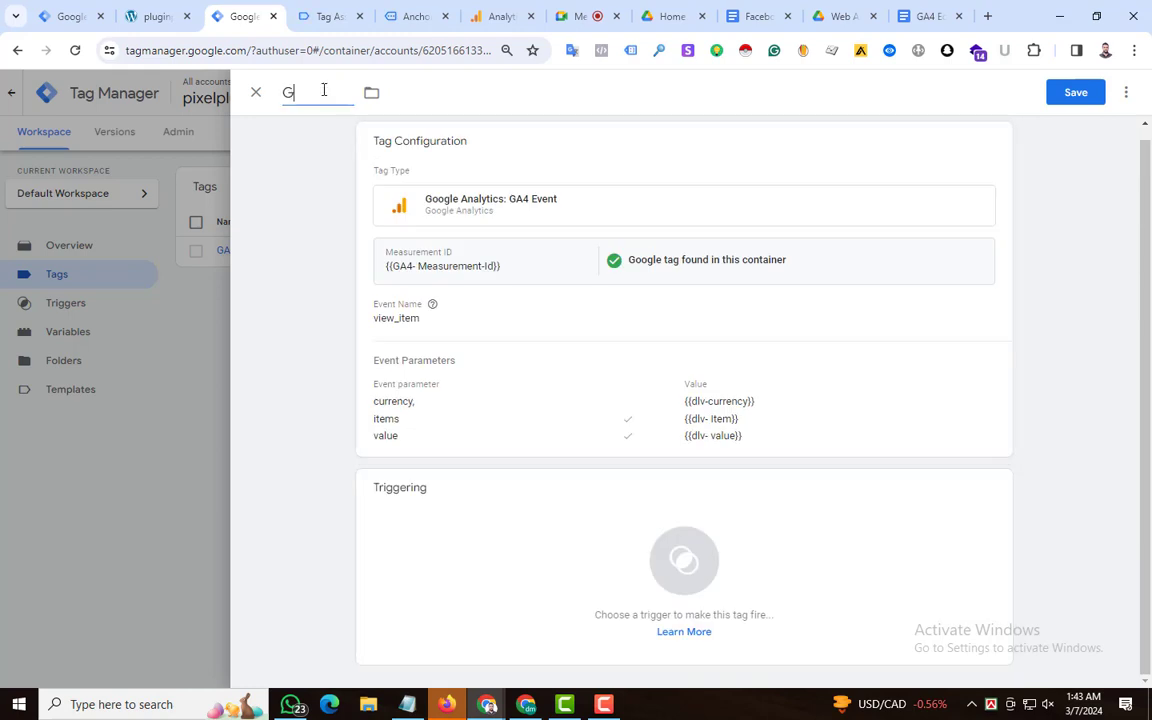
text(A4- View Items)
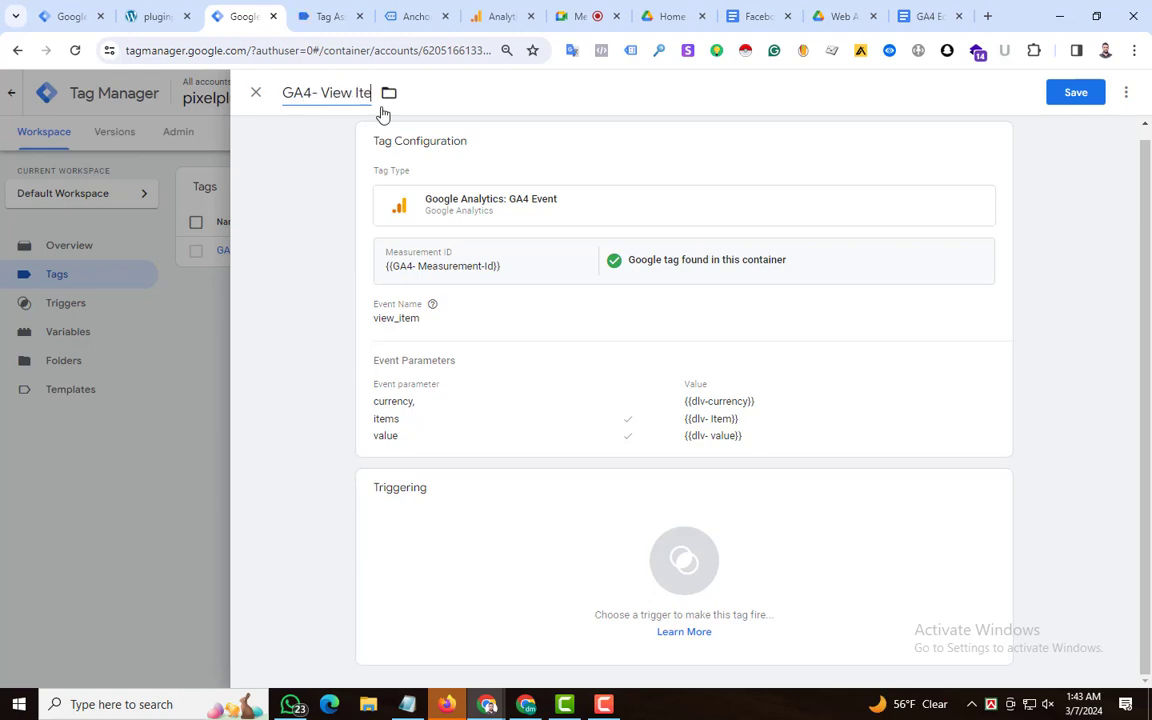
Step: Create a new trigger for the tag of the type Custom Event with the event name view_item
click(997, 622)
click(1121, 92)
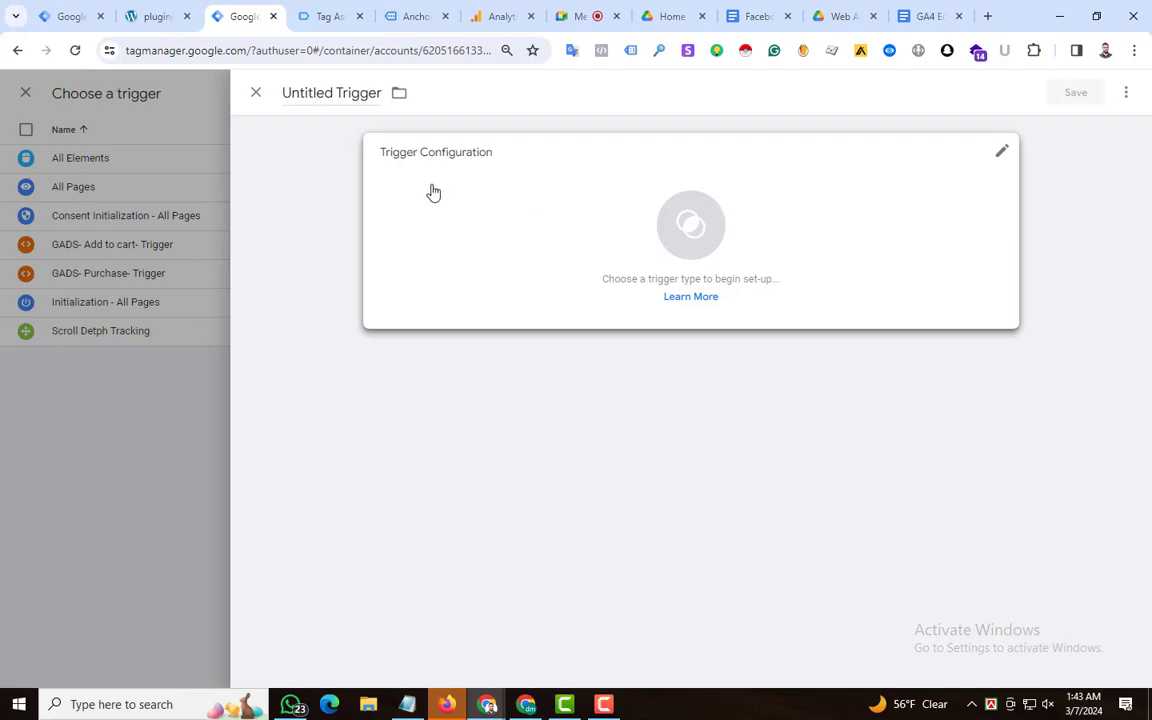
click(463, 190)
scroll(779, 442, down, 3)
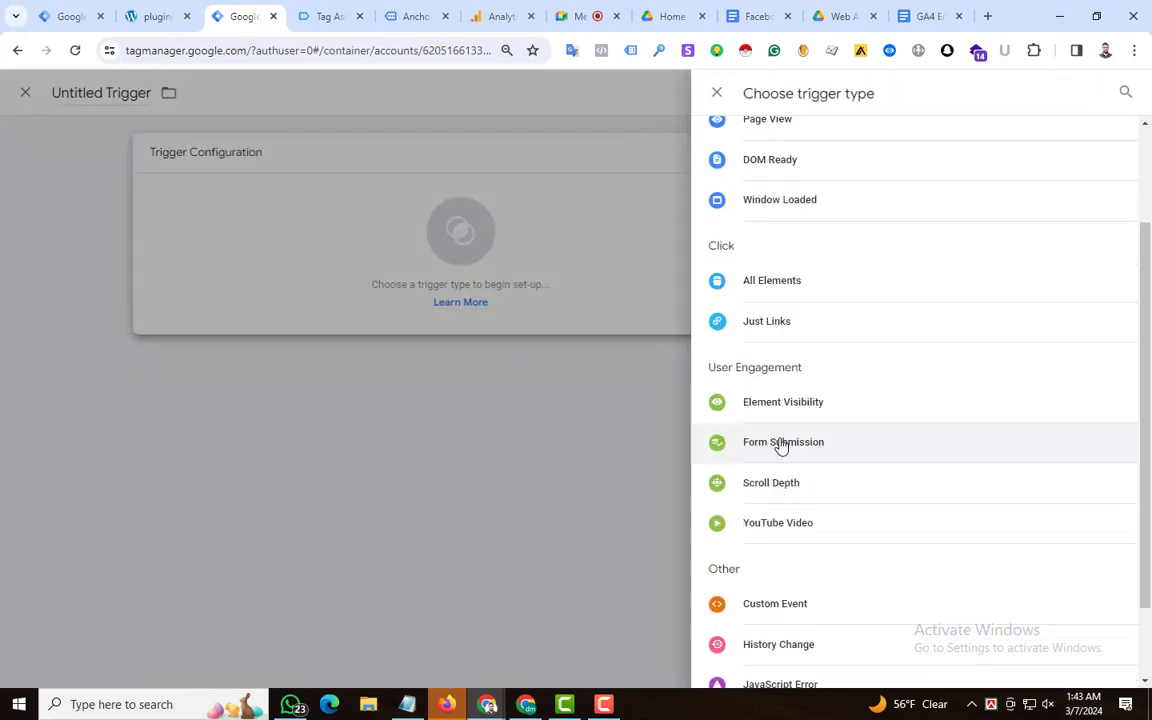
click(775, 505)
click(444, 298)
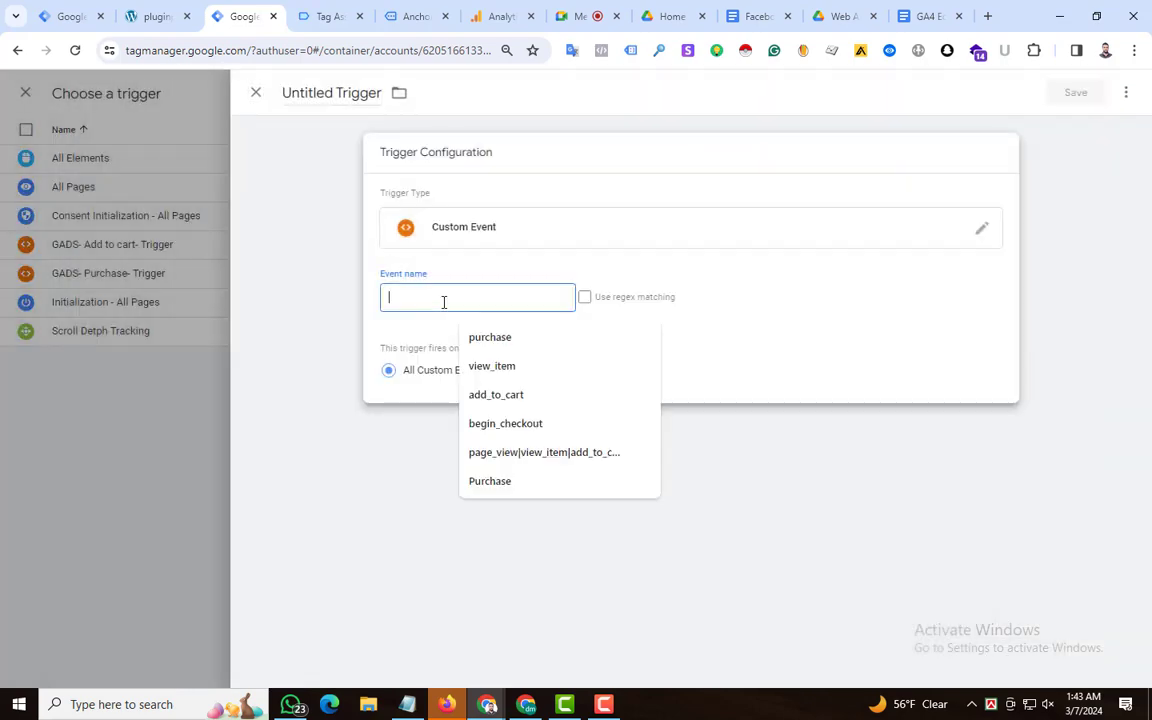
click(492, 366)
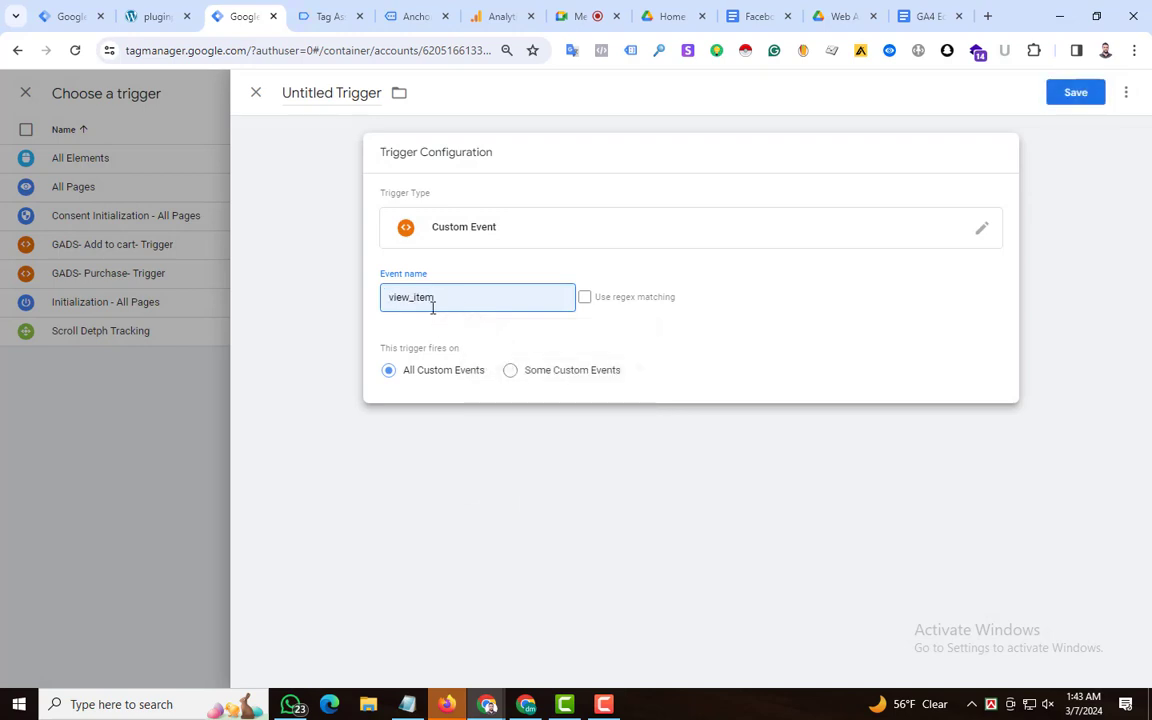
Step: Name the trigger "GA4- View Item Trigger" and save it as the tag's firing trigger
click(328, 93)
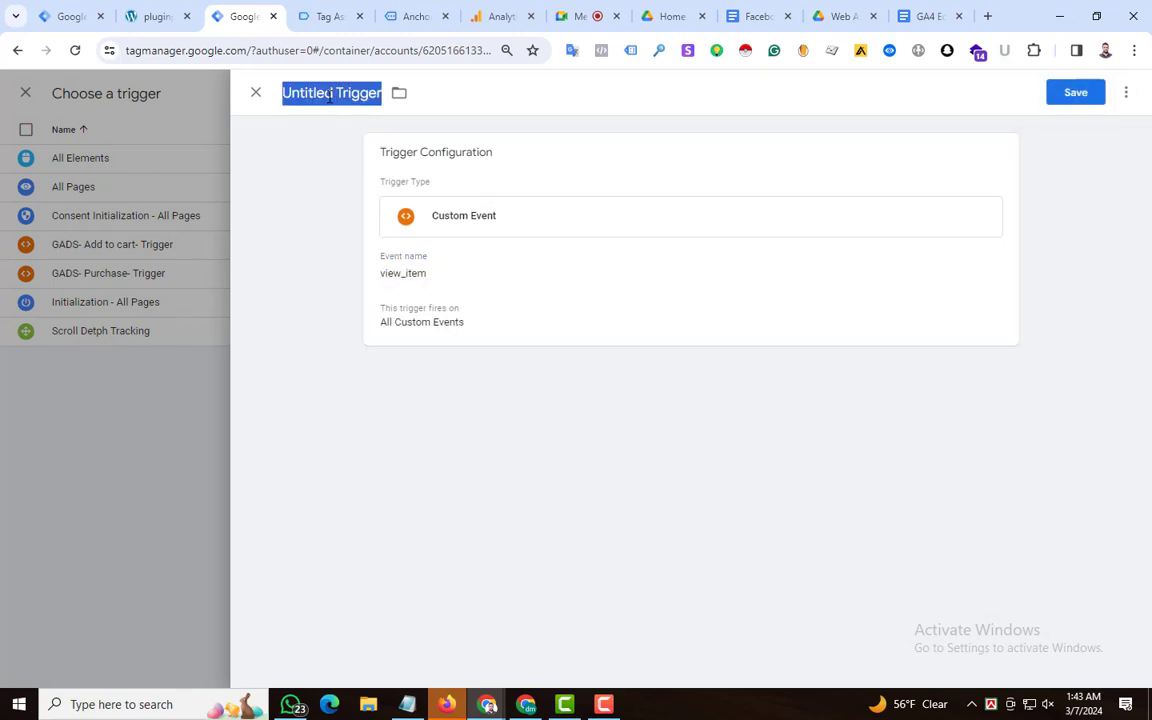
text(GA4)
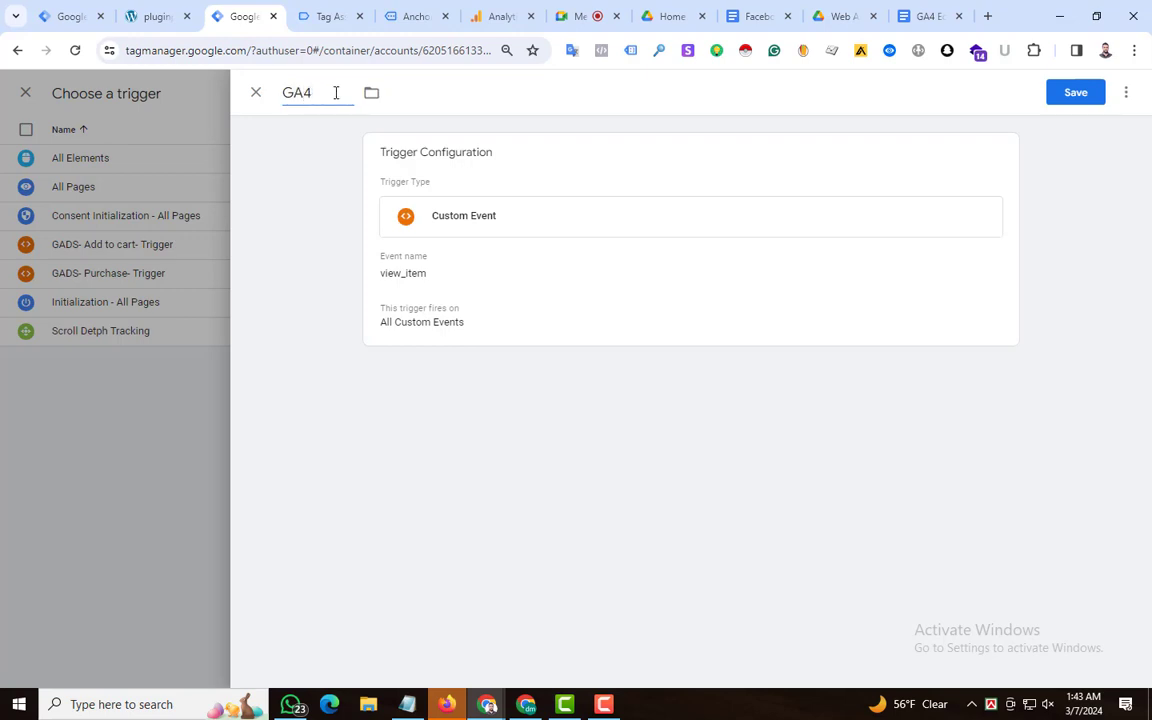
text(- Voew)
key(BackSpace)
key(BackSpace)
text(iew Item)
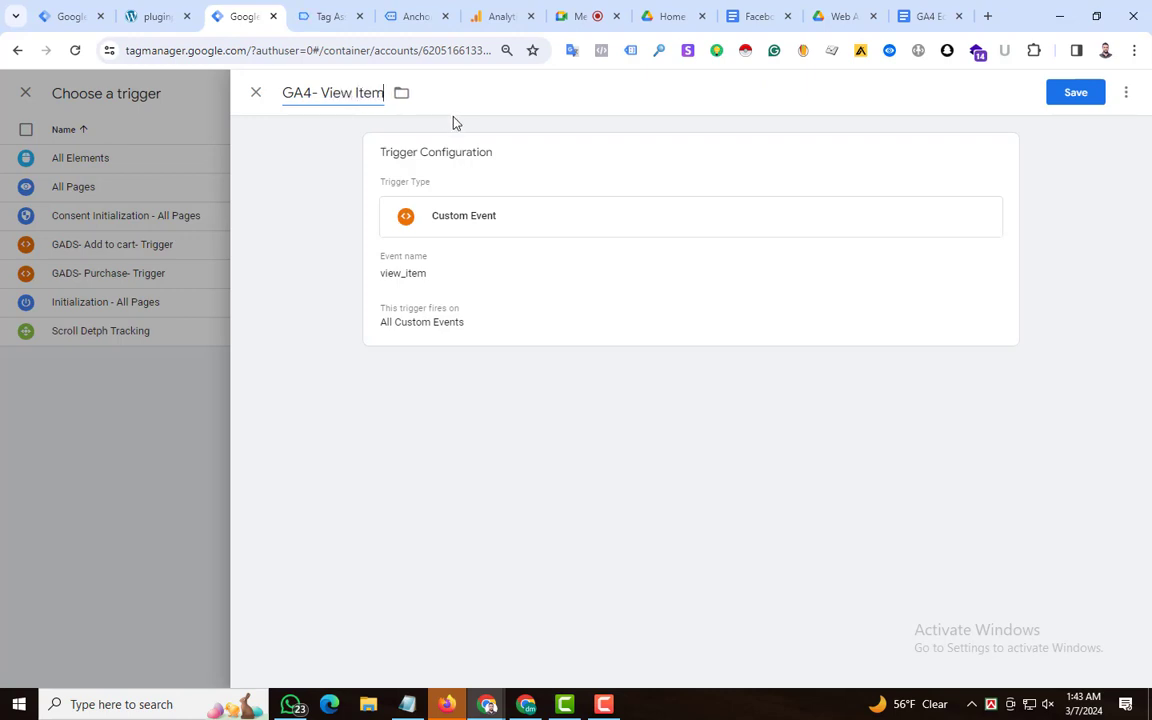
text( Trigger)
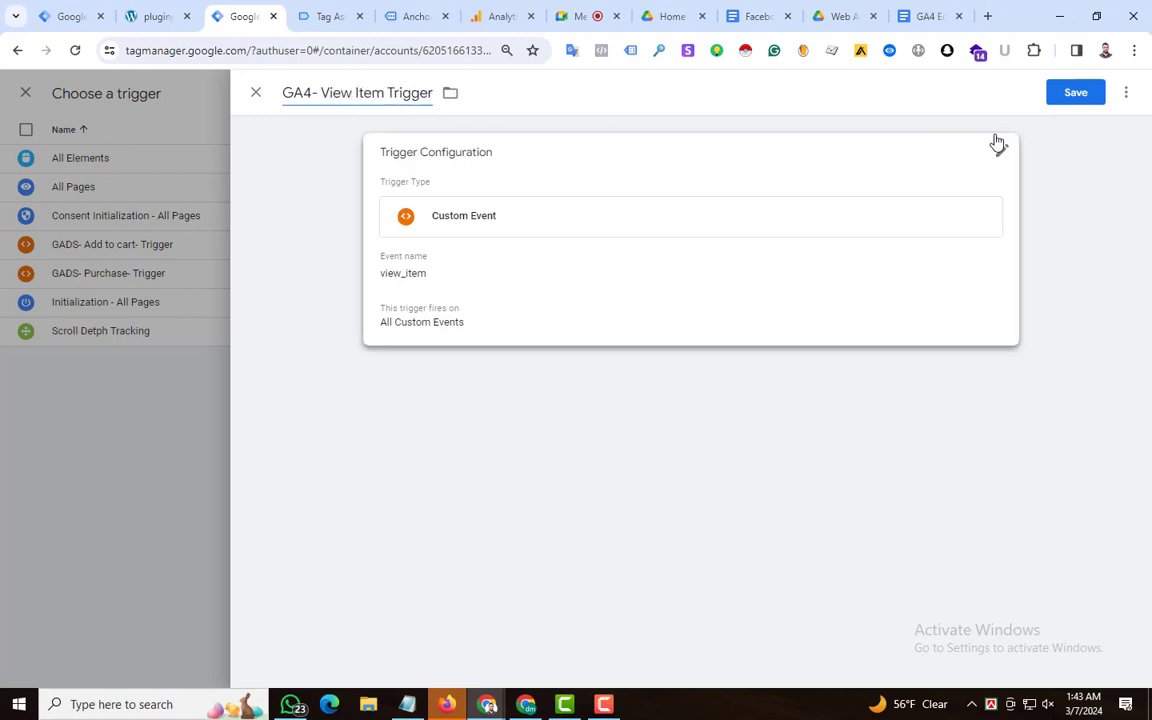
click(1074, 93)
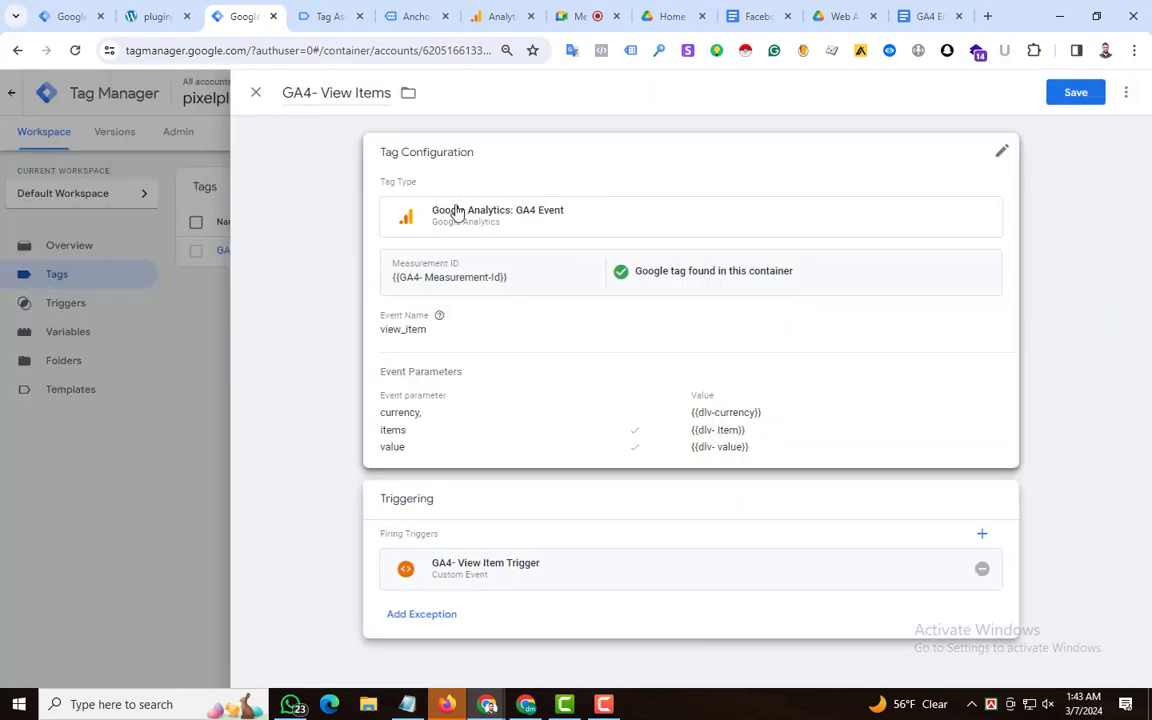
Step: Save the GA4- View Items tag, publish the workspace changes without a version name, and return to the workspace overview
click(1090, 95)
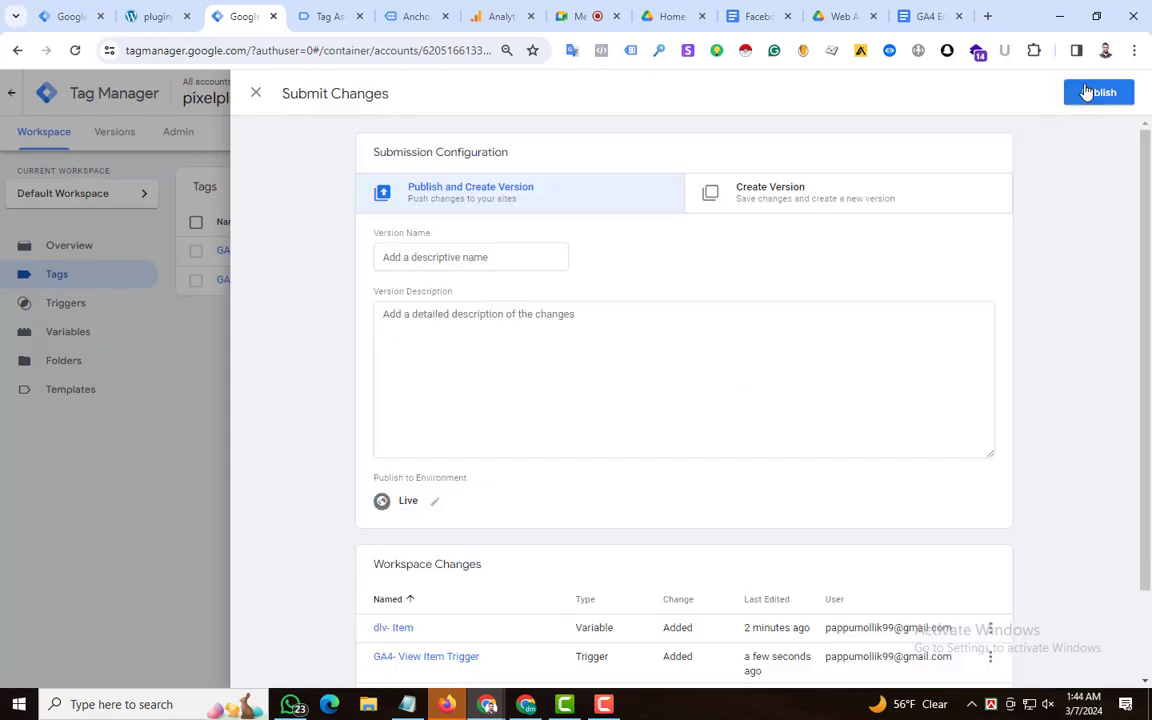
click(1090, 93)
click(771, 513)
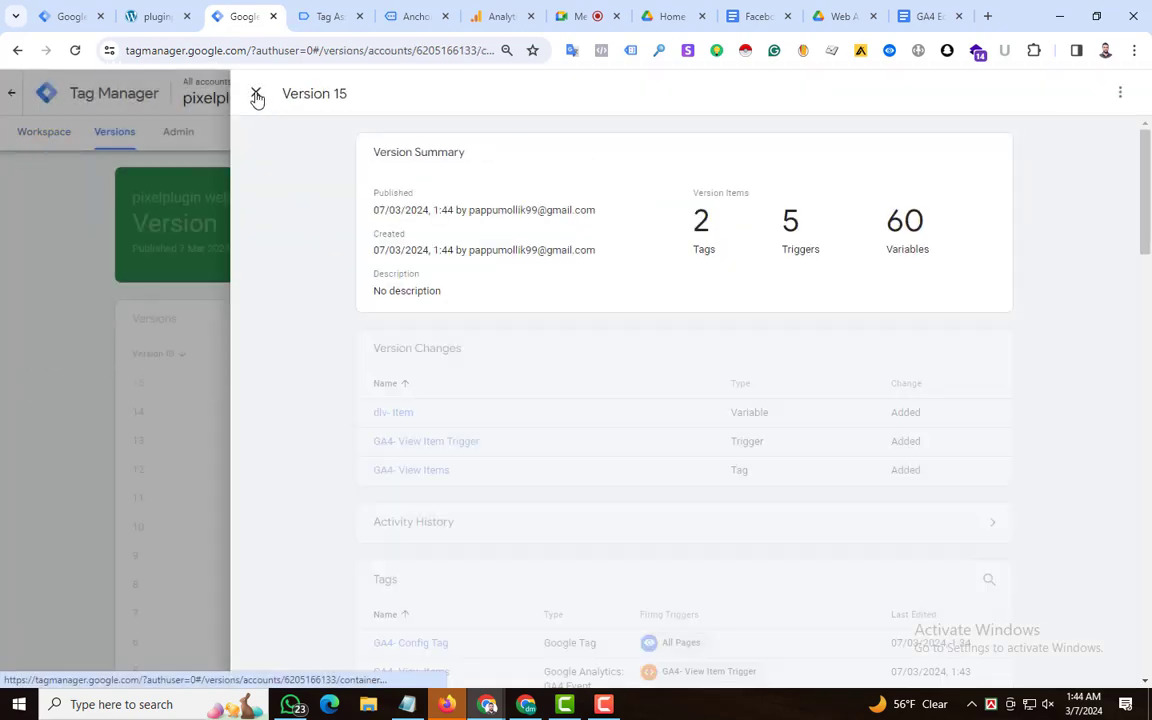
click(255, 94)
click(66, 135)
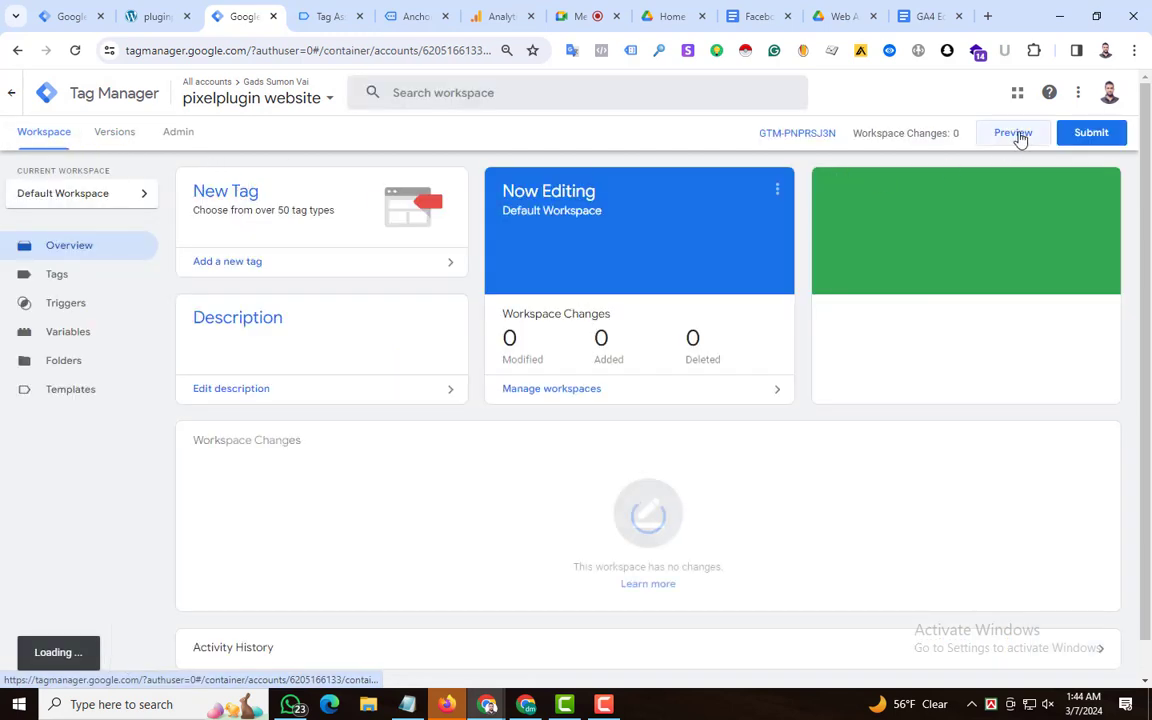
Step: Switch to Google Analytics, open the pluginpixel property's DebugView for the debug device Google, and return to Tag Manager
click(512, 9)
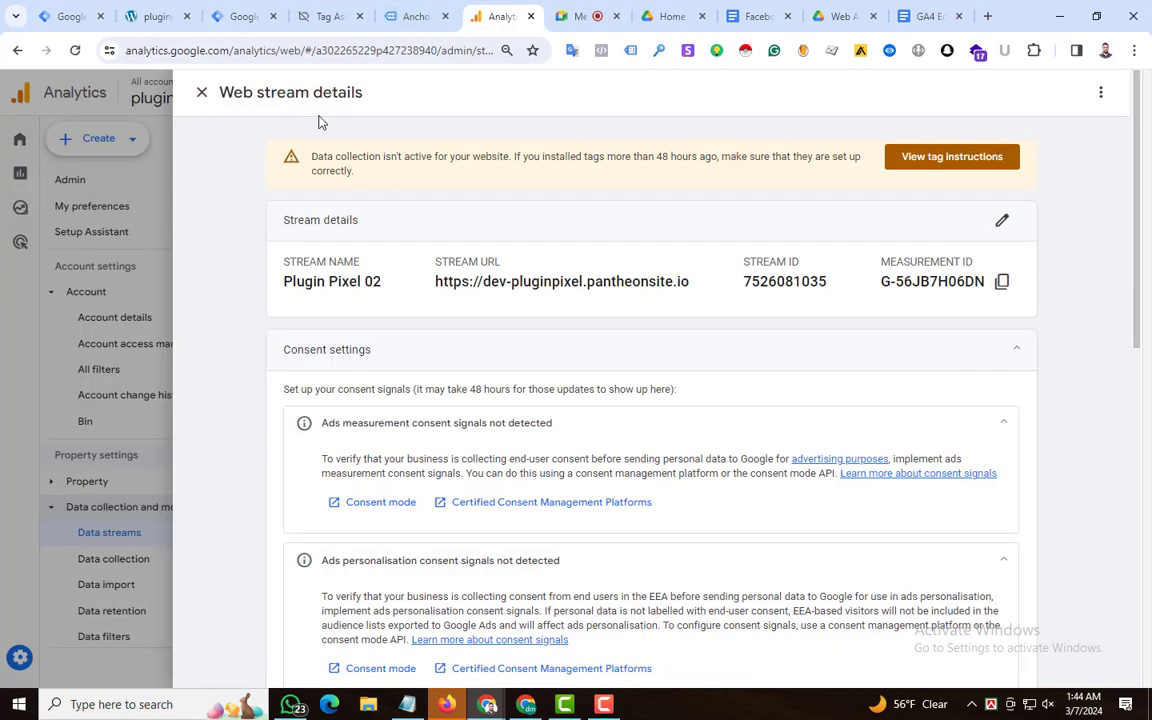
click(201, 93)
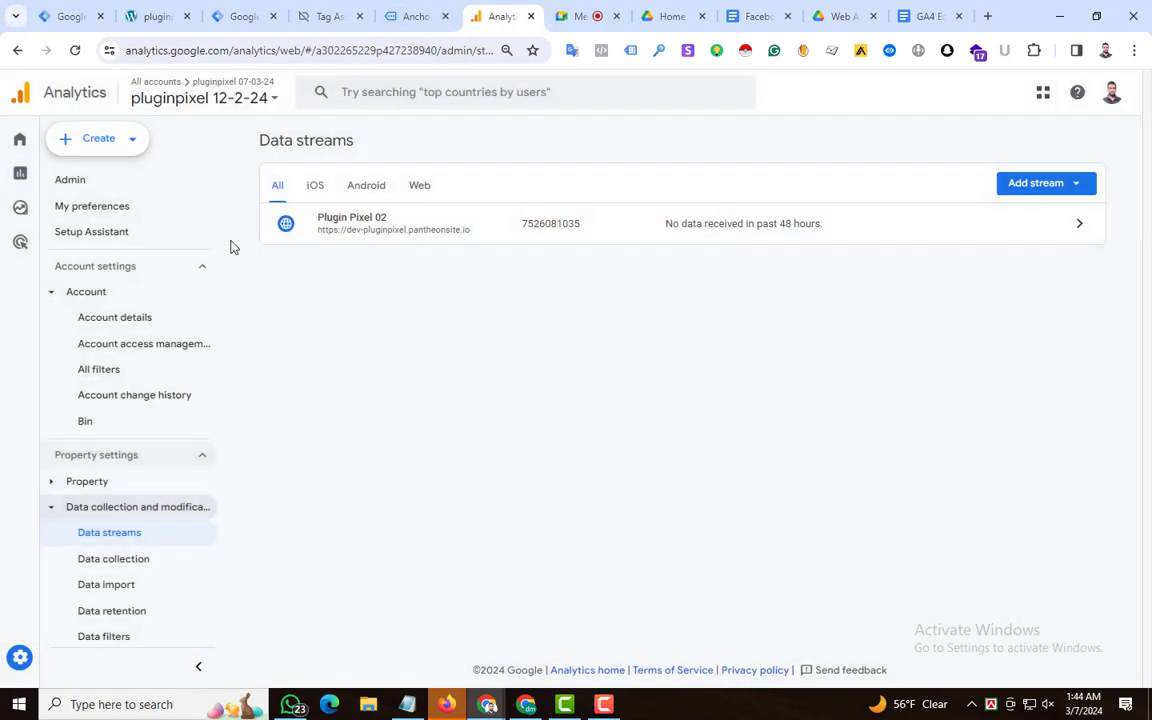
scroll(182, 388, down, 1)
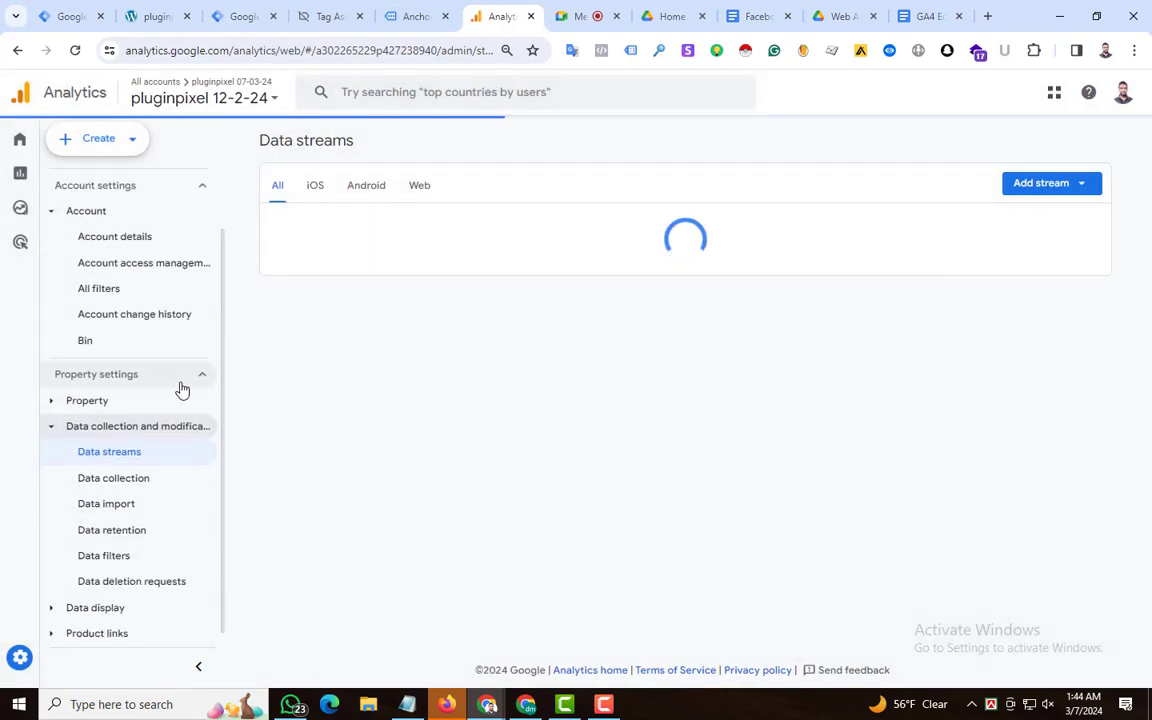
click(108, 478)
scroll(115, 566, down, 3)
click(55, 598)
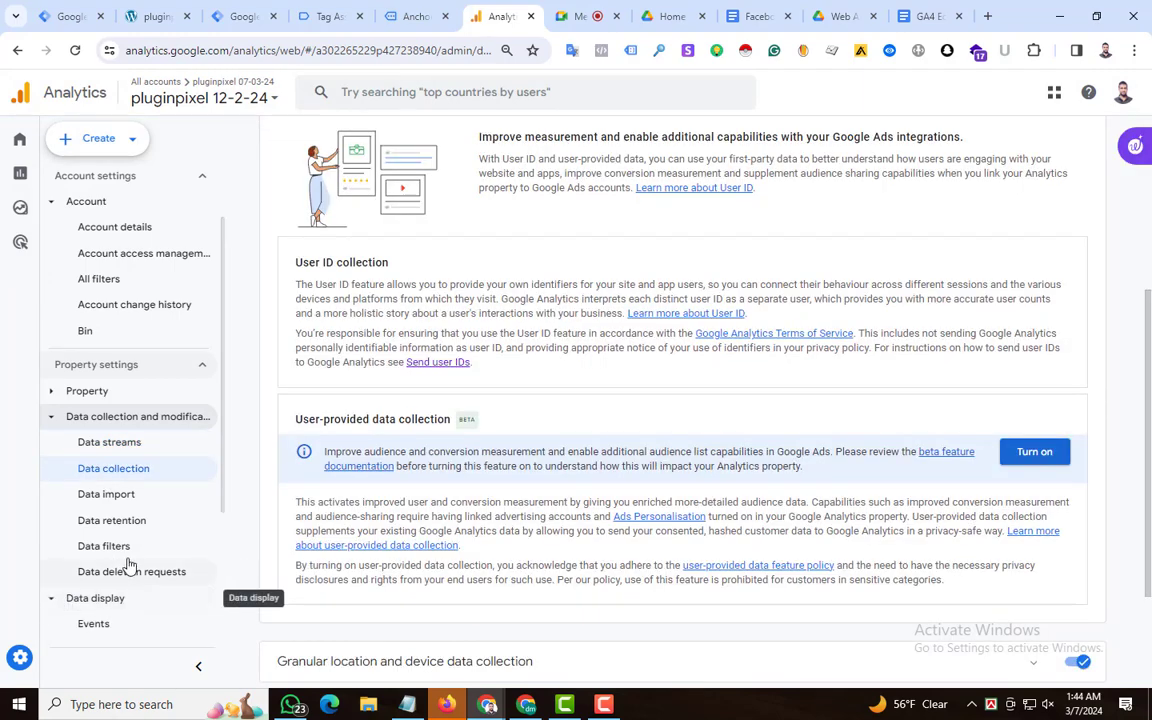
scroll(150, 545, down, 2)
click(98, 598)
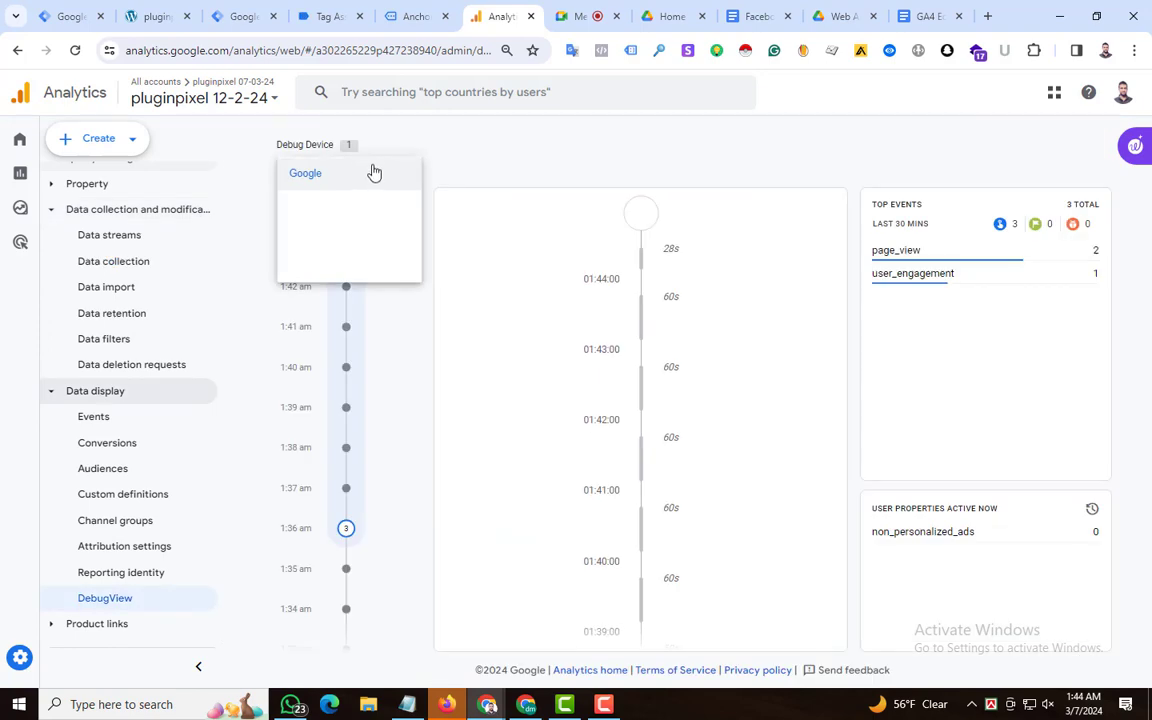
click(306, 176)
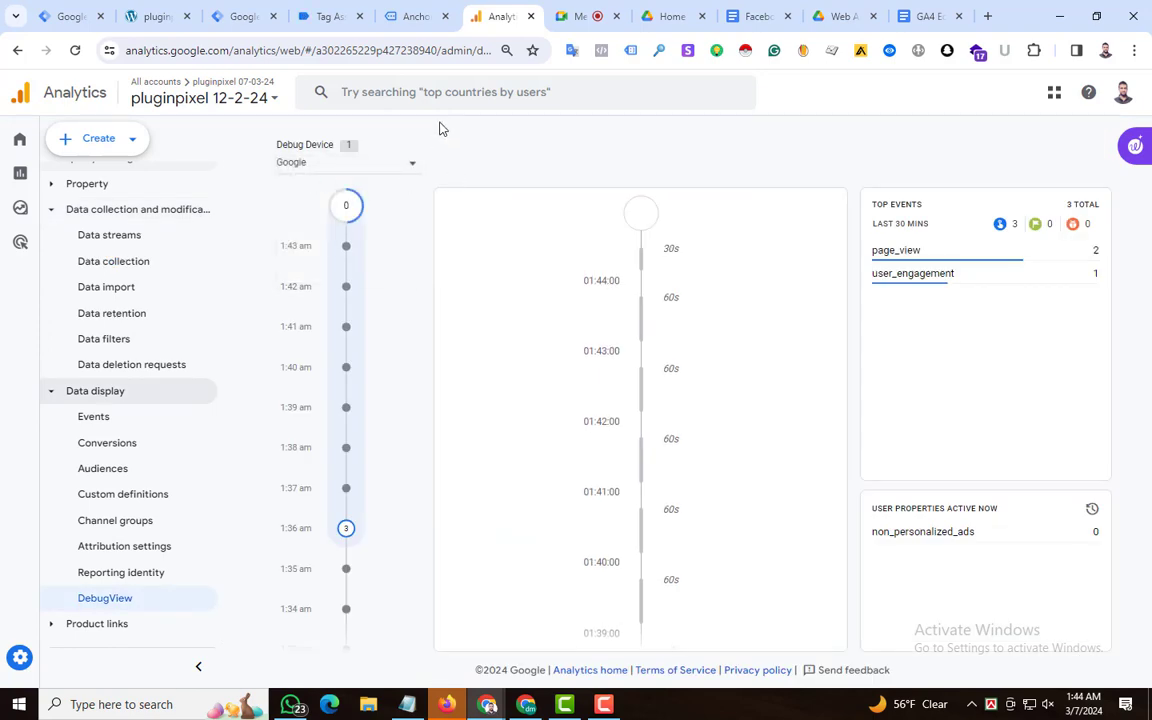
click(416, 6)
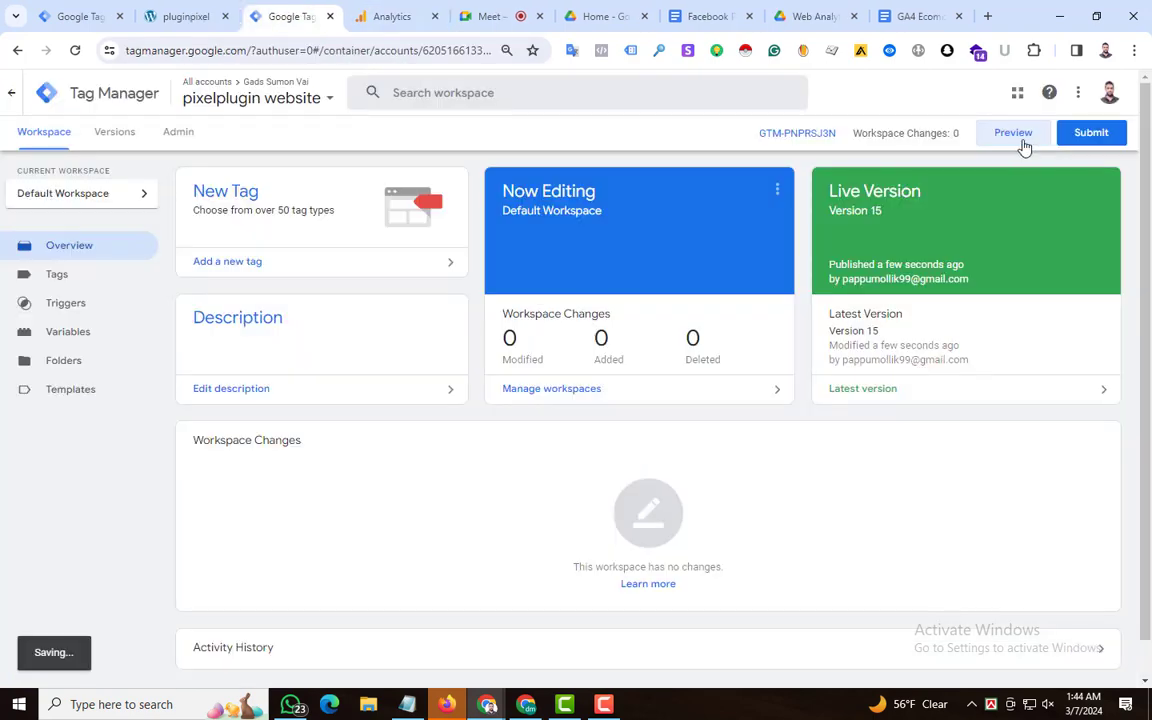
click(1020, 140)
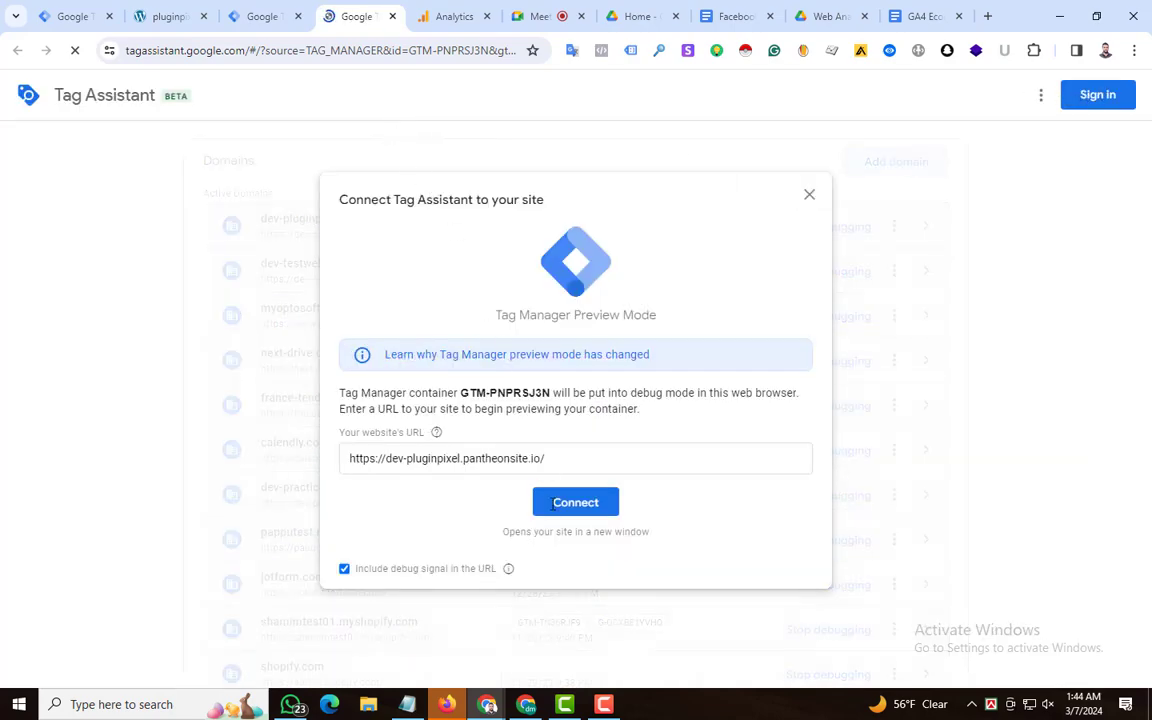
click(556, 504)
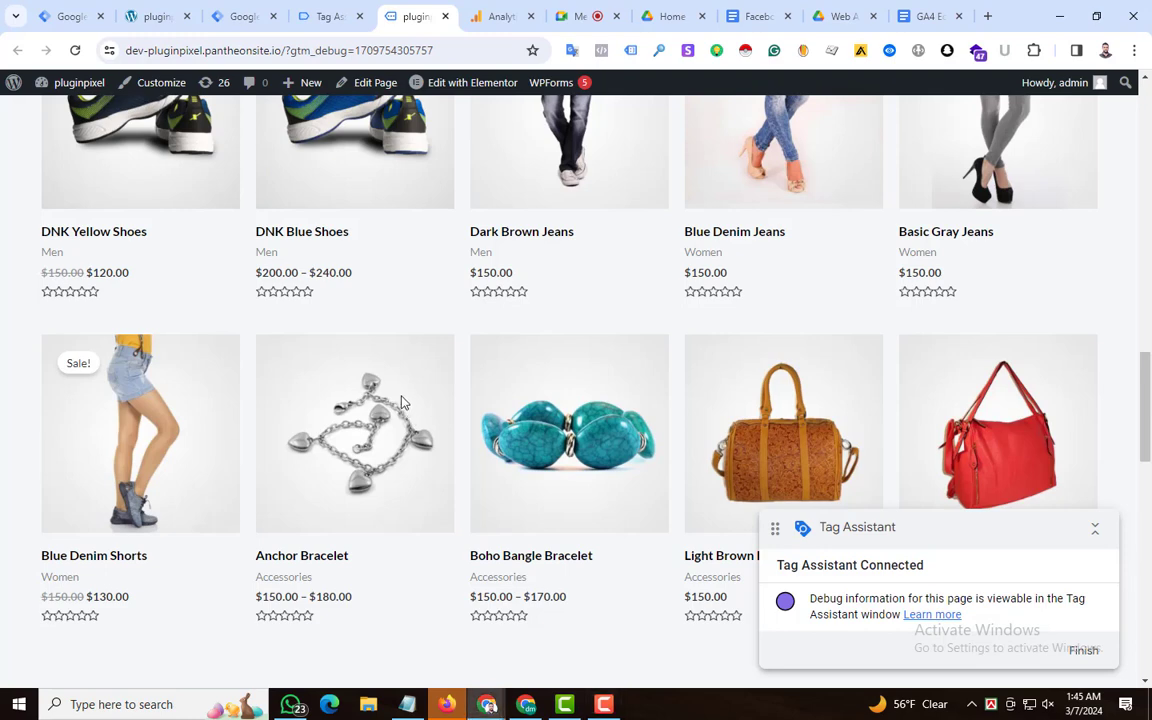
click(401, 401)
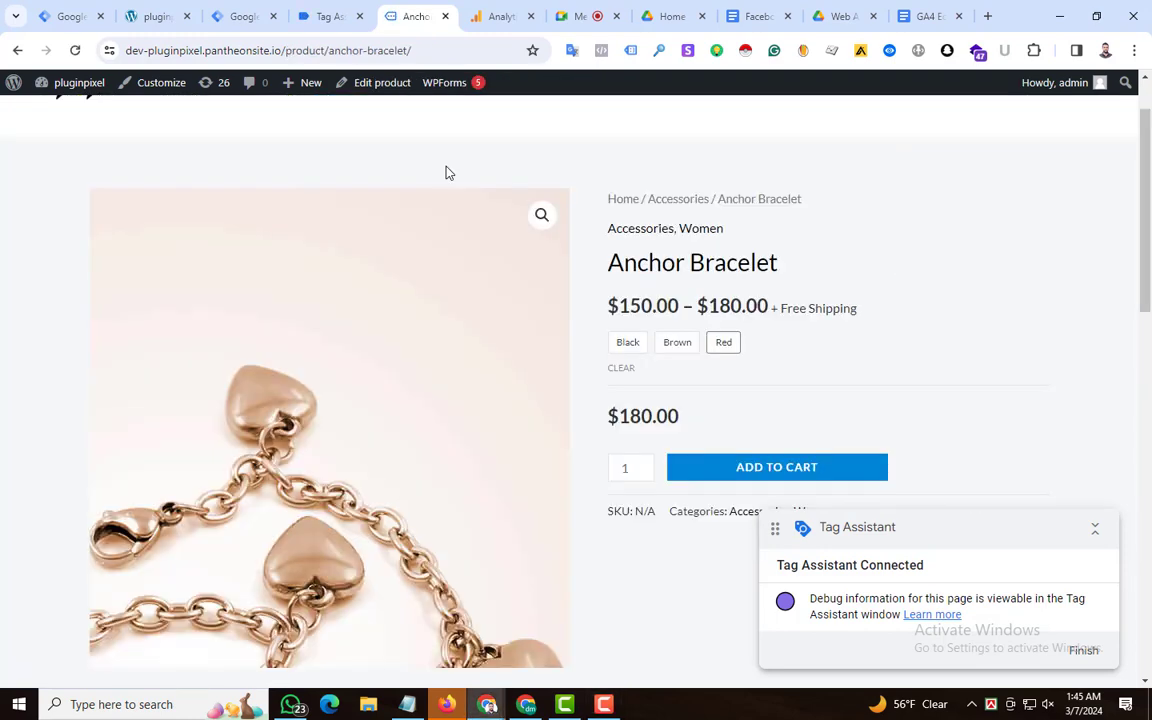
Step: Return to Tag Assistant, review the details of the fired GA4- View Items tag, and close them
click(330, 16)
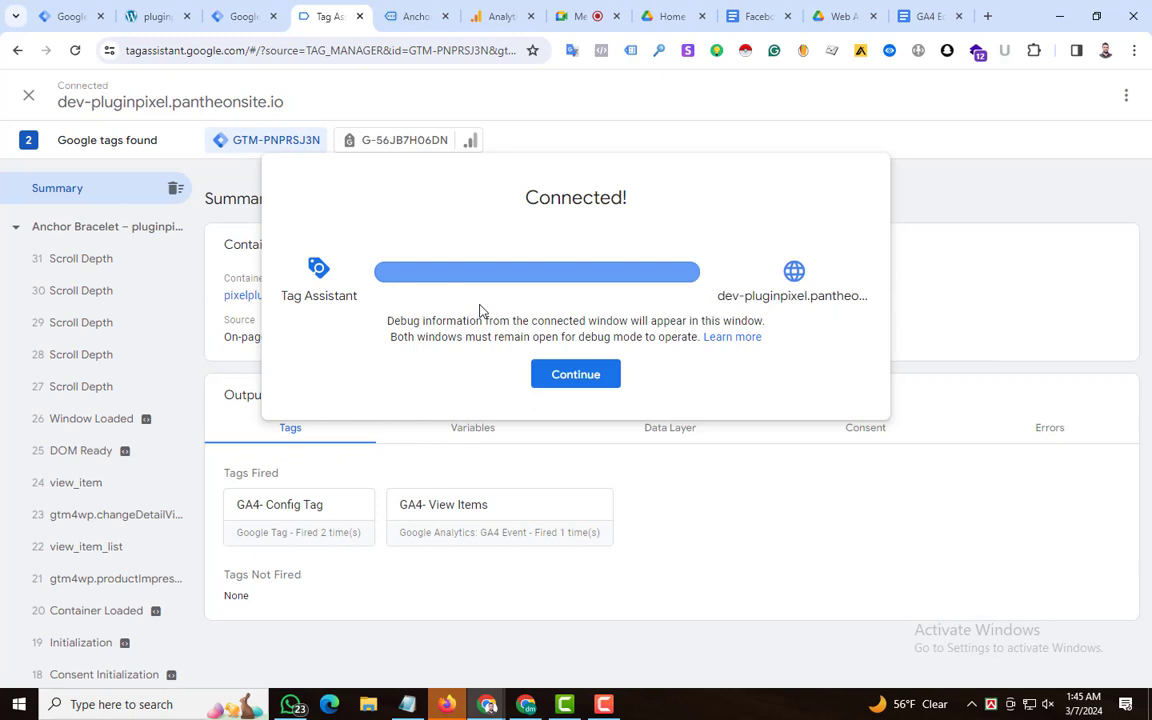
click(566, 377)
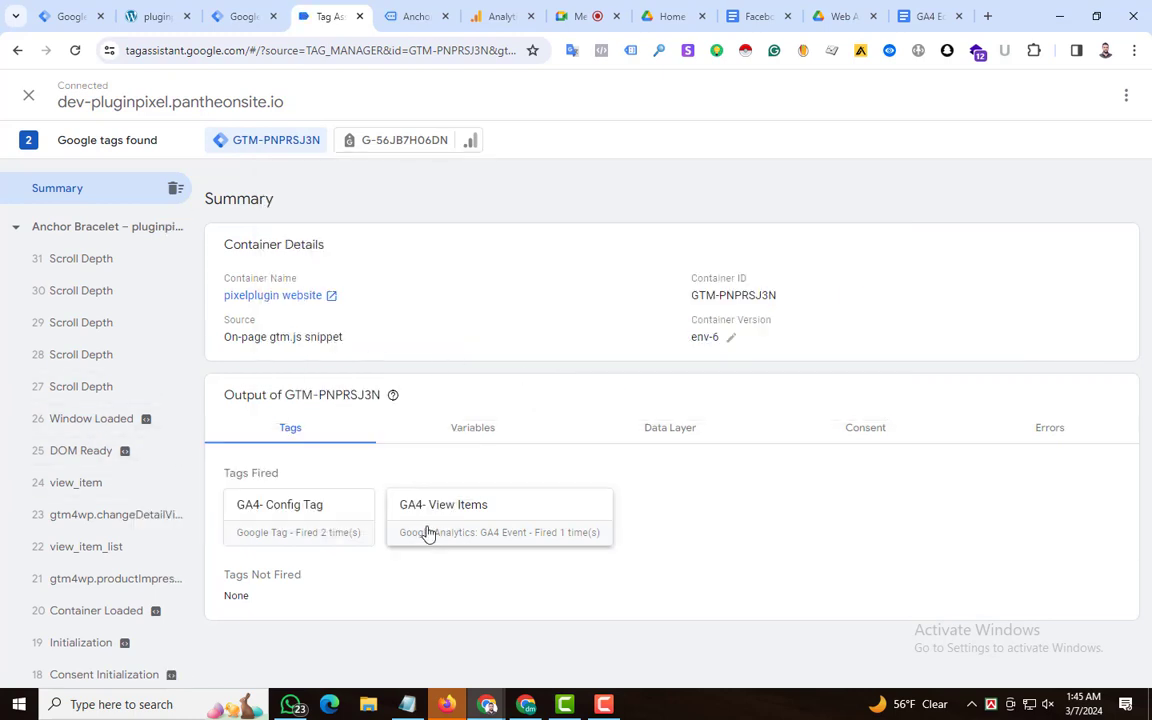
click(512, 531)
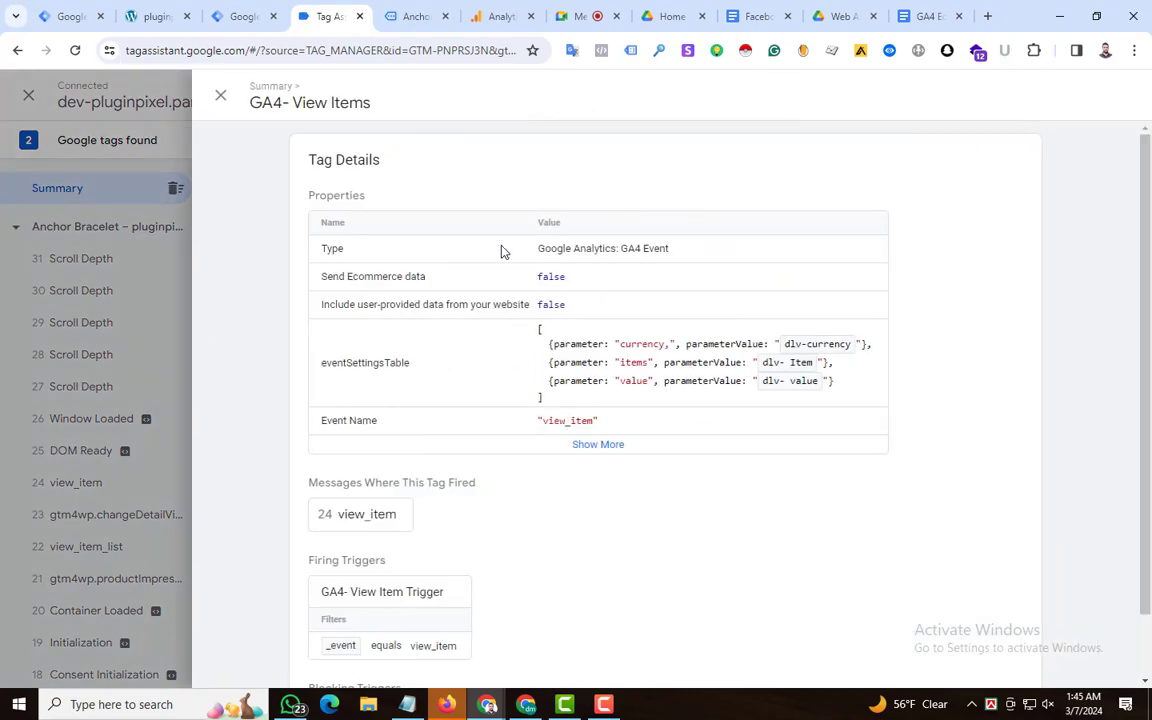
scroll(504, 252, down, 2)
click(165, 215)
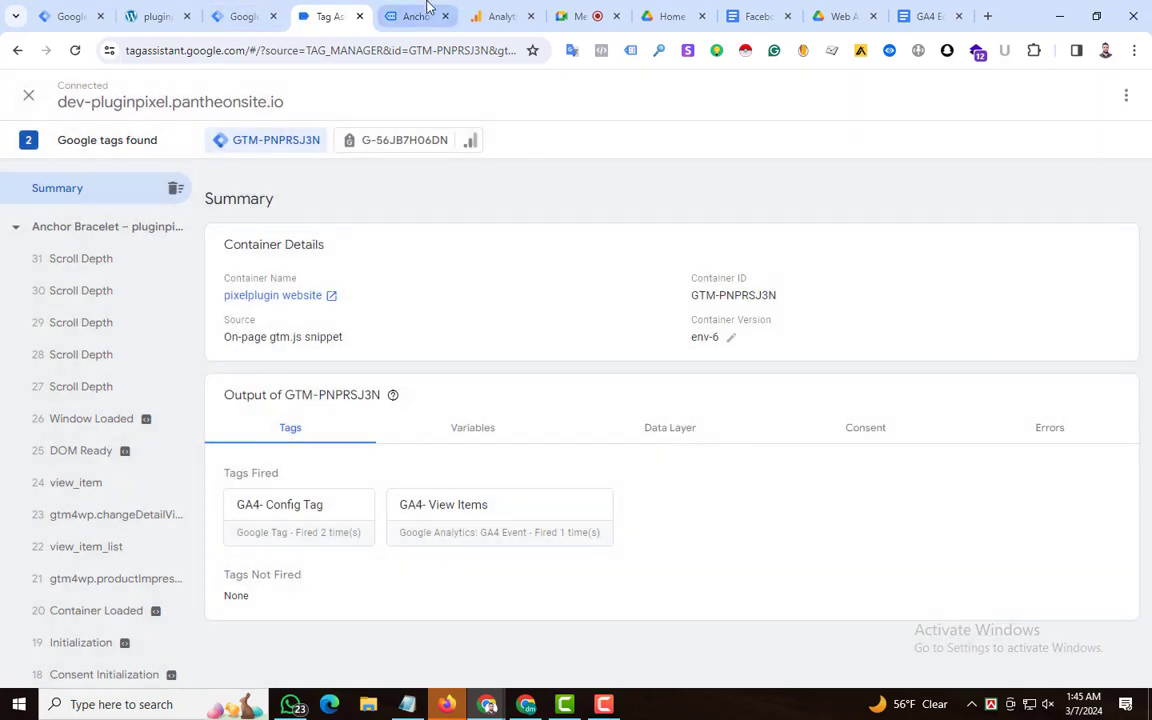
Step: Switch to Google Analytics DebugView, open the newest view_item event in the timeline, and examine its list of parameters
click(502, 16)
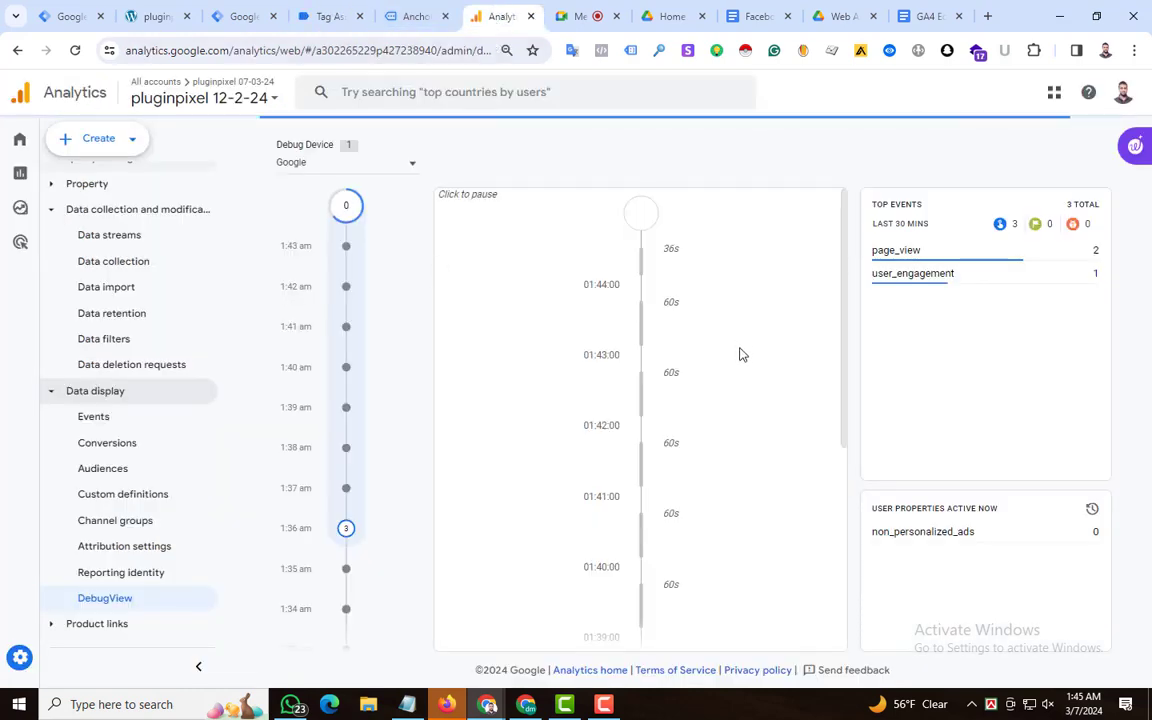
scroll(740, 358, down, 3)
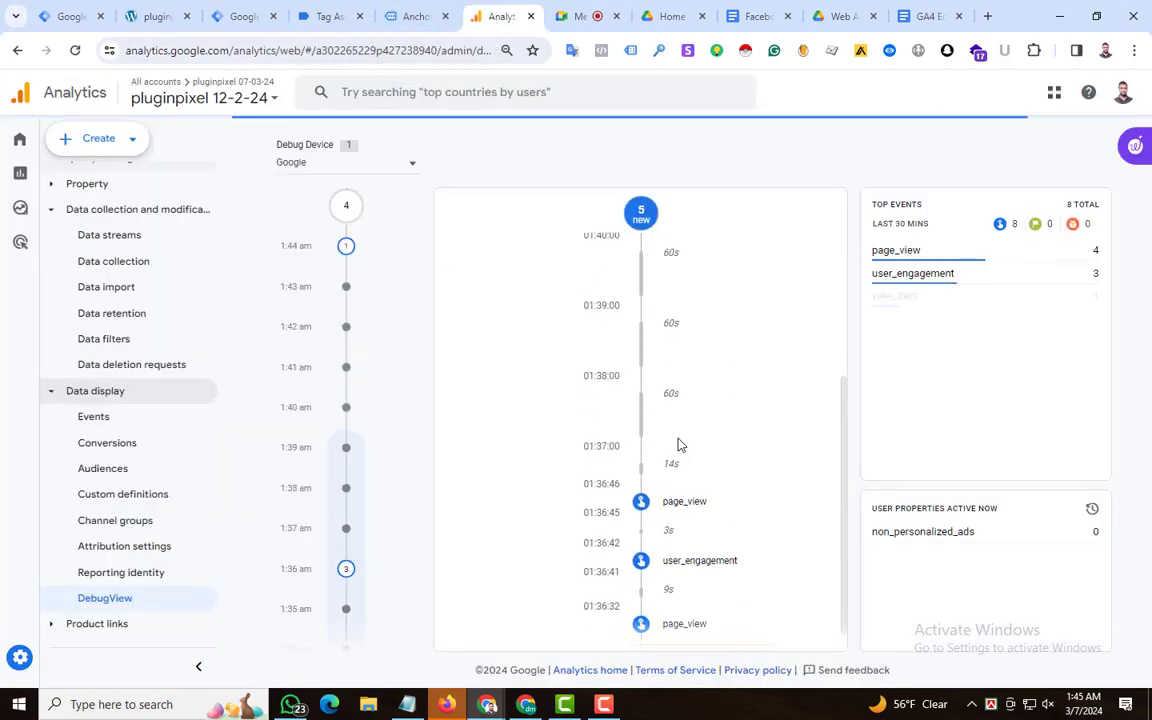
scroll(670, 390, up, 5)
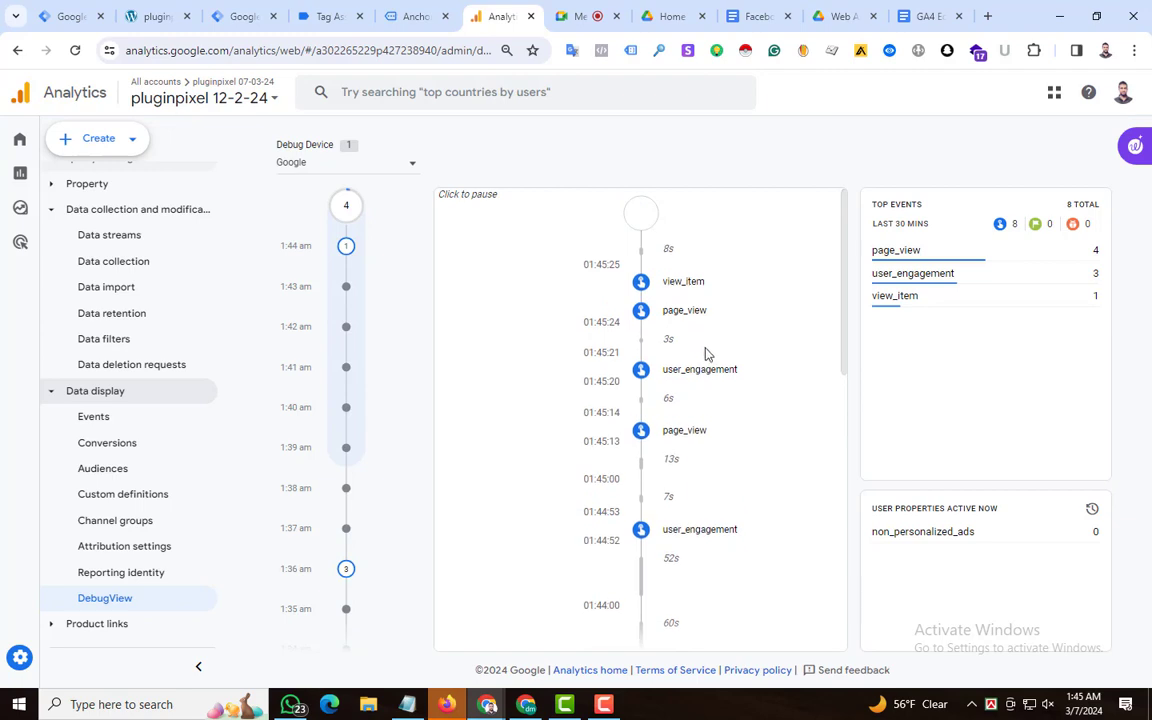
click(686, 284)
scroll(648, 600, down, 1)
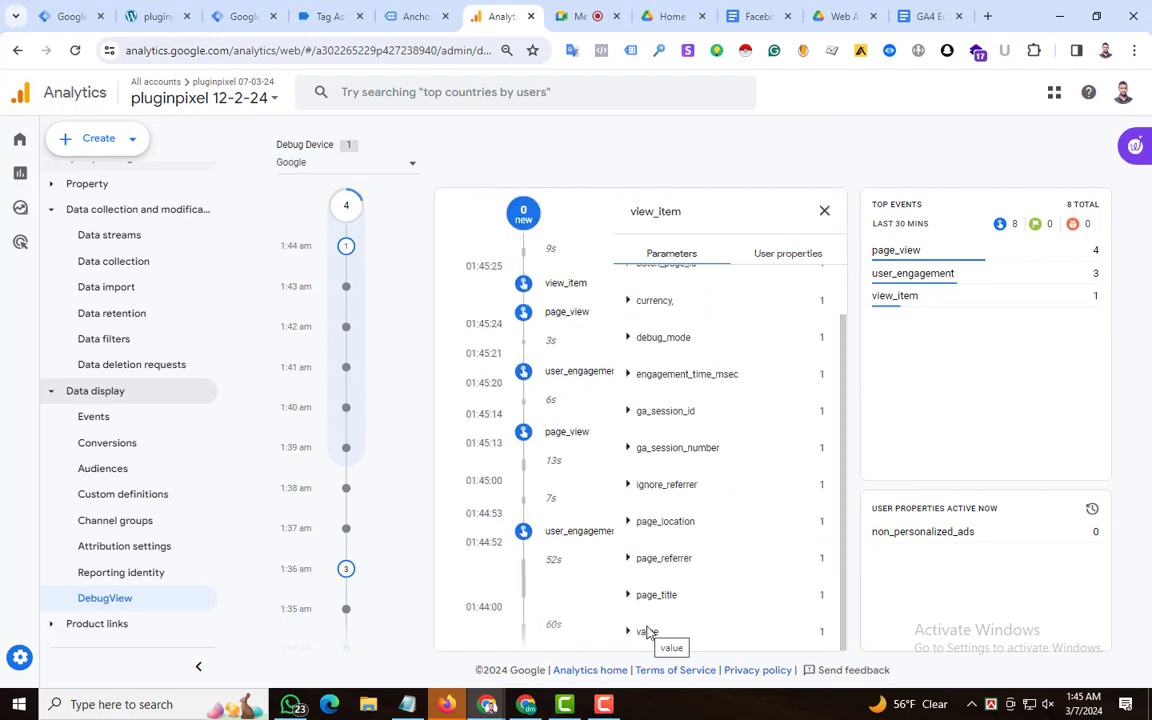
scroll(670, 395, up, 1)
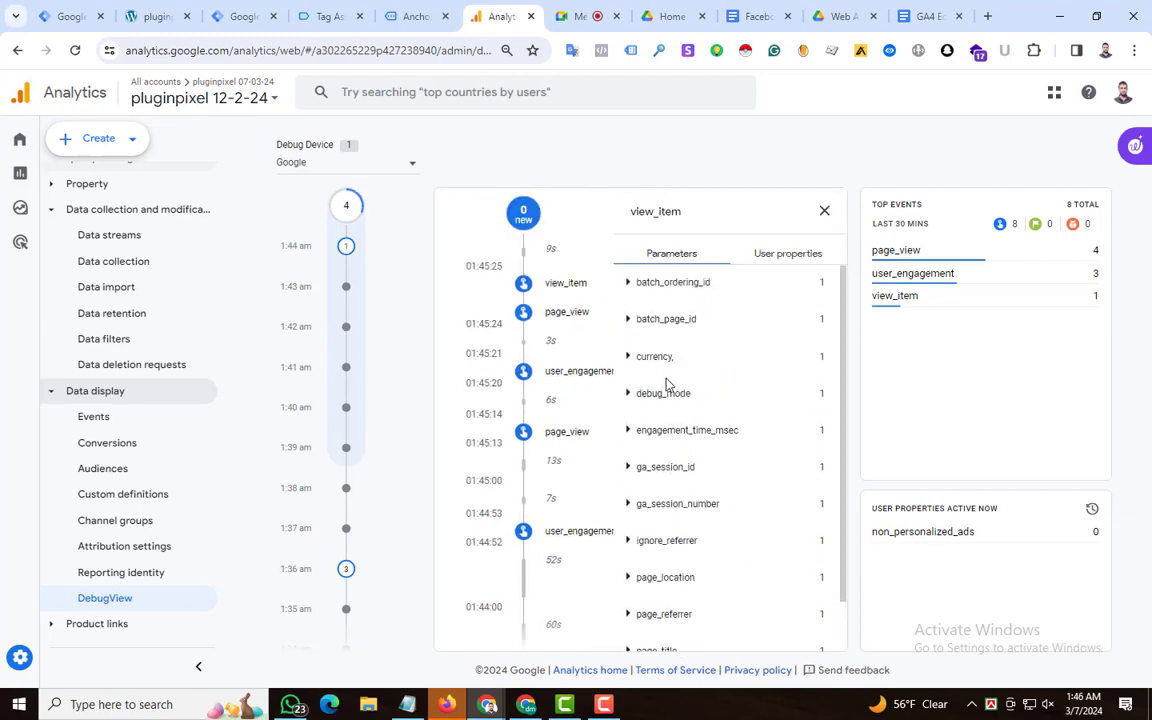
scroll(677, 316, down, 1)
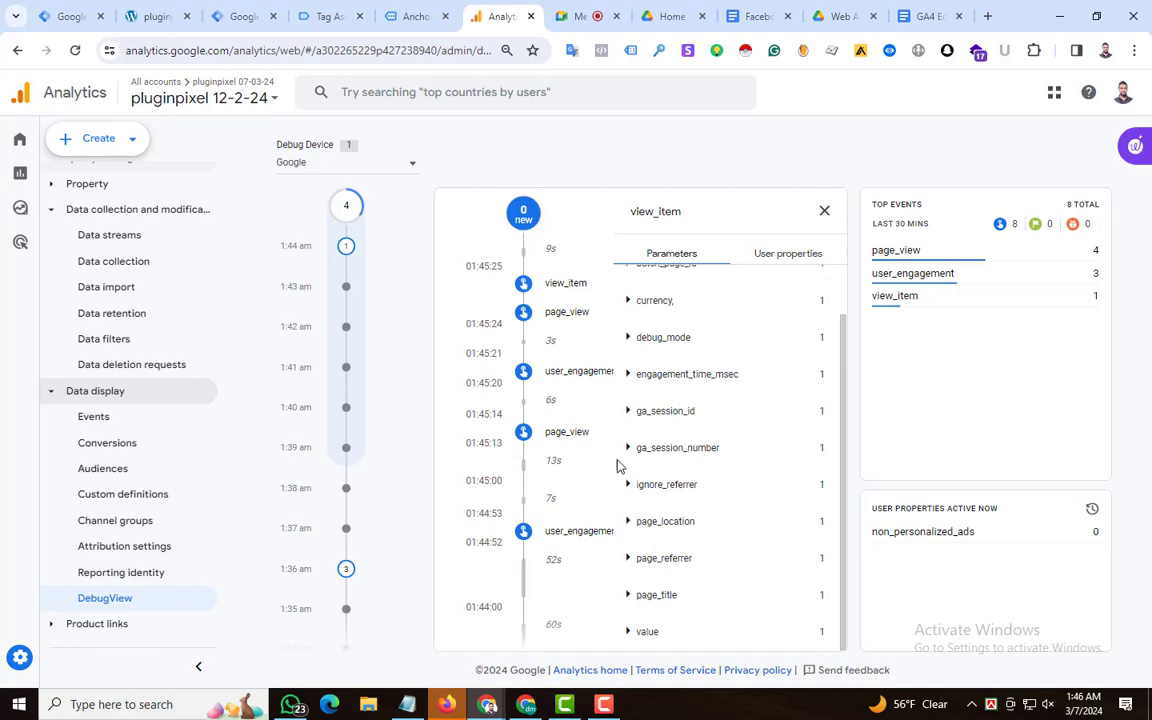
click(578, 16)
click(494, 8)
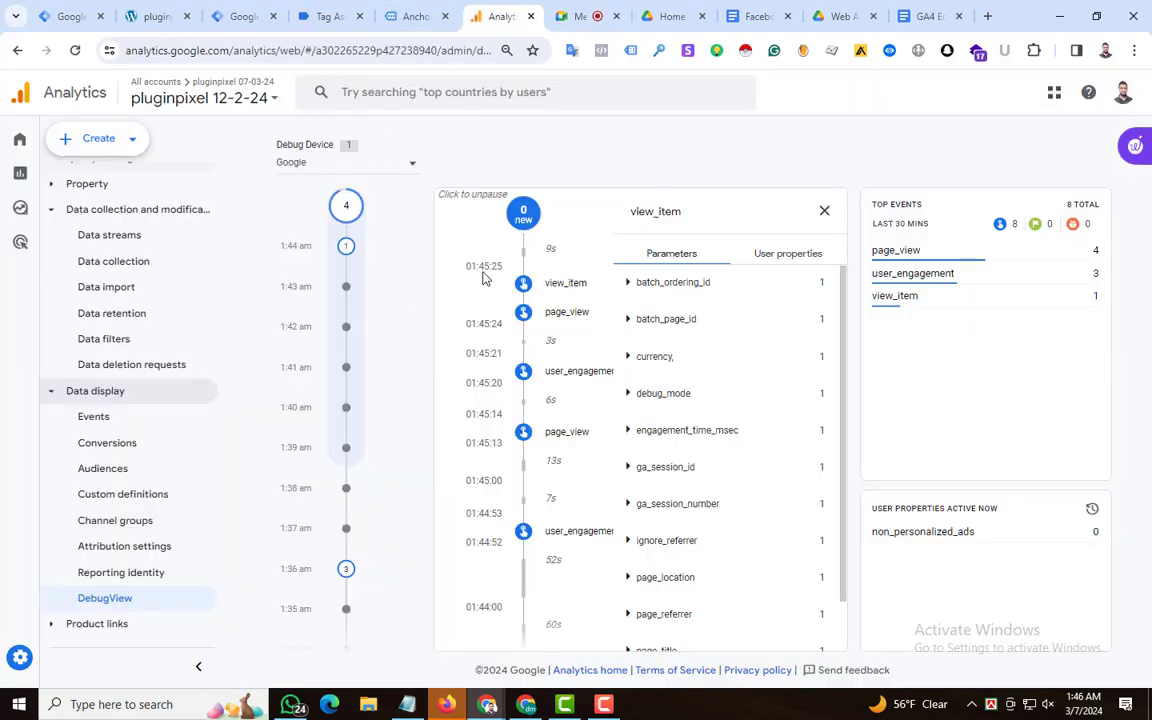